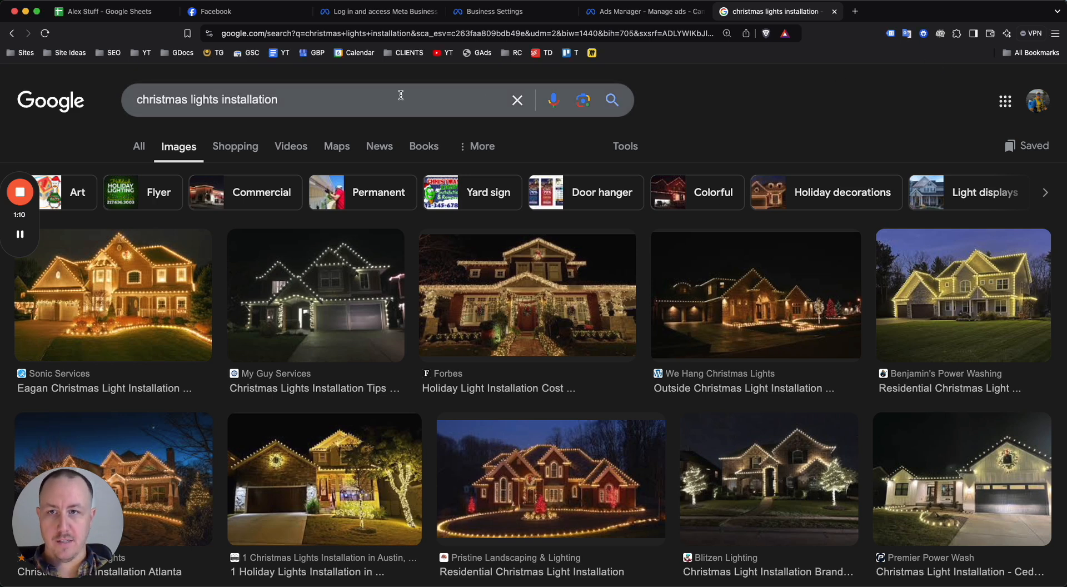
# Switch to Facebook and open the Pages section from the full list of shortcuts
pyautogui.click(252, 14)
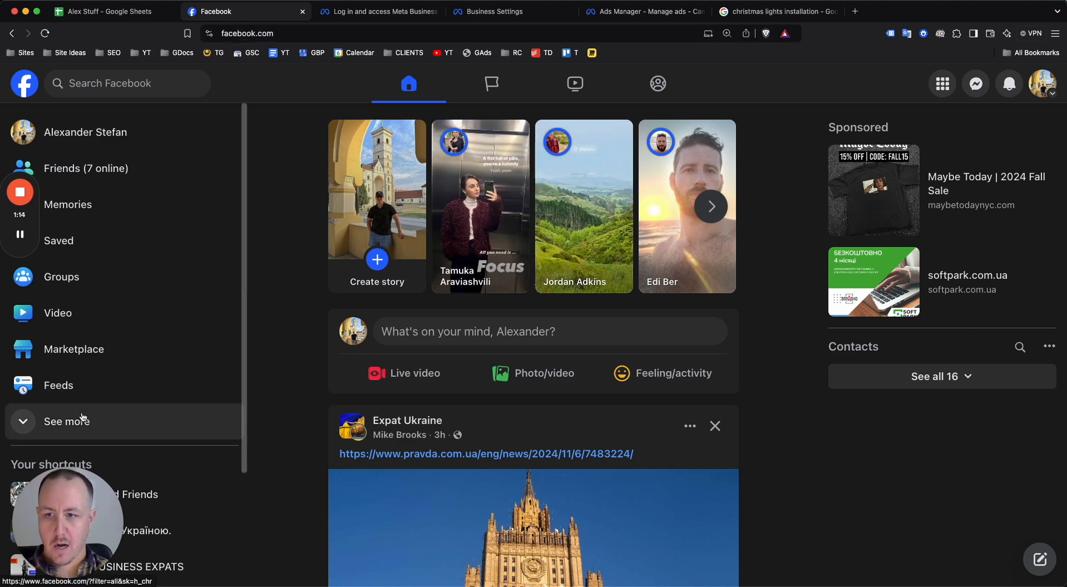
pyautogui.click(111, 421)
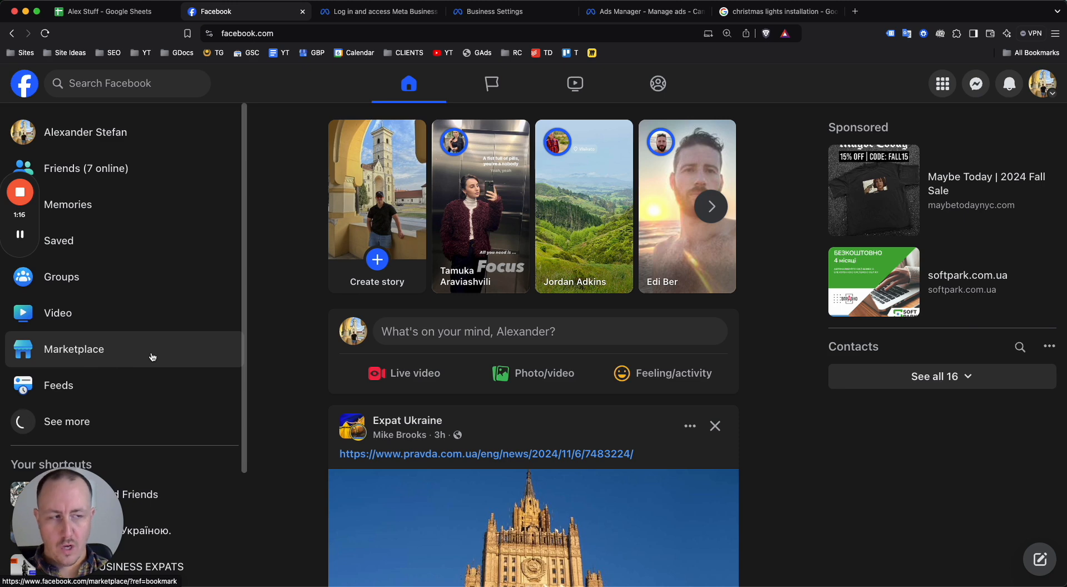
pyautogui.scroll(-3, 149, 356)
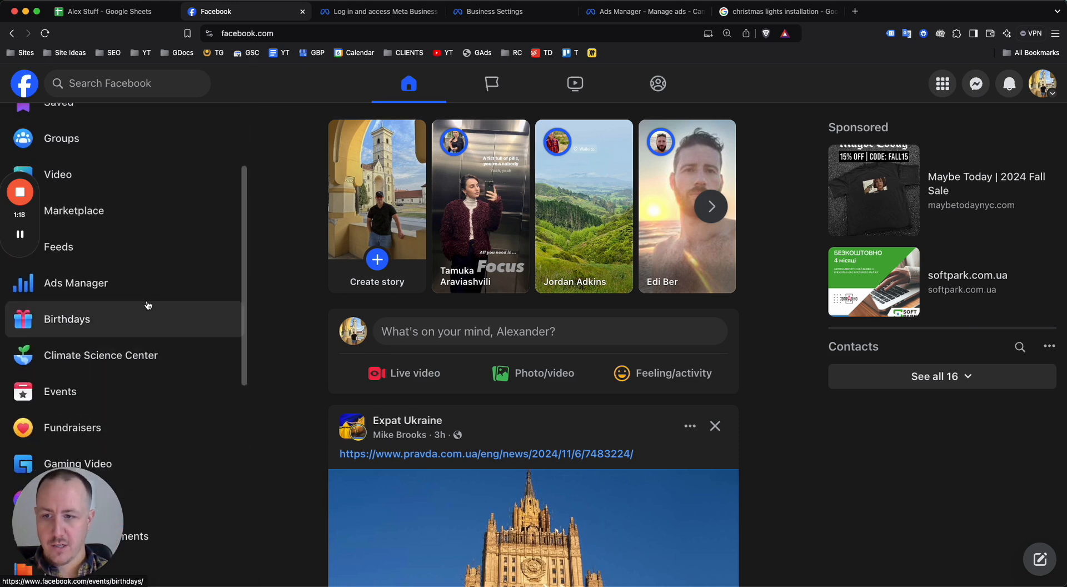
pyautogui.scroll(1, 111, 327)
pyautogui.scroll(-5, 93, 277)
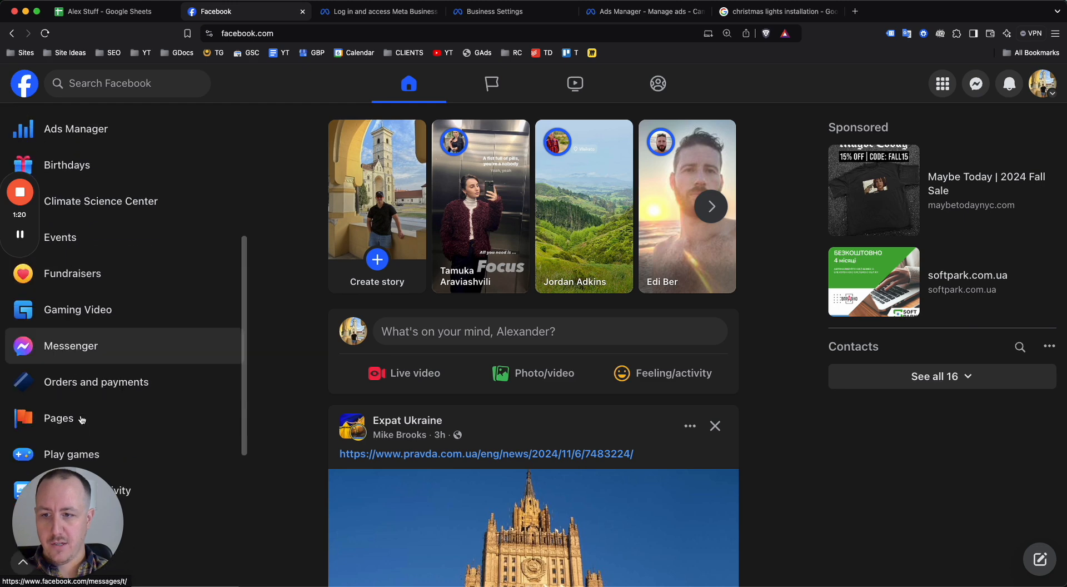
pyautogui.click(67, 371)
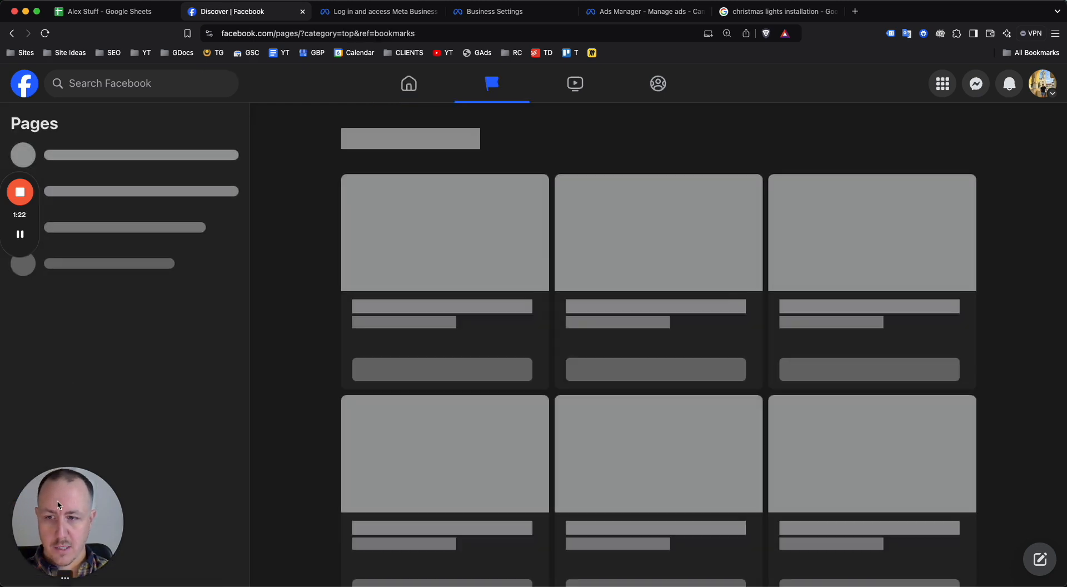
pyautogui.moveTo(64, 514); pyautogui.dragTo(987, 507)
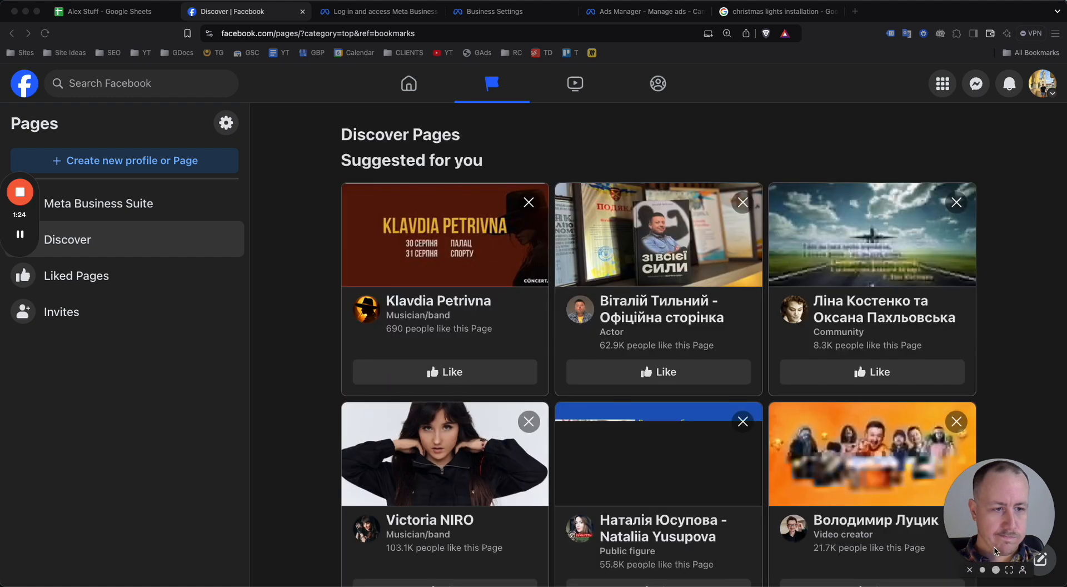
# Start creating a new Public Page and proceed to its details form
pyautogui.click(137, 162)
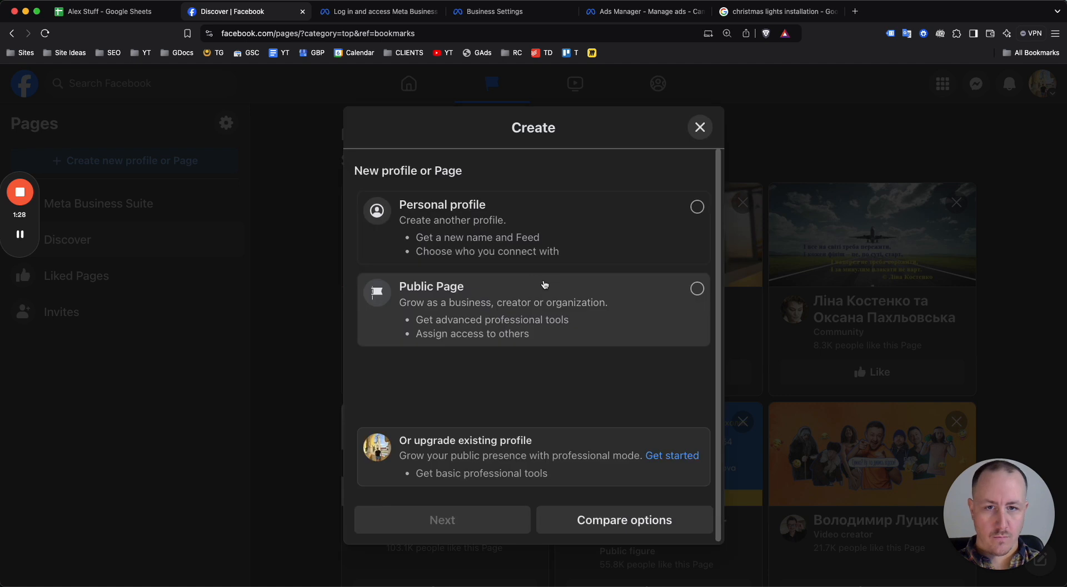
pyautogui.click(512, 310)
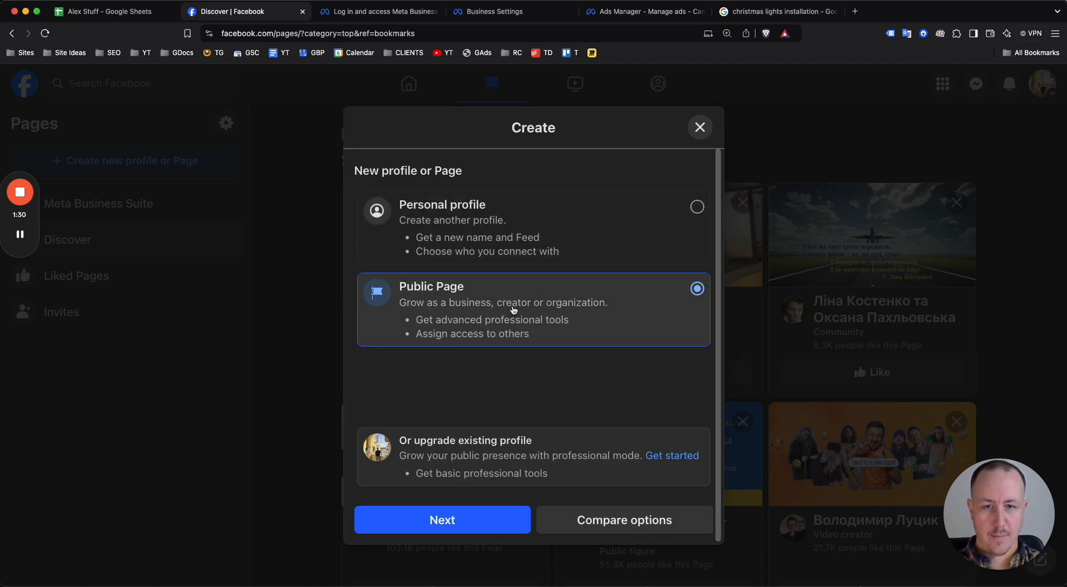
pyautogui.click(489, 520)
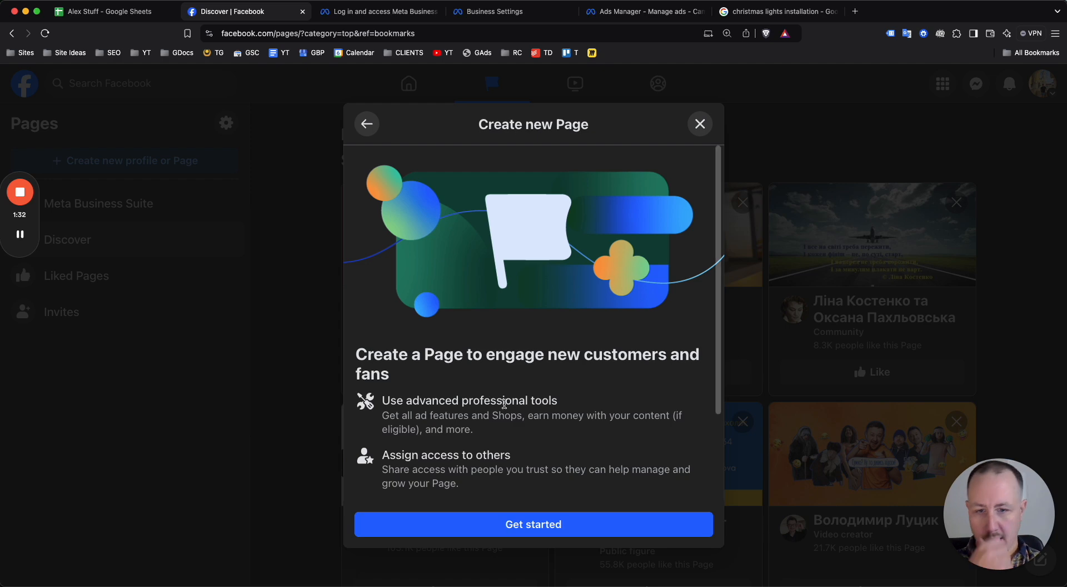
pyautogui.click(533, 524)
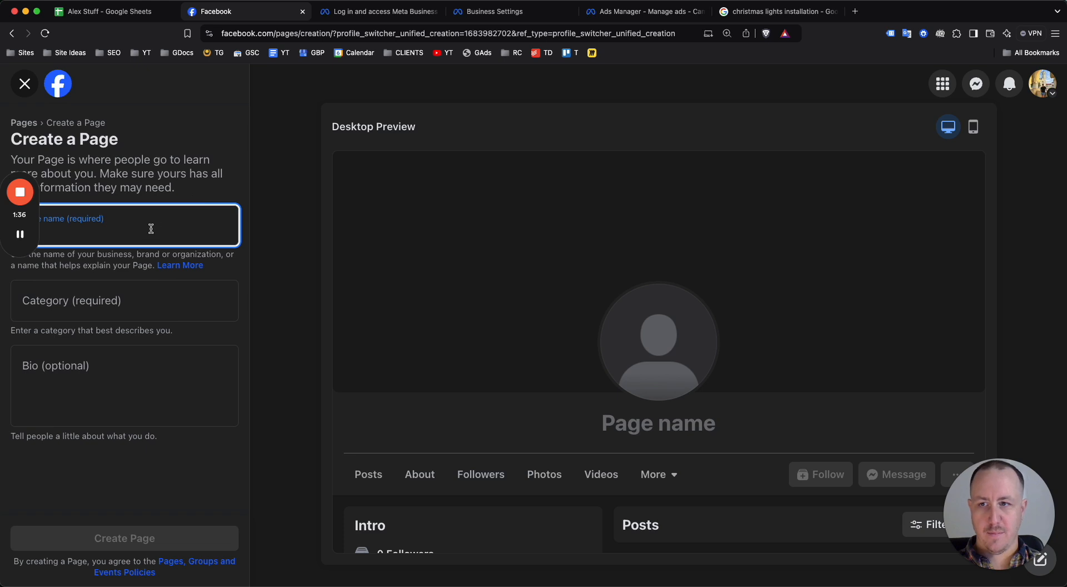
# Enter "Business Name: Phoenix Christmas Lights Installation" as the name of the new Page
pyautogui.write('Business ')
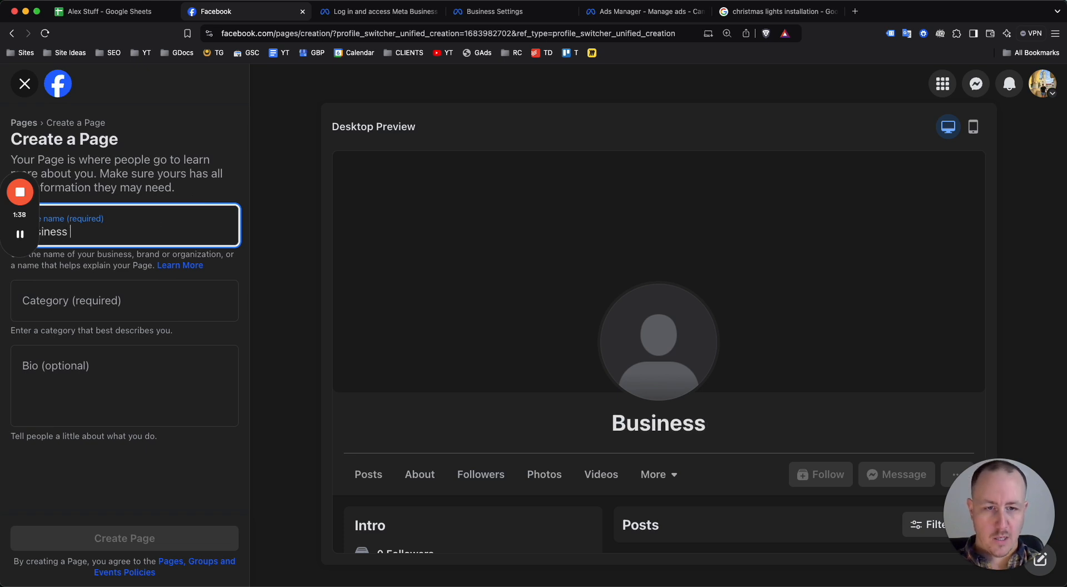
pyautogui.write('Name: P')
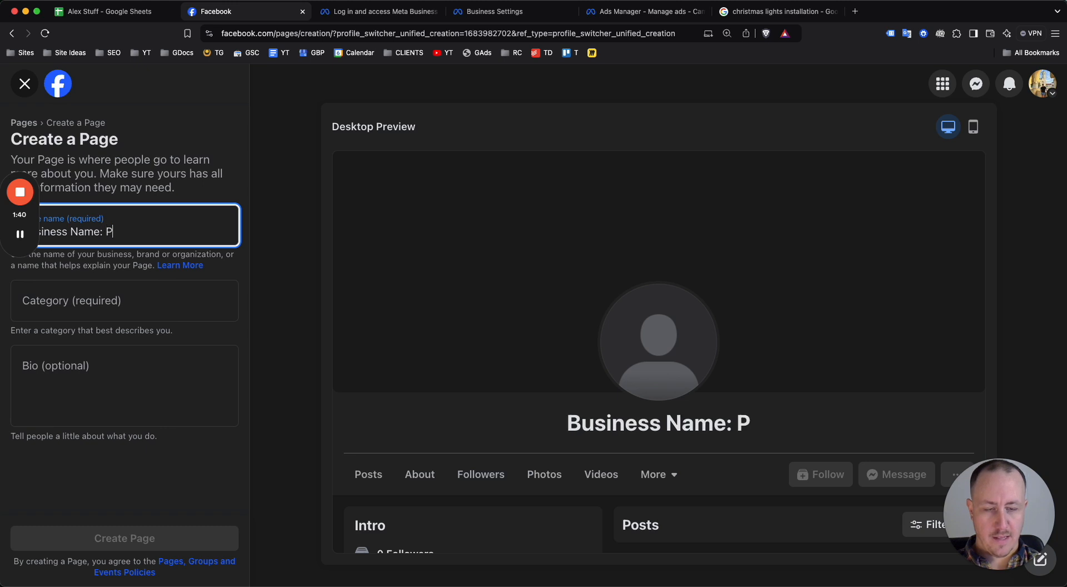
pyautogui.write('hoenix Christmas ')
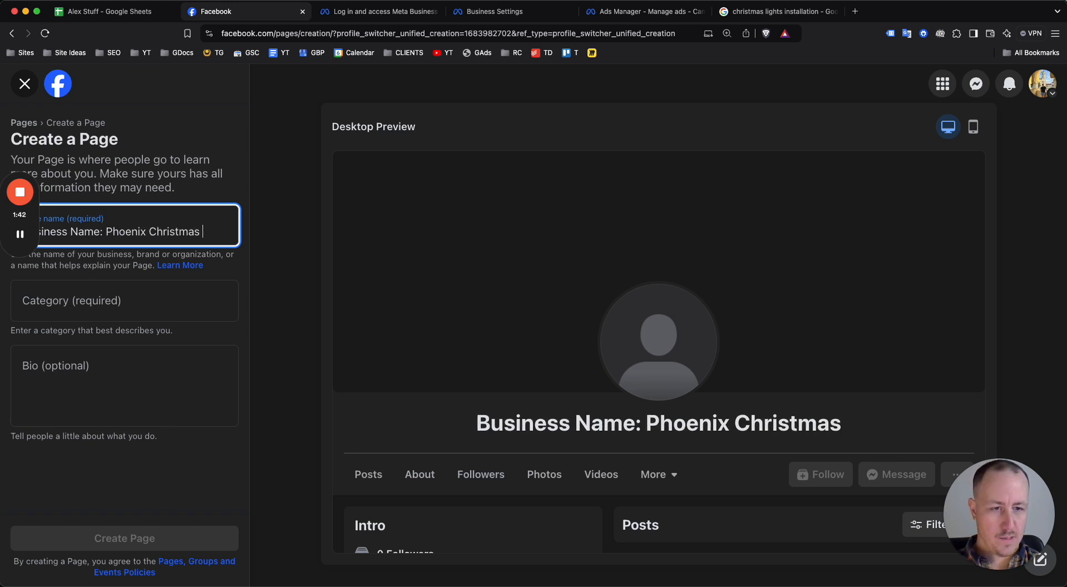
pyautogui.write('Lights Installation')
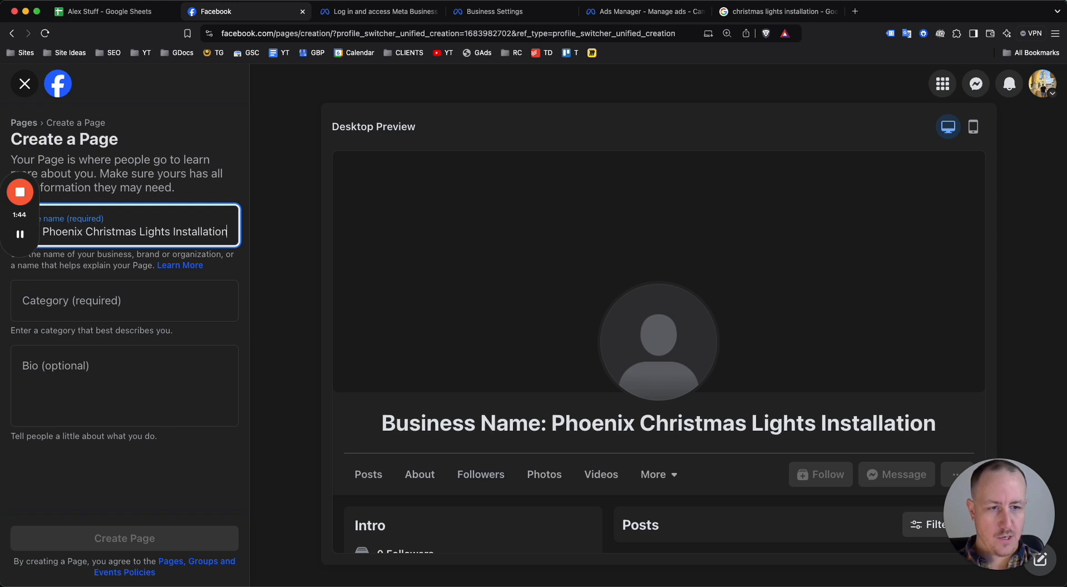
# Set the Page's category to Home Improvement
pyautogui.click(91, 300)
pyautogui.write('home im')
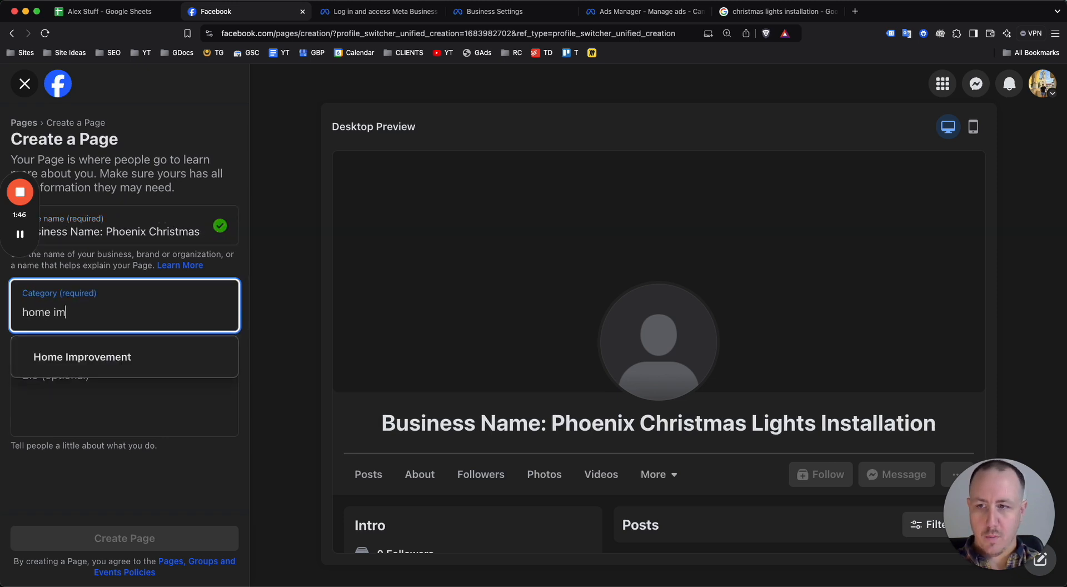
pyautogui.click(82, 345)
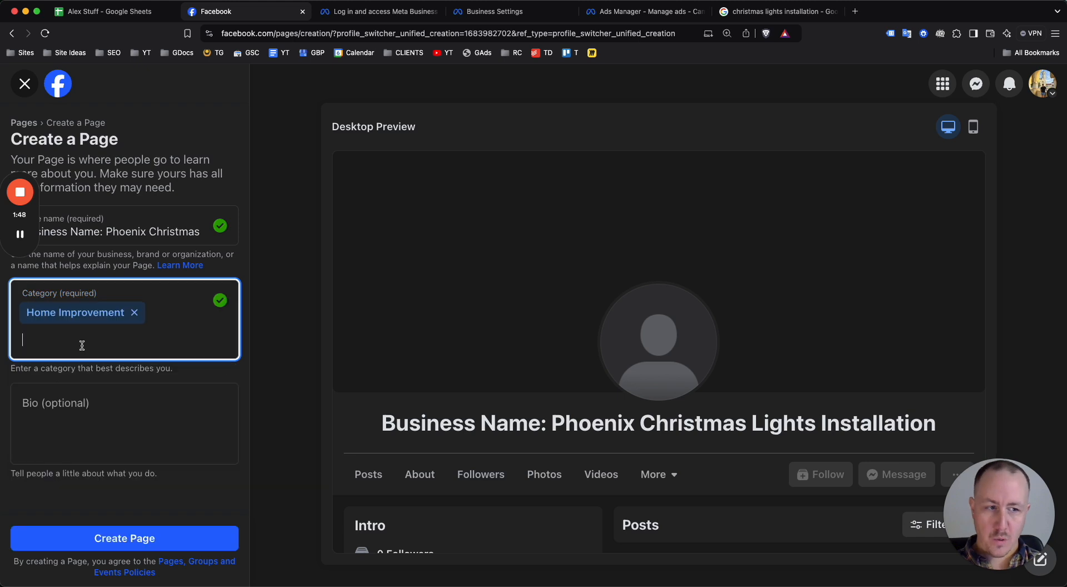
# Enter the Page's bio as "2-3 sentences (christmas lights installation + location)"
pyautogui.click(102, 410)
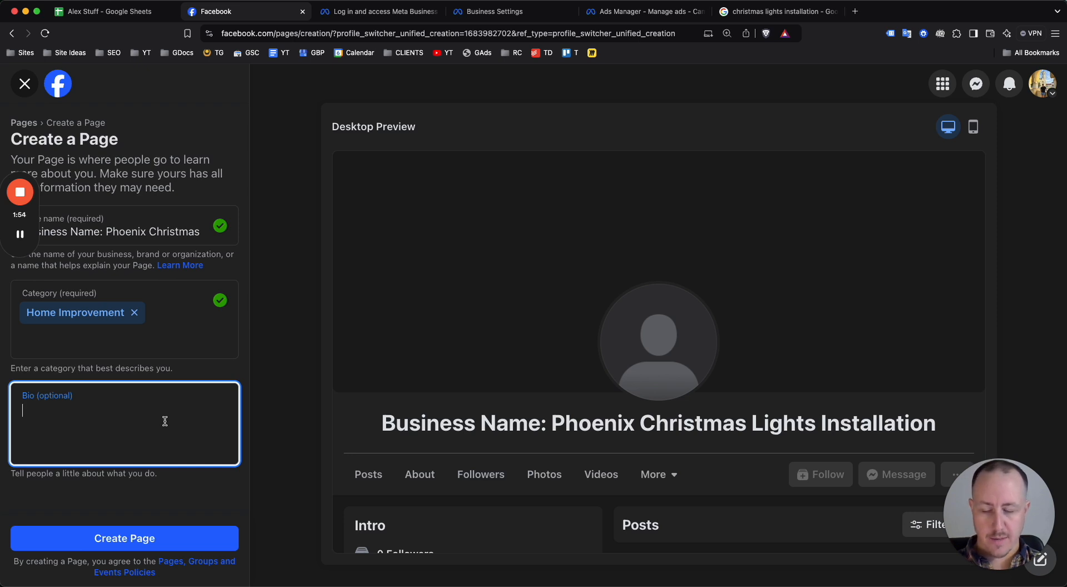
pyautogui.write('2-3 sen')
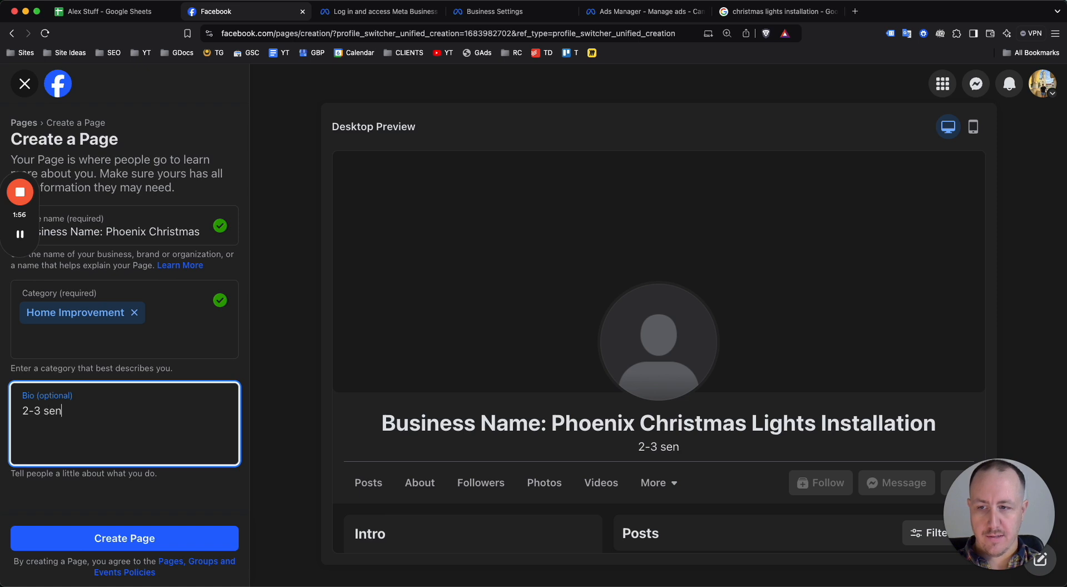
pyautogui.write('tences (christ')
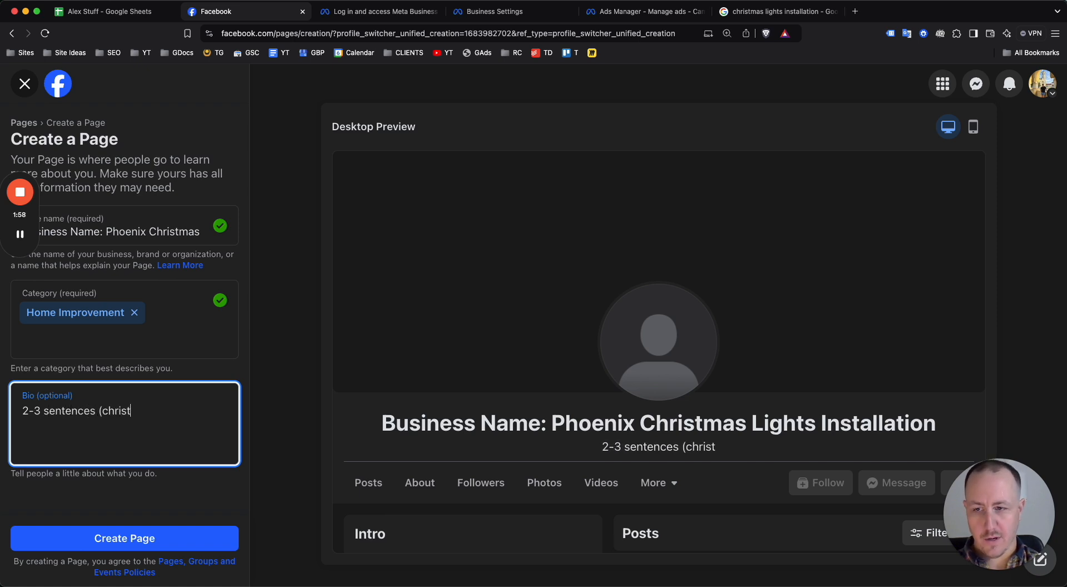
pyautogui.write('mas lights insta')
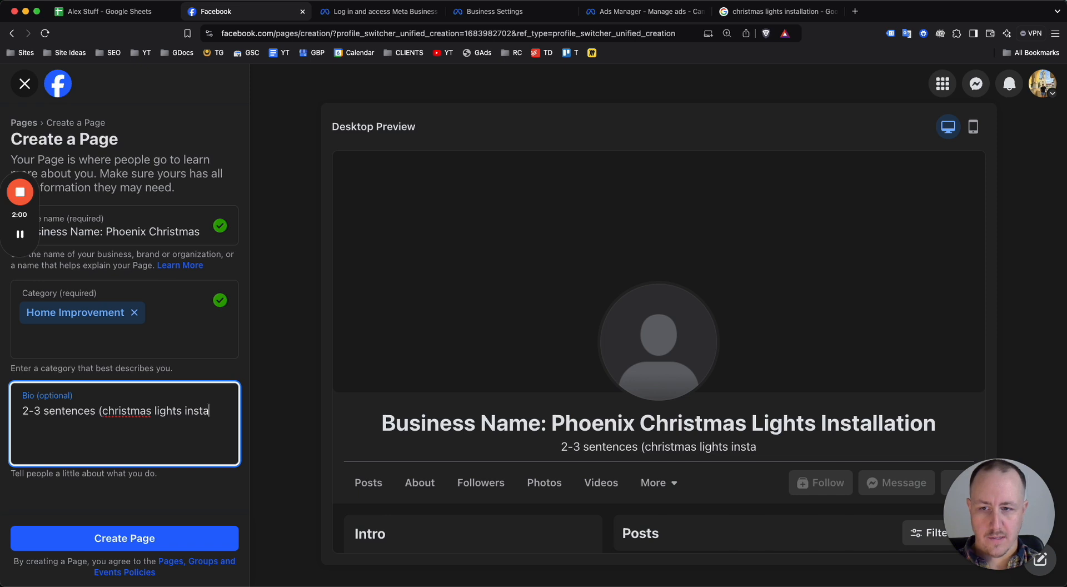
pyautogui.write('llation + location)')
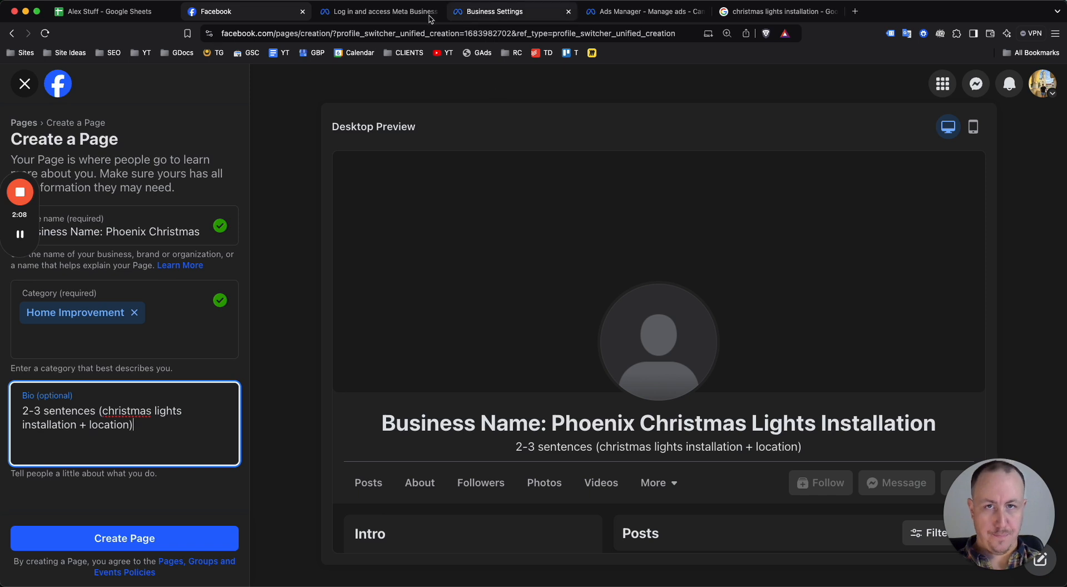
# Switch to the Meta business login page, review the form for creating a business portfolio, and close it without submitting
pyautogui.click(374, 14)
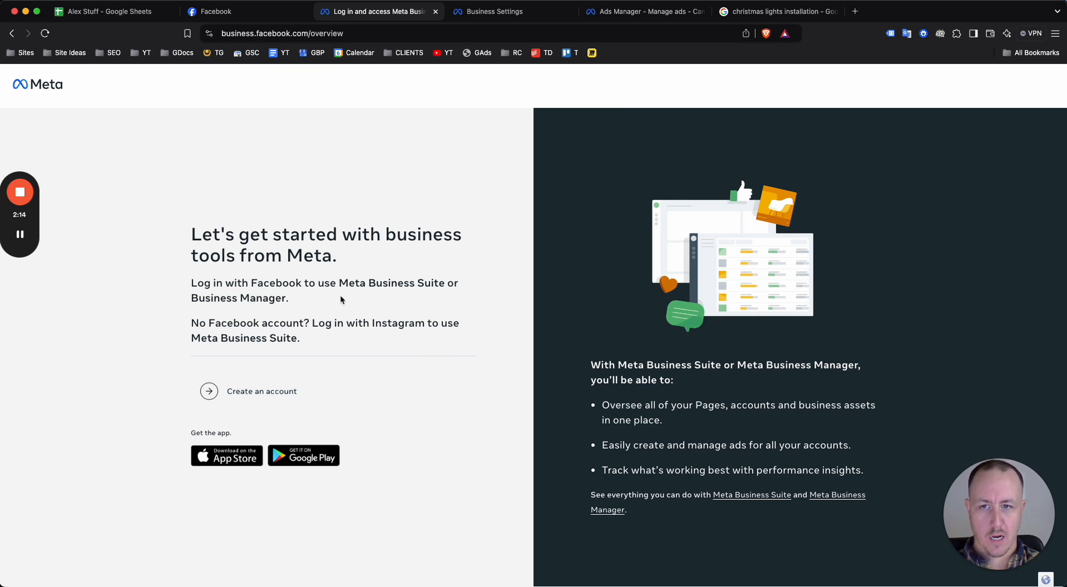
pyautogui.click(262, 390)
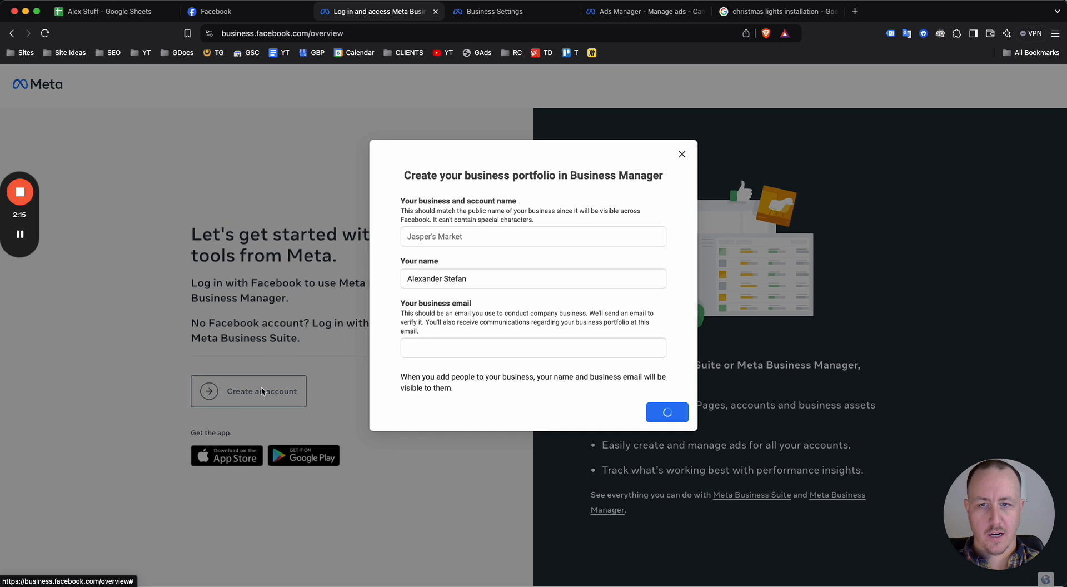
pyautogui.click(436, 234)
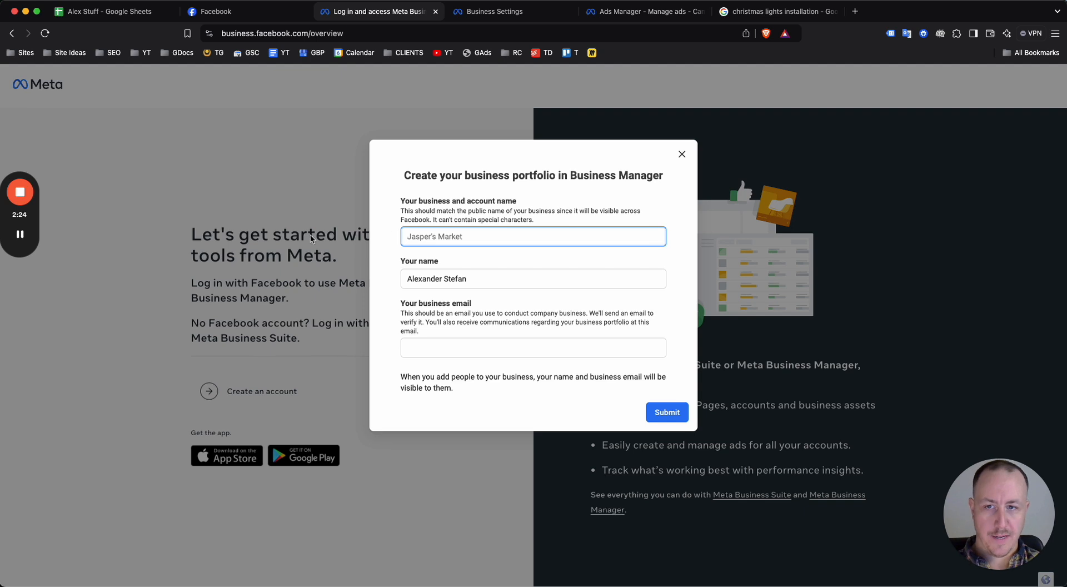
pyautogui.click(682, 154)
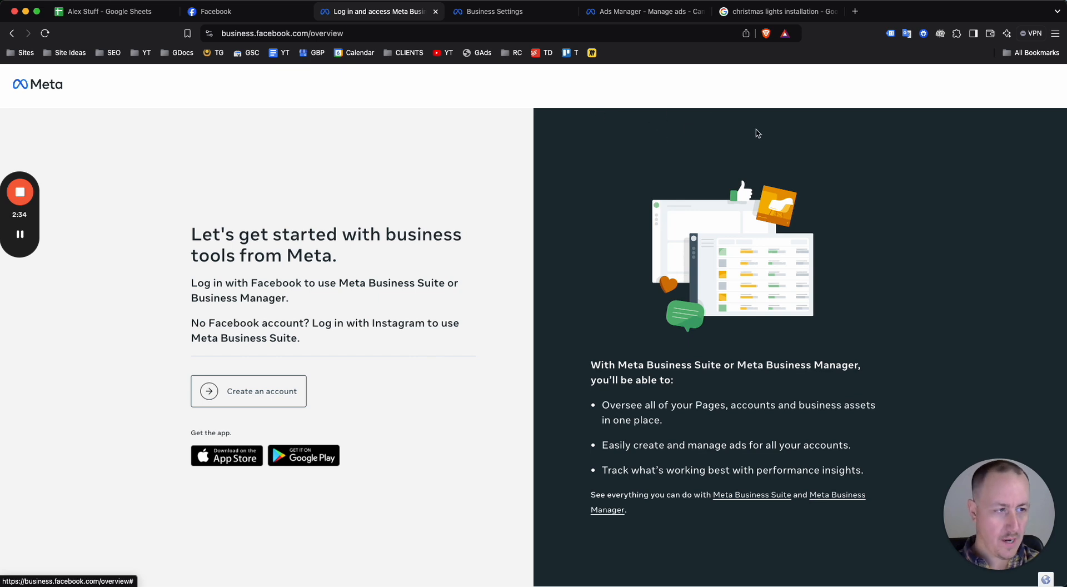
# Switch to Business settings and open the list of Pages belonging to the SGD portfolio
pyautogui.click(480, 19)
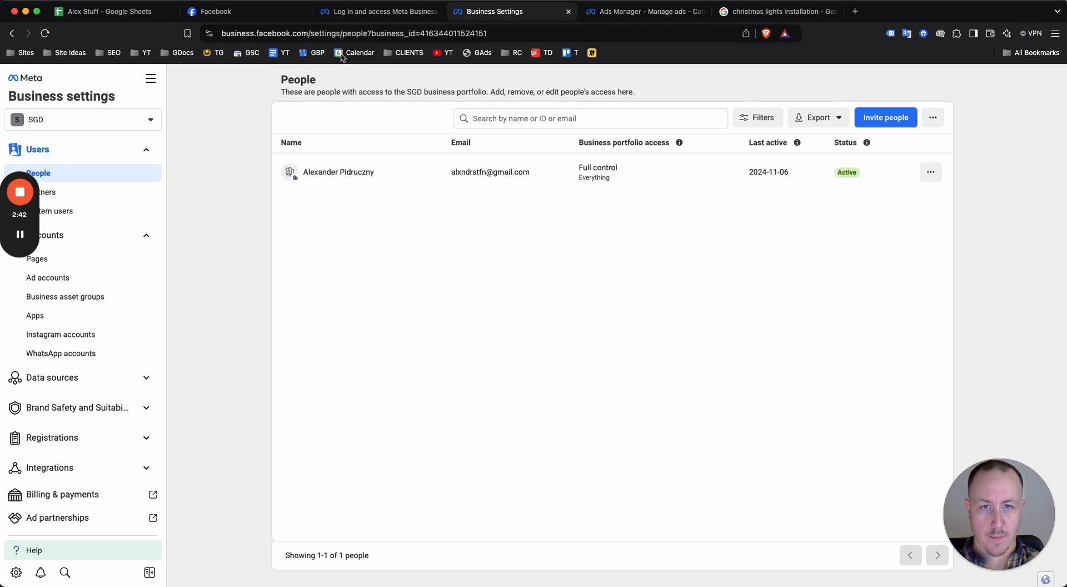
pyautogui.moveTo(32, 216); pyautogui.dragTo(1065, 383)
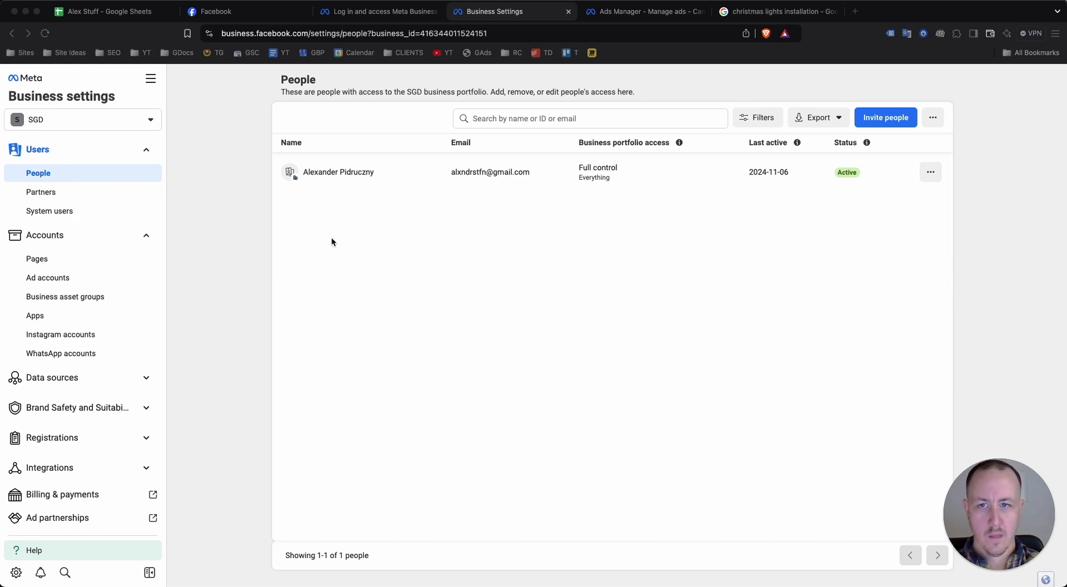
pyautogui.click(231, 267)
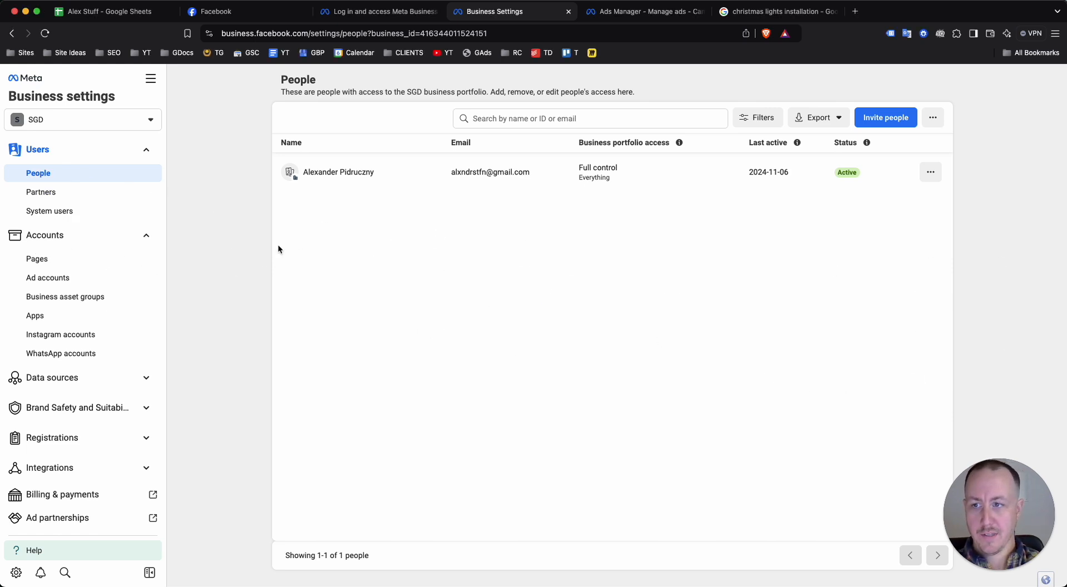
pyautogui.click(53, 260)
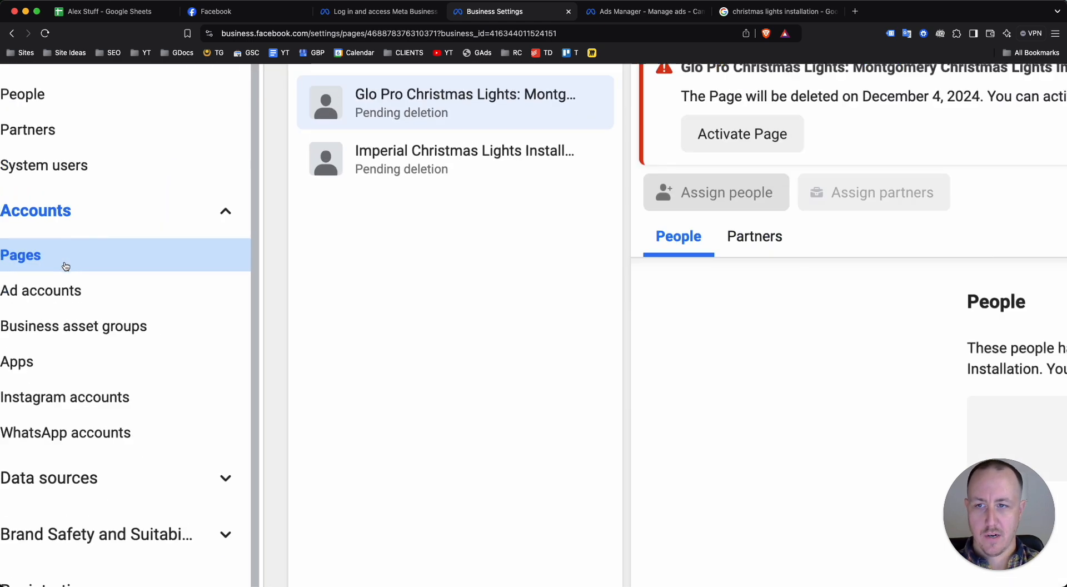
# Review the form for adding an existing Facebook Page by name or URL, and close it without adding one
pyautogui.click(330, 120)
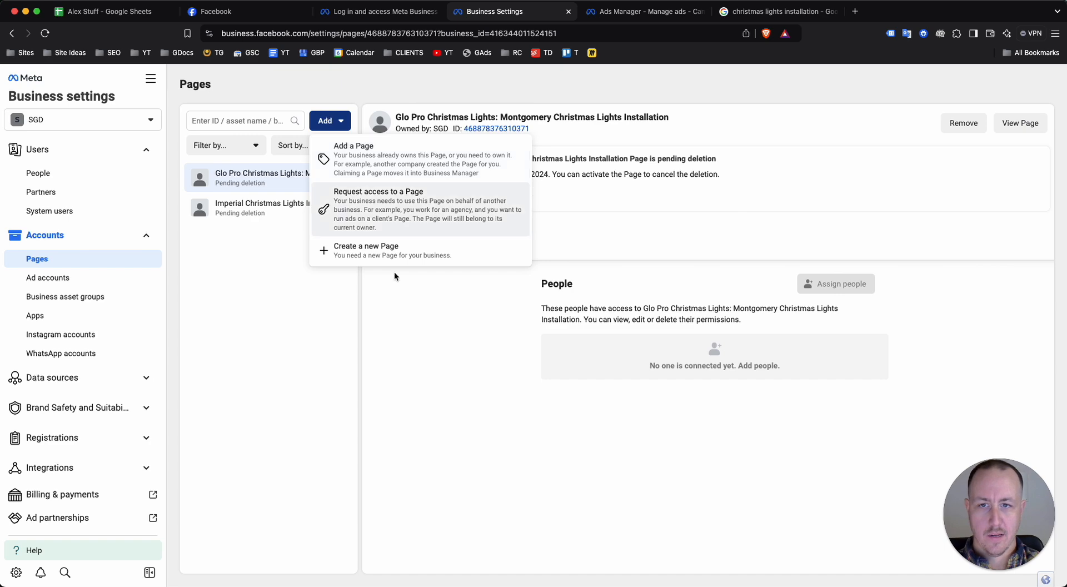
pyautogui.click(394, 172)
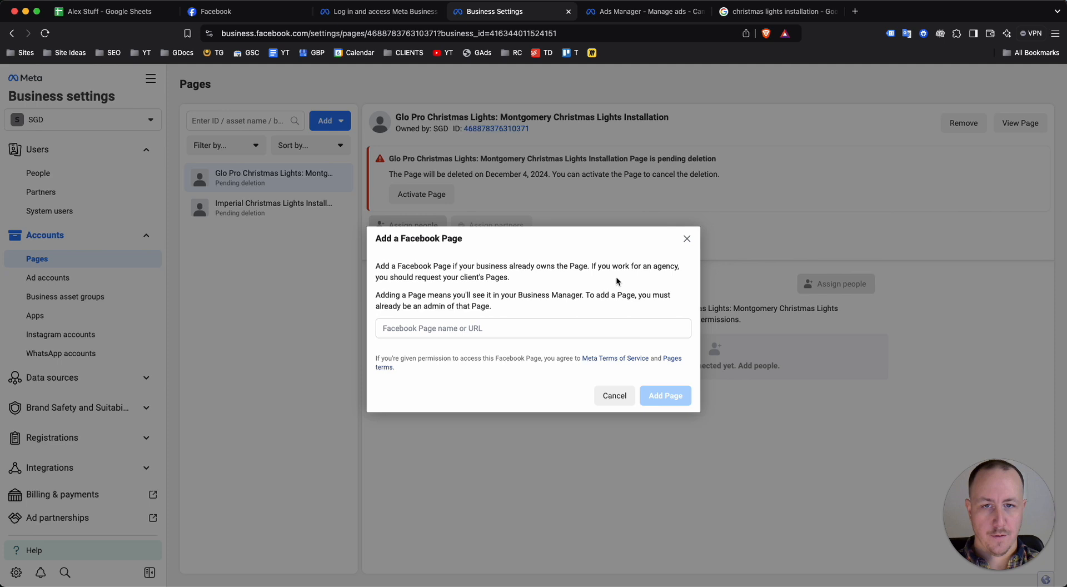
pyautogui.click(553, 332)
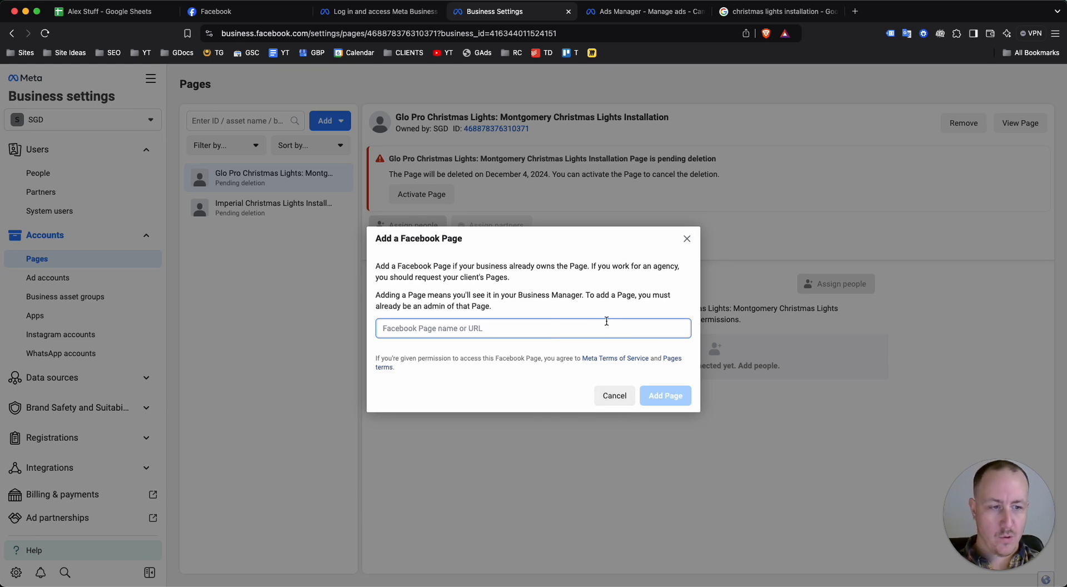
pyautogui.click(687, 239)
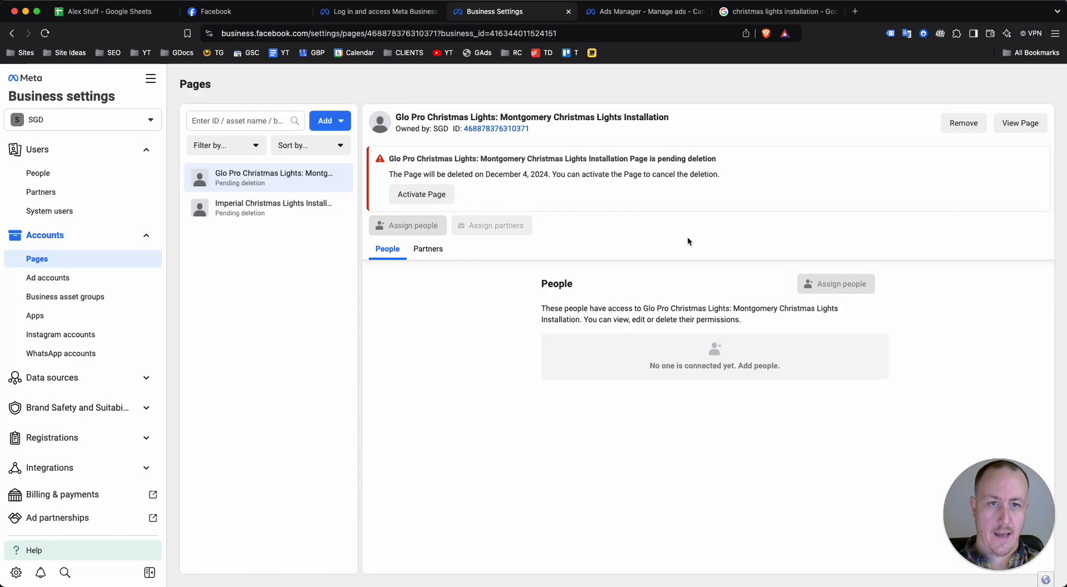
# Open the portfolio's ad accounts and show the options for adding an ad account
pyautogui.click(87, 276)
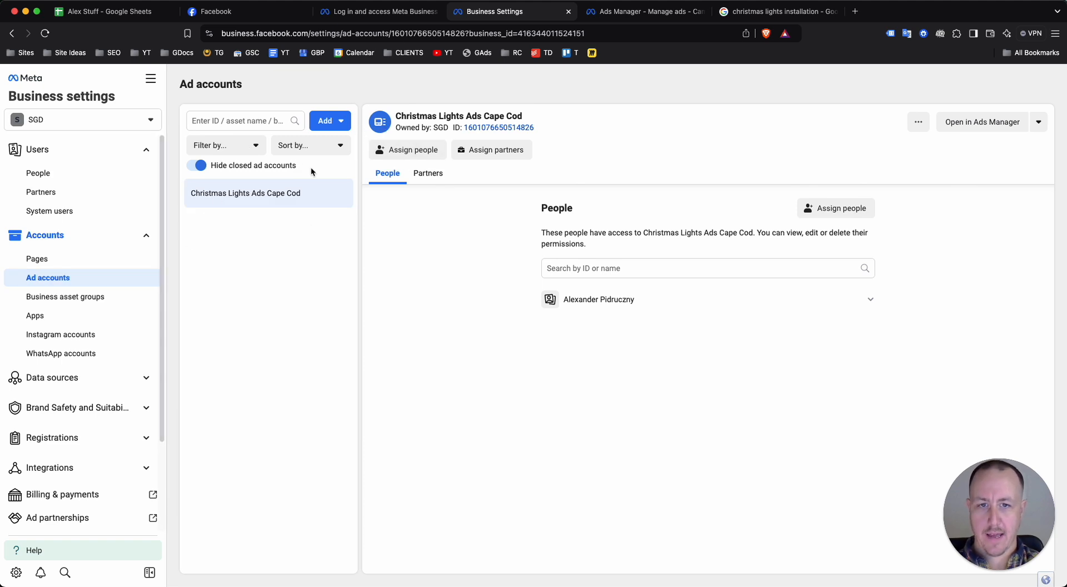
pyautogui.click(320, 126)
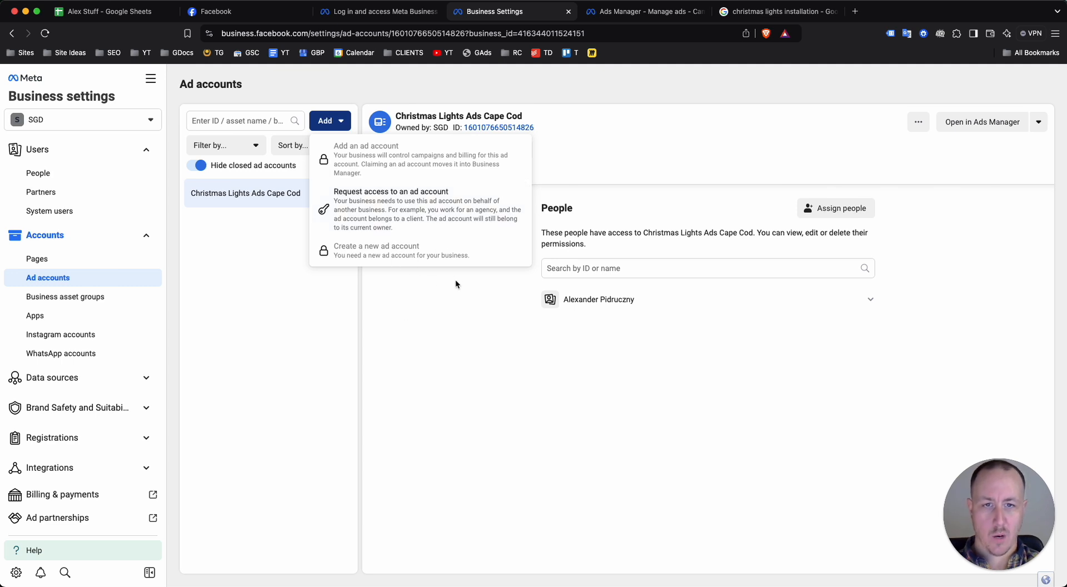
# Dismiss the options for adding an ad account, switch to Ads Manager, and look over its campaign and ad set lists
pyautogui.click(433, 363)
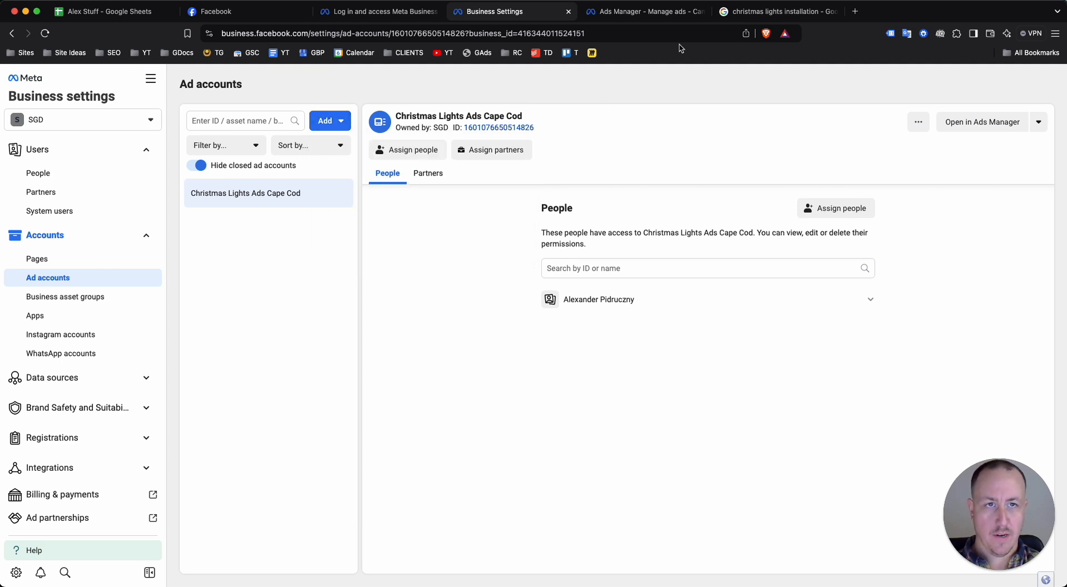
pyautogui.click(639, 11)
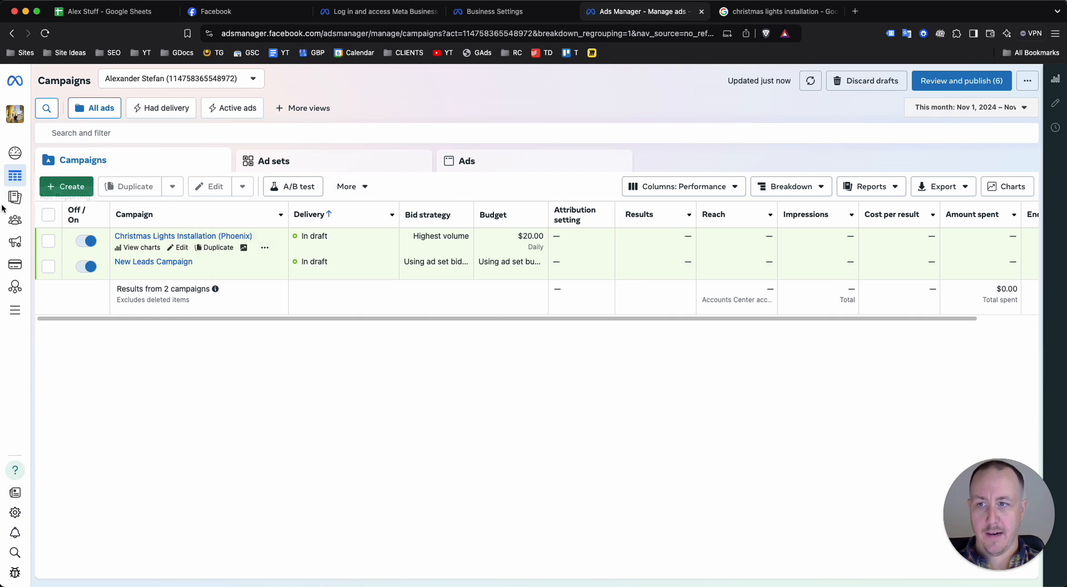
pyautogui.moveTo(7, 206)
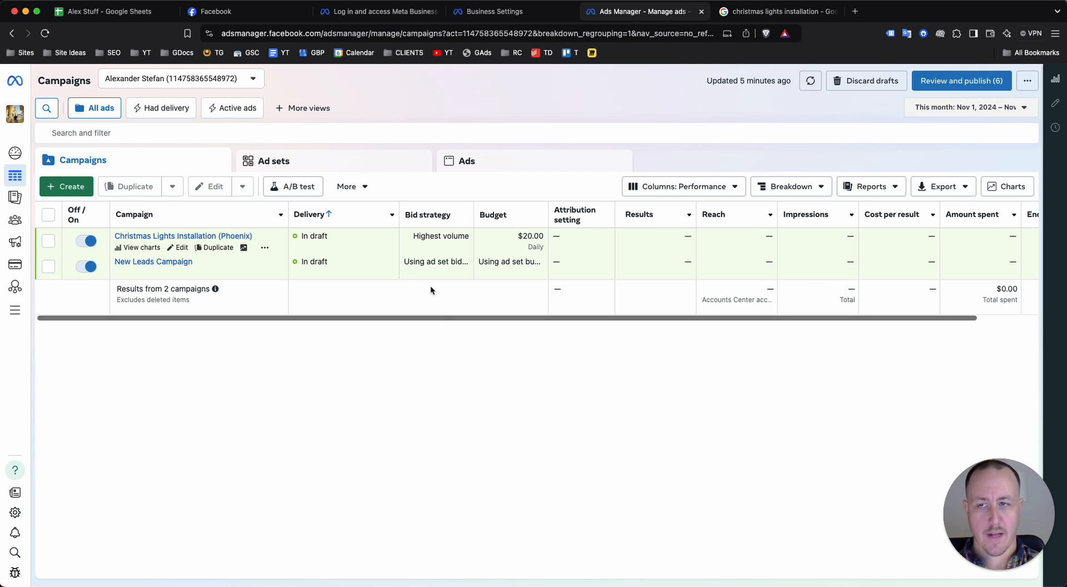
pyautogui.click(383, 167)
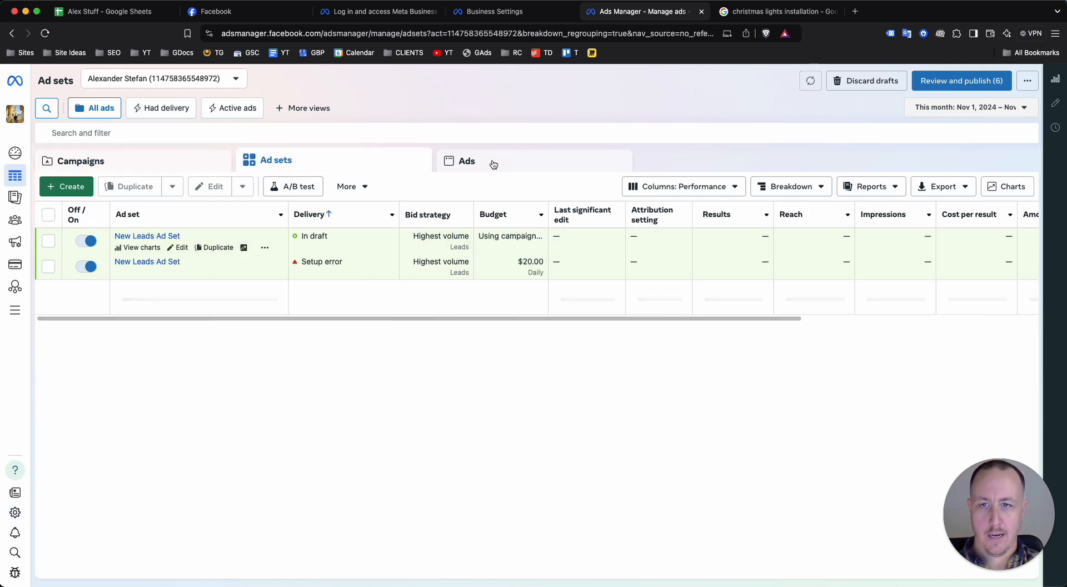
pyautogui.click(172, 163)
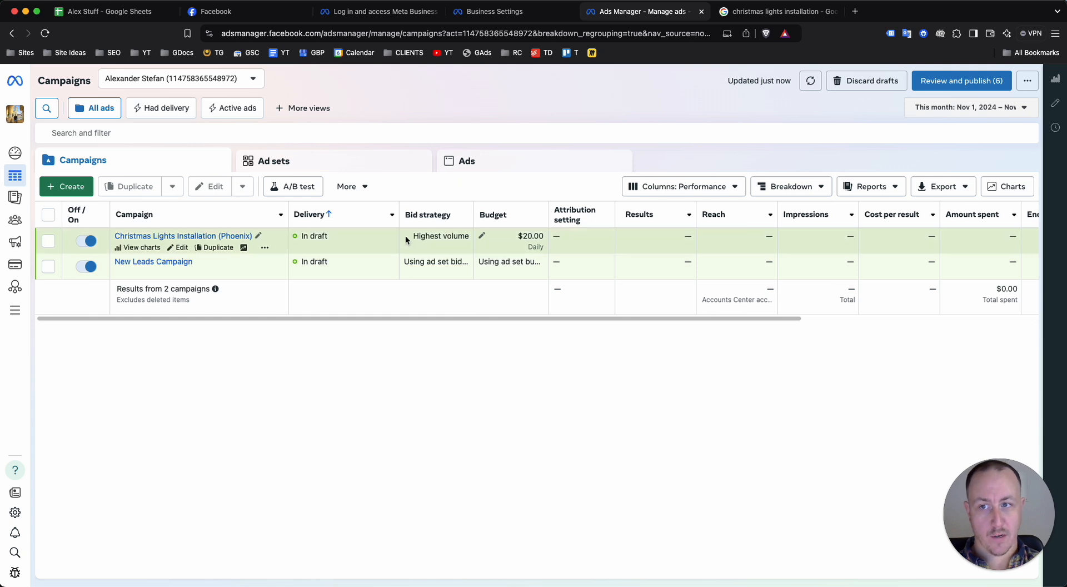
# Create a new auction campaign with the Leads objective, using the manual leads campaign setup
pyautogui.click(72, 188)
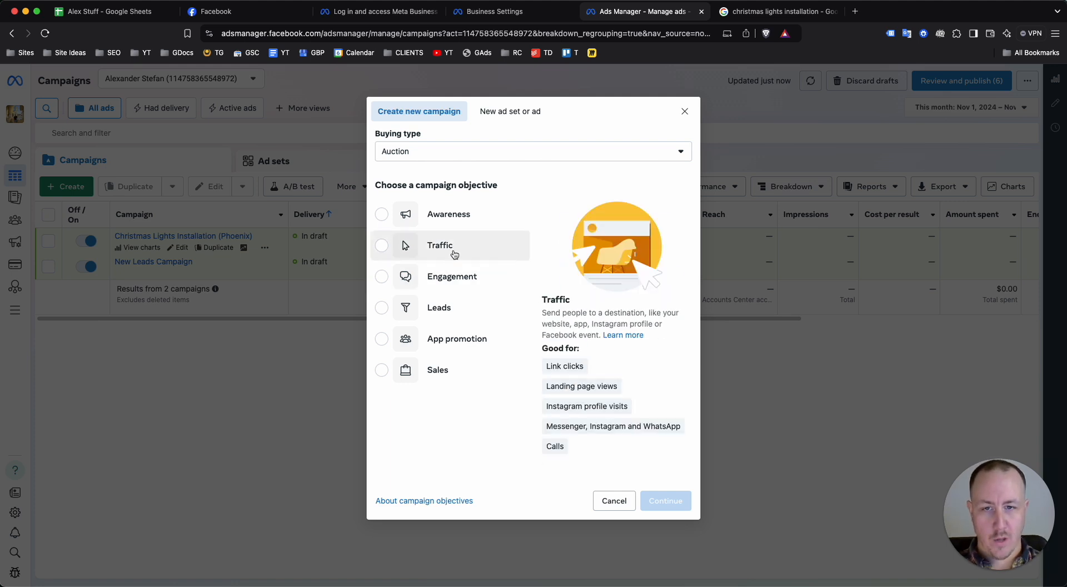
pyautogui.click(468, 317)
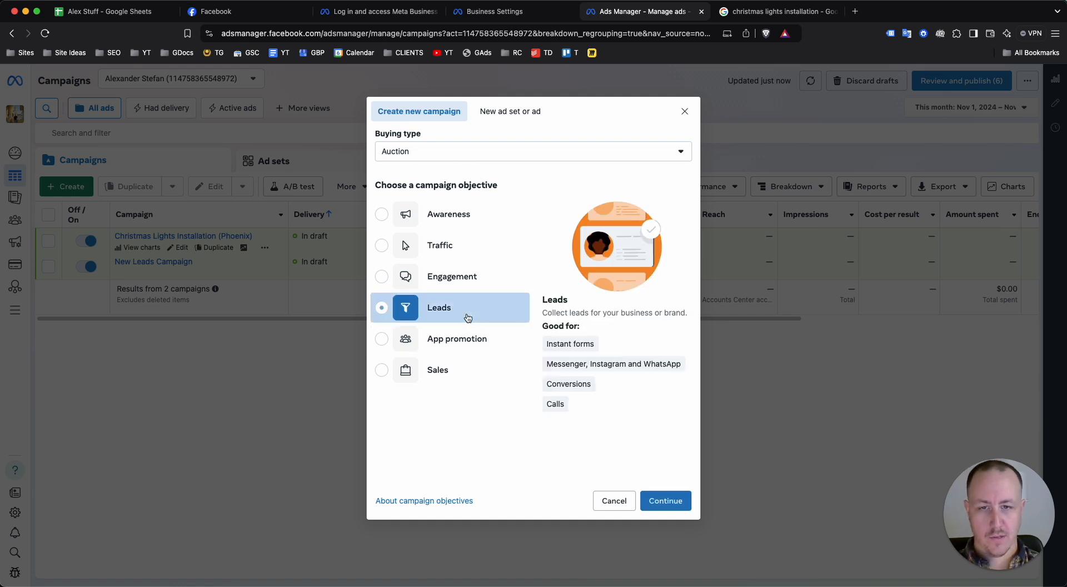
pyautogui.click(664, 498)
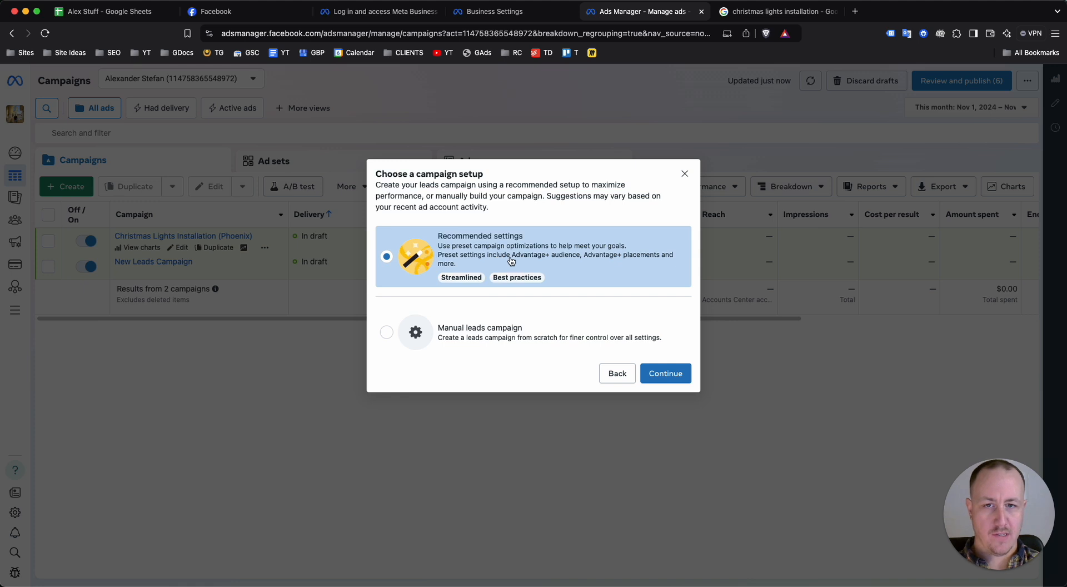
pyautogui.click(440, 337)
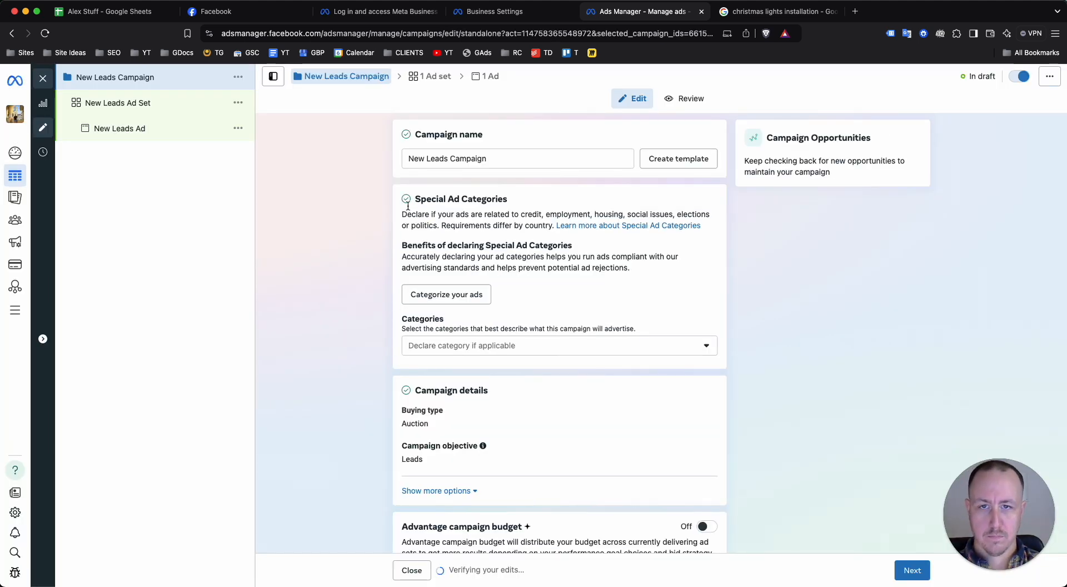
# Name the campaign "Business Name + location + christmas light installation"
pyautogui.tripleClick(450, 158)
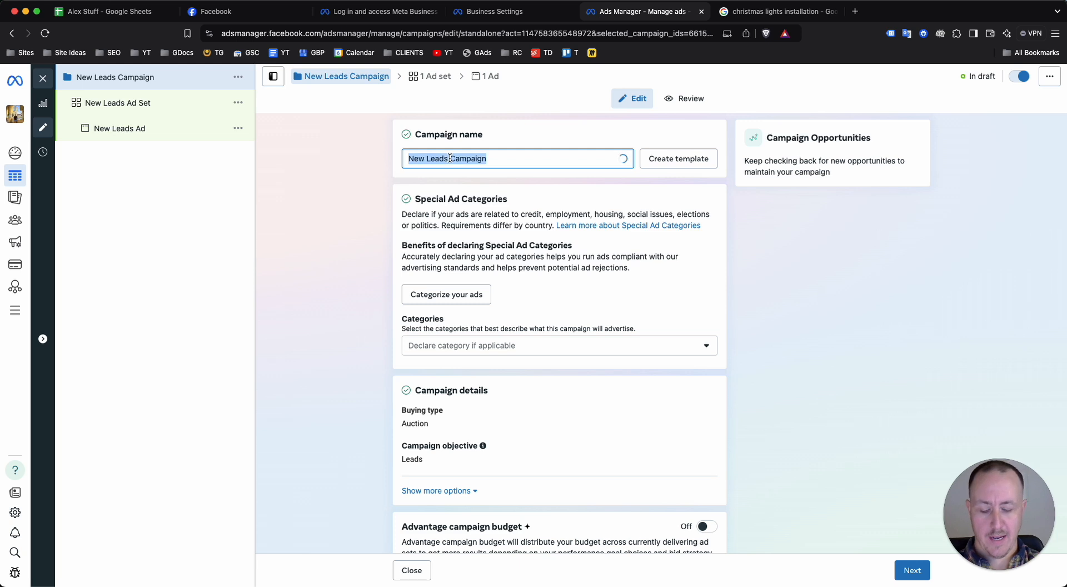
pyautogui.write('Buisnes')
pyautogui.press('BackSpace')
pyautogui.press('BackSpace')
pyautogui.press('BackSpace')
pyautogui.press('BackSpace')
pyautogui.press('BackSpace')
pyautogui.press('BackSpace')
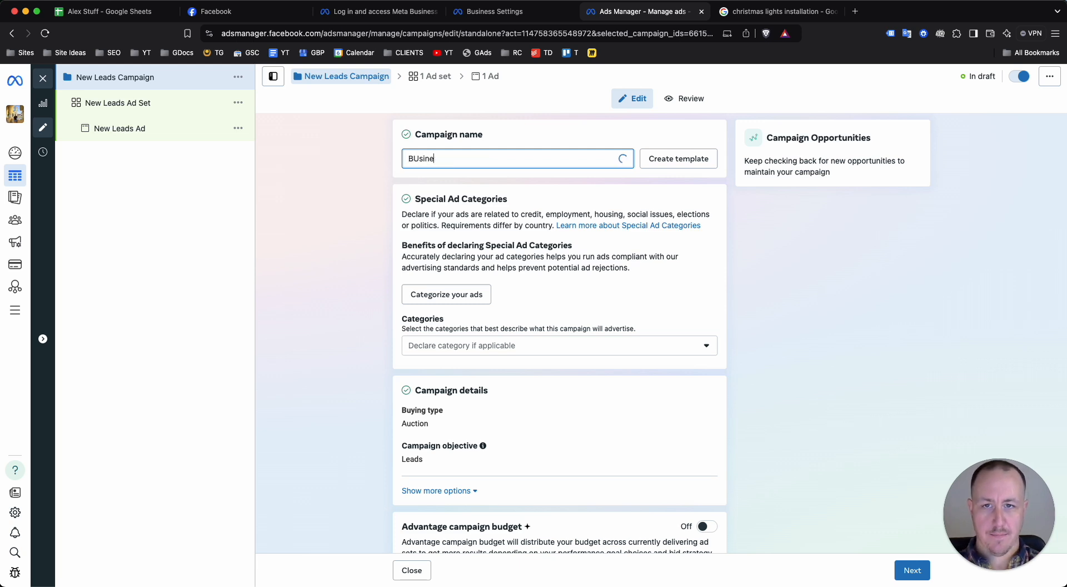
pyautogui.write('usiness Na')
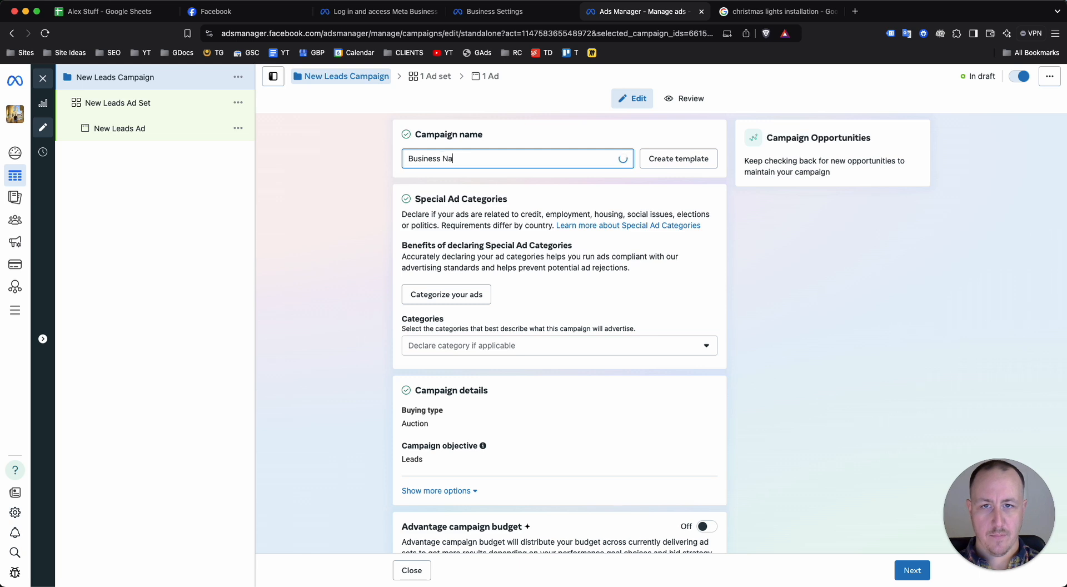
pyautogui.write('me + location')
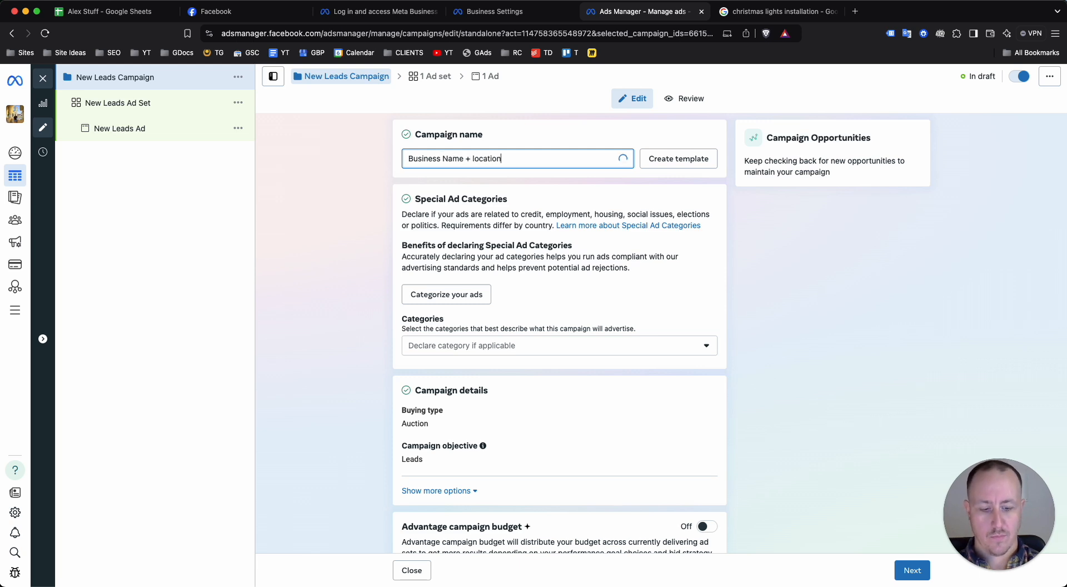
pyautogui.write(' + christmas light')
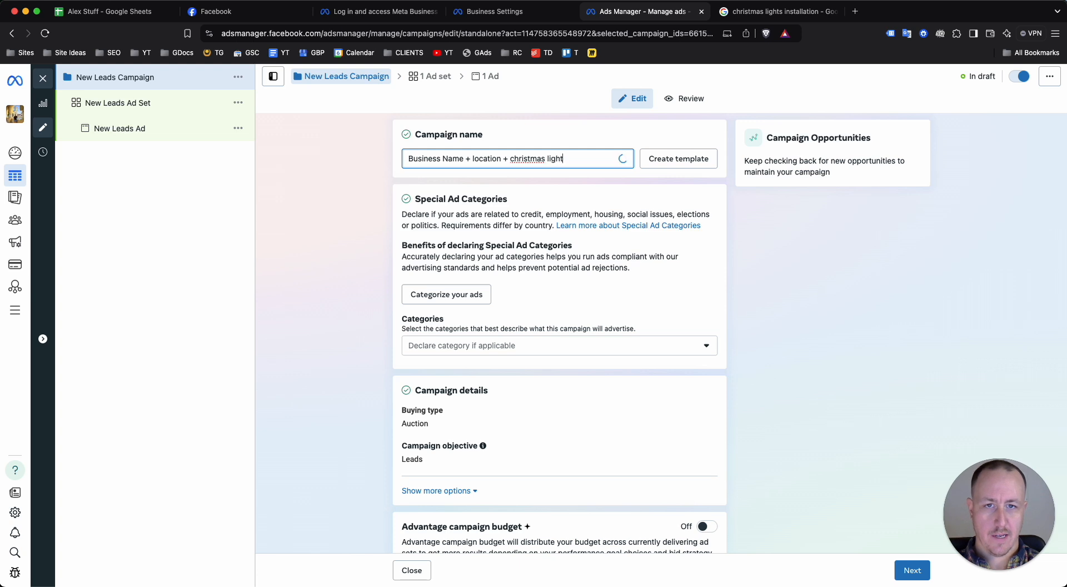
pyautogui.write(' installation')
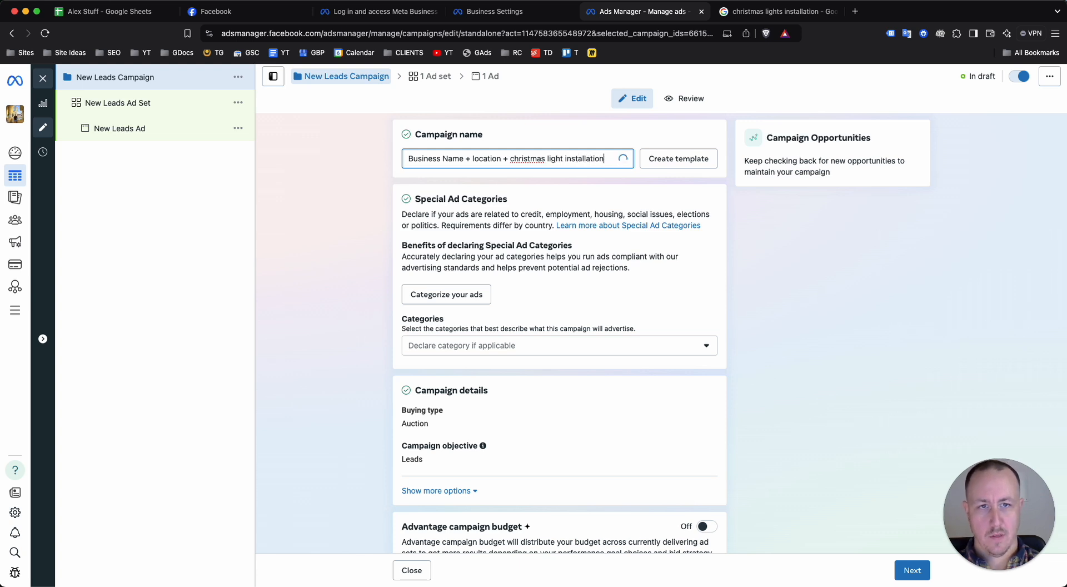
pyautogui.click(828, 226)
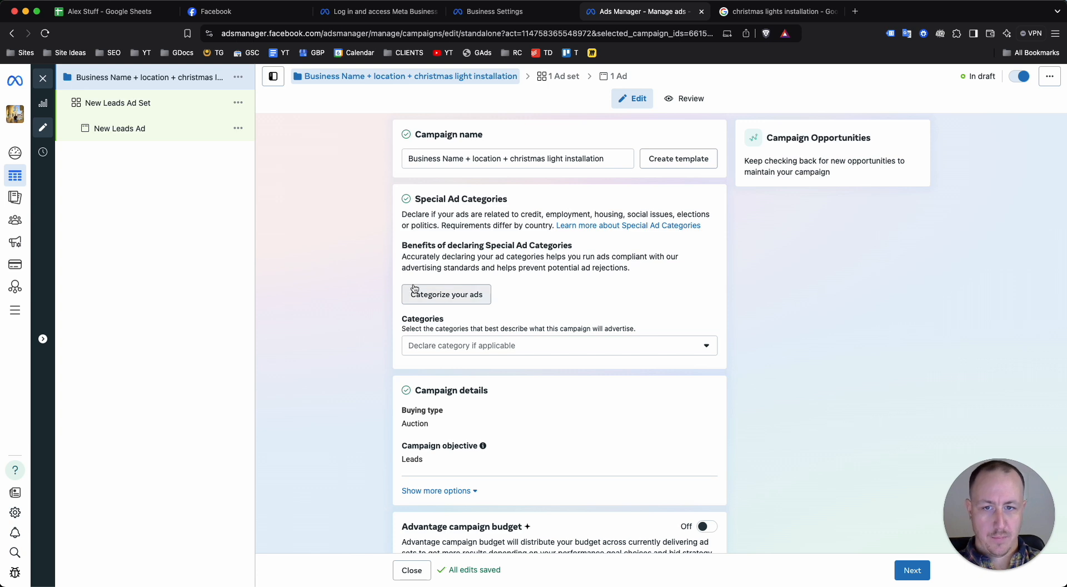
# Examine the campaign's special ad categories, campaign details and Advantage campaign budget description, and dismiss the help pop-up
pyautogui.scroll(-2, 459, 294)
pyautogui.scroll(2, 500, 266)
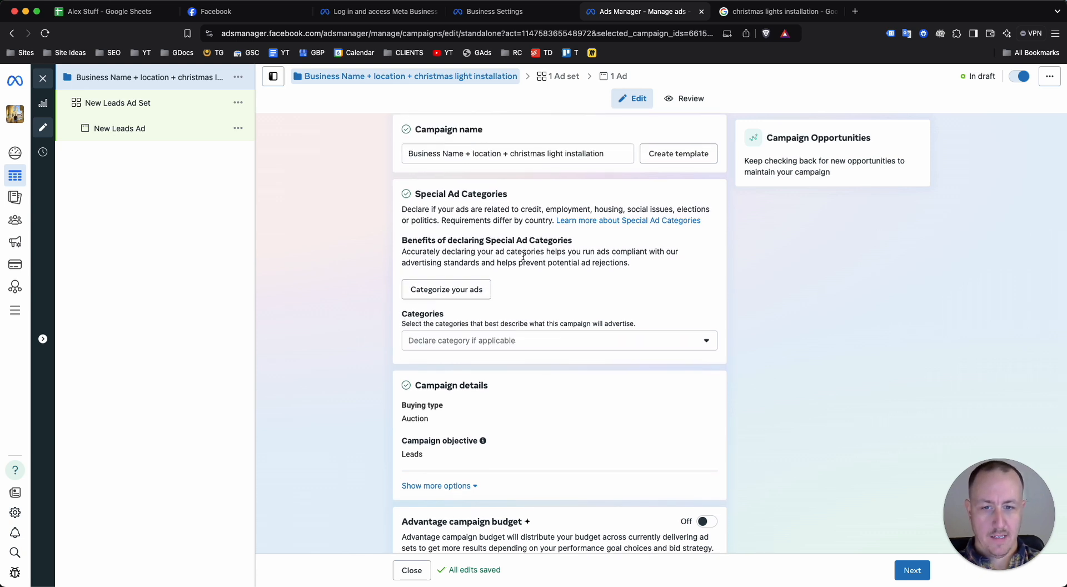
pyautogui.scroll(-4, 500, 333)
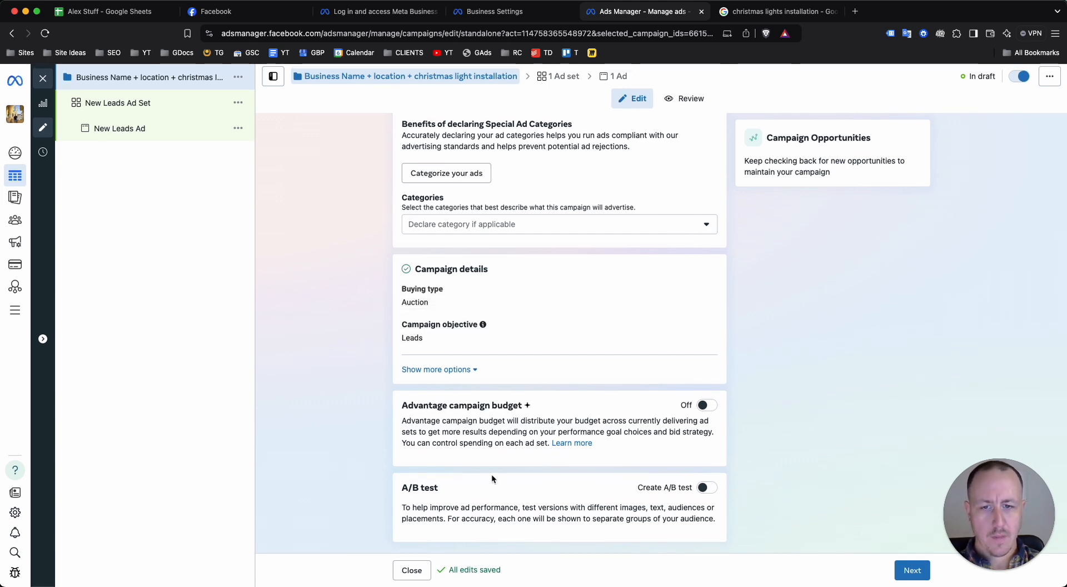
pyautogui.scroll(5, 509, 442)
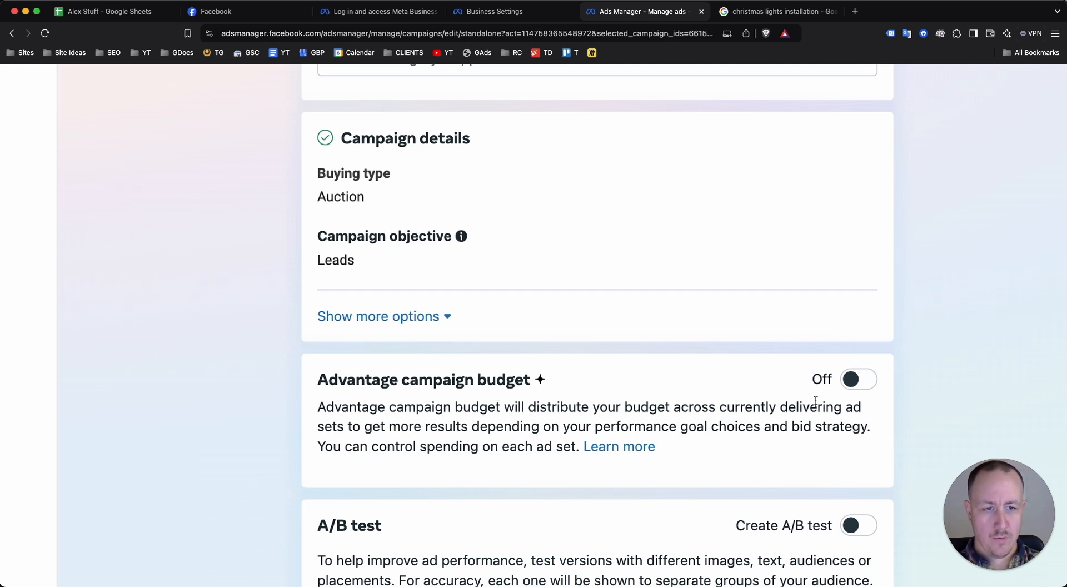
pyautogui.scroll(-5, 638, 409)
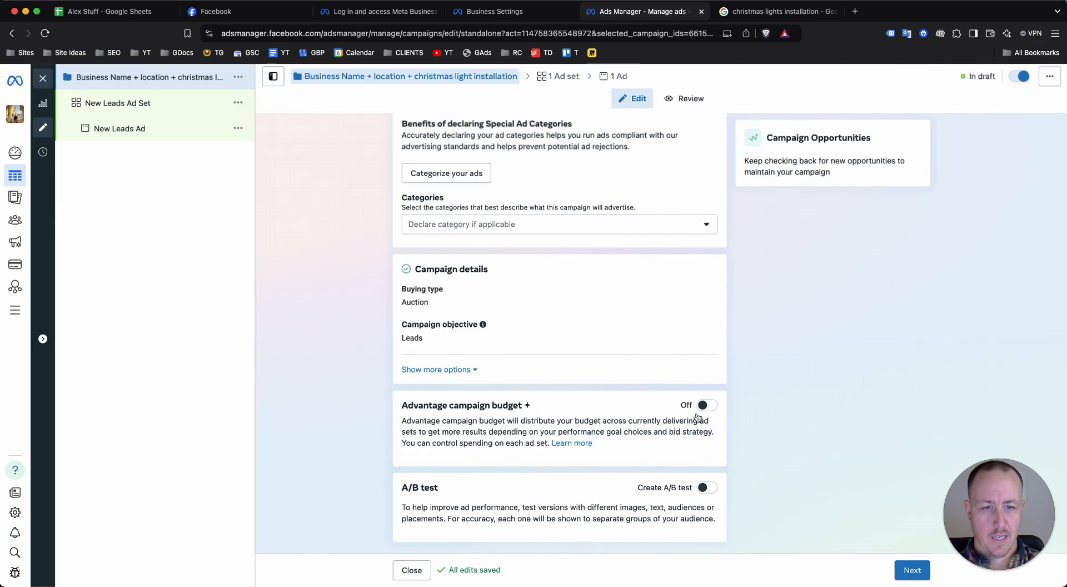
pyautogui.scroll(5, 647, 424)
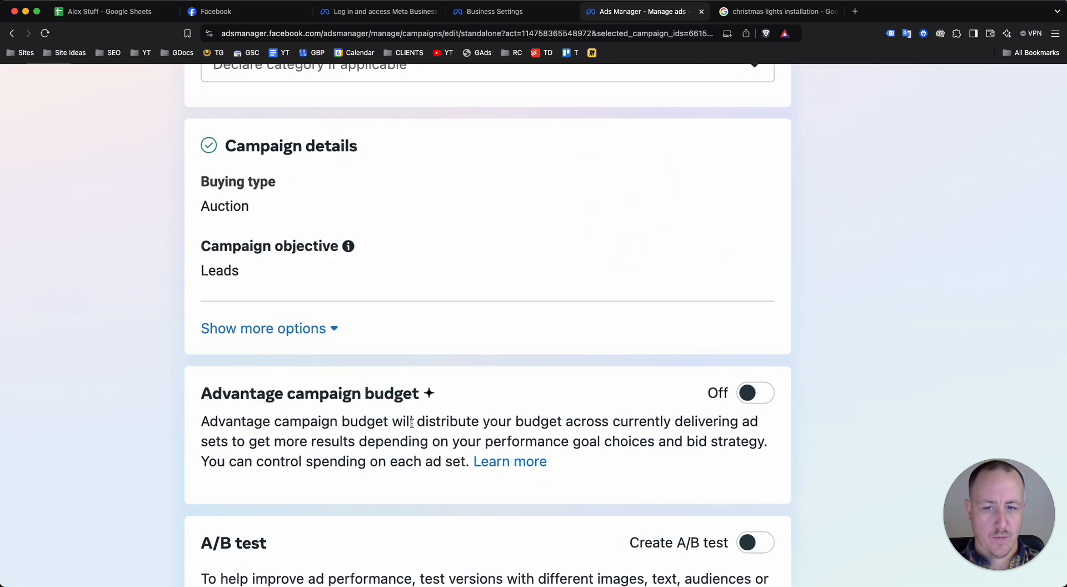
pyautogui.moveTo(411, 422); pyautogui.dragTo(421, 443)
pyautogui.scroll(-5, 422, 442)
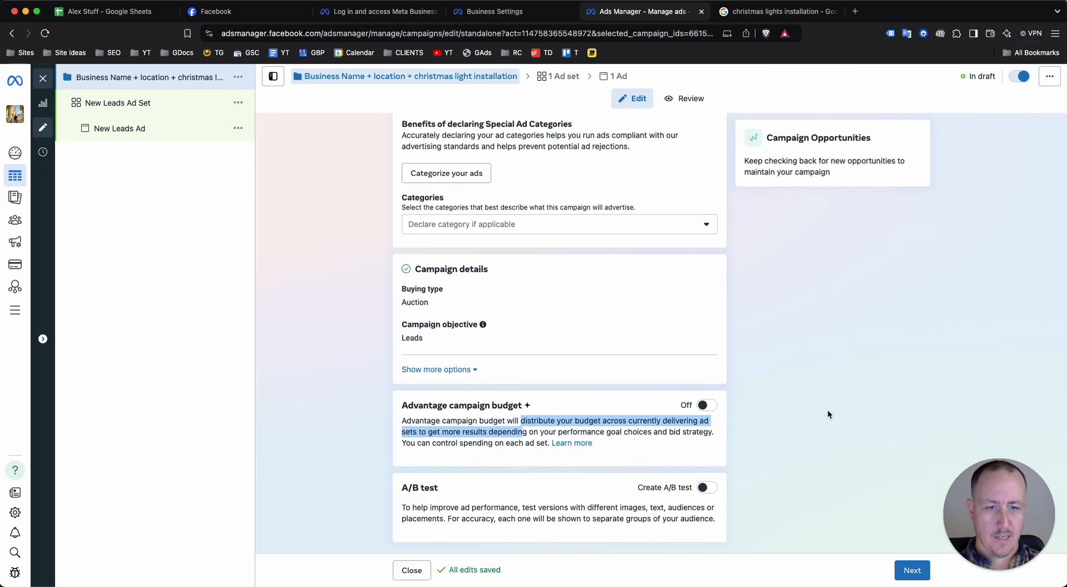
pyautogui.click(827, 415)
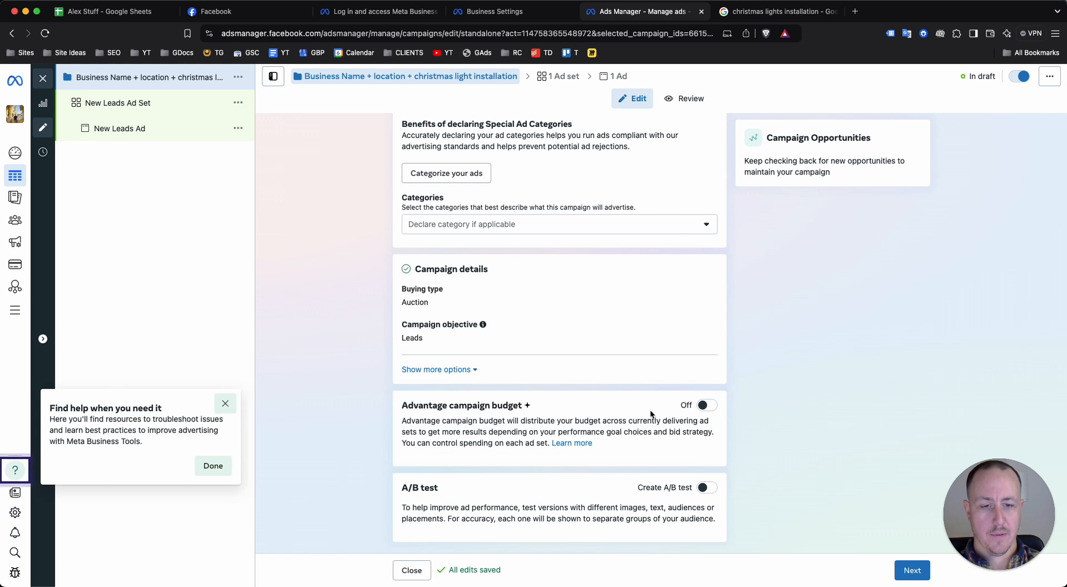
pyautogui.click(236, 410)
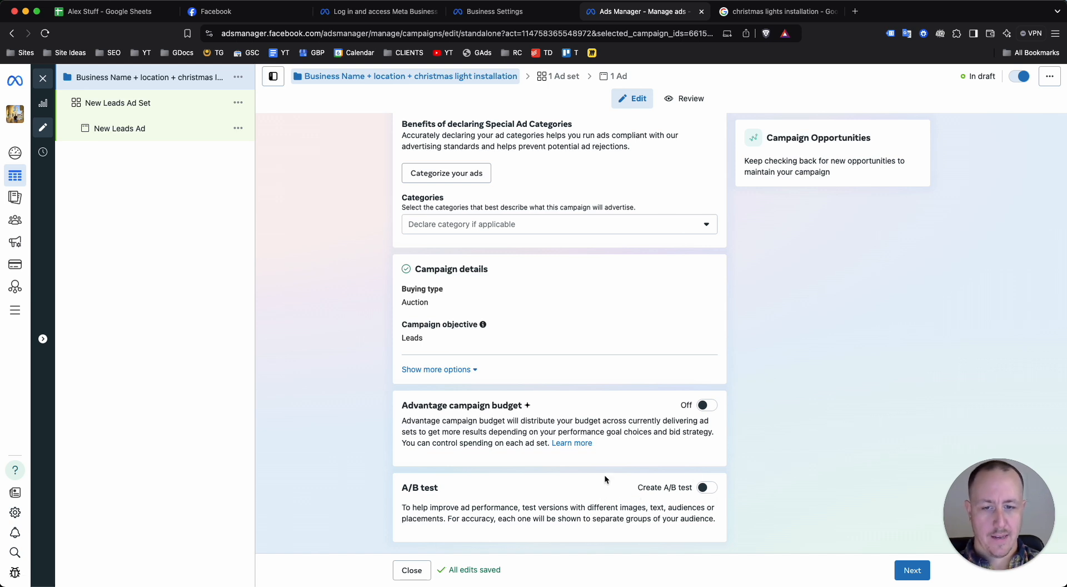
# Try enabling the A/B test for the campaign, review its setup note, and disable it again
pyautogui.click(701, 488)
pyautogui.scroll(-1, 660, 417)
pyautogui.scroll(-1, 660, 417)
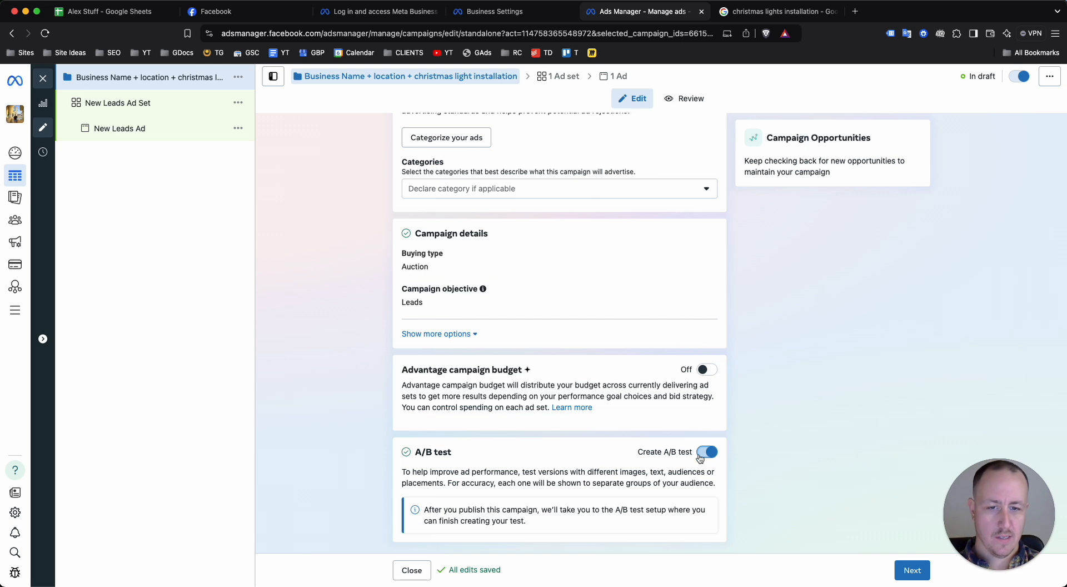
pyautogui.click(704, 451)
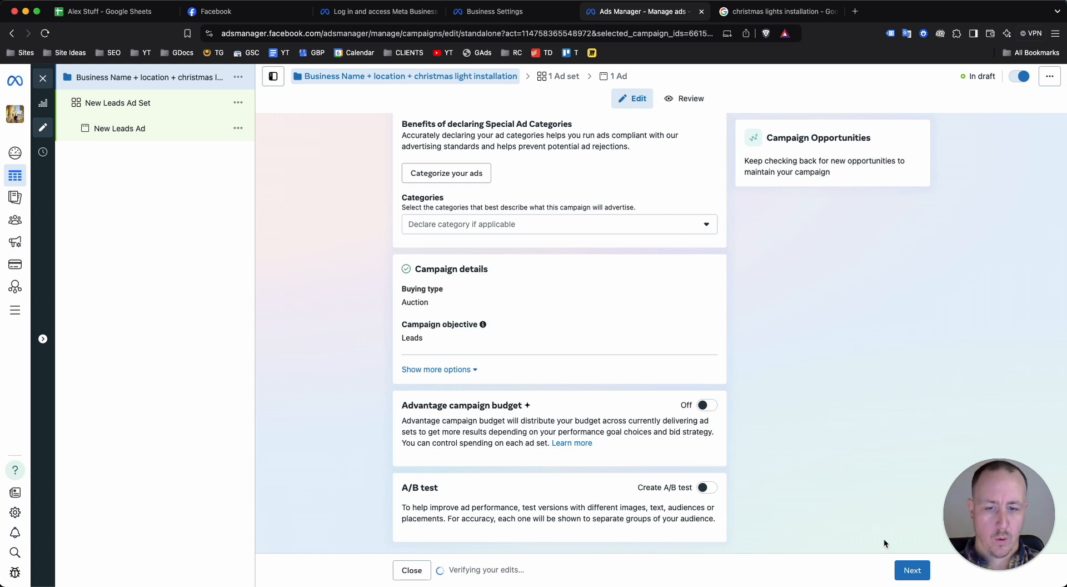
# Continue to the campaign's ad set and name it "Christmas Lights Installation"
pyautogui.click(909, 571)
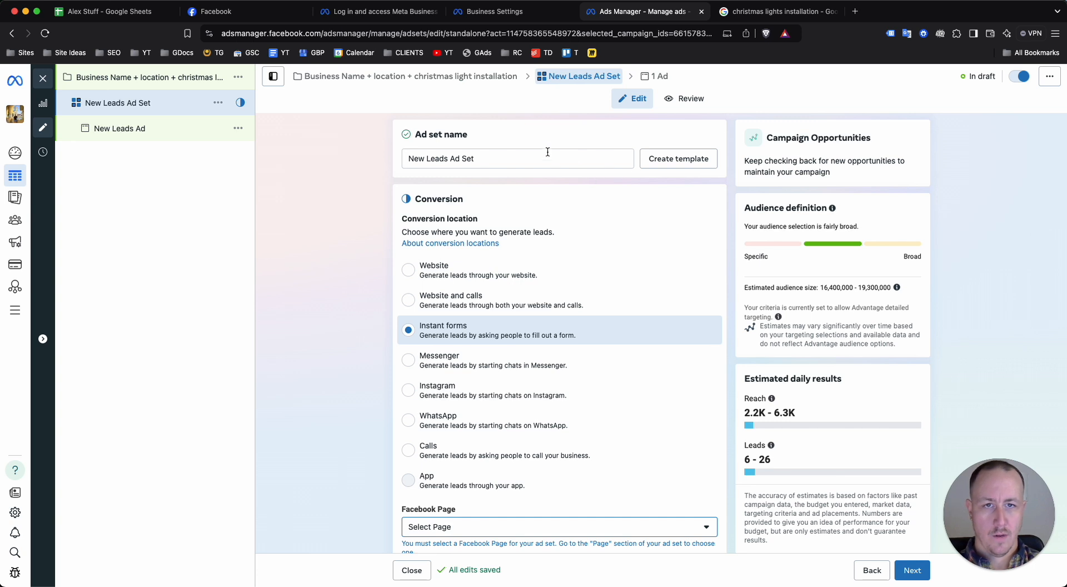
pyautogui.tripleClick(502, 160)
pyautogui.write('Chris')
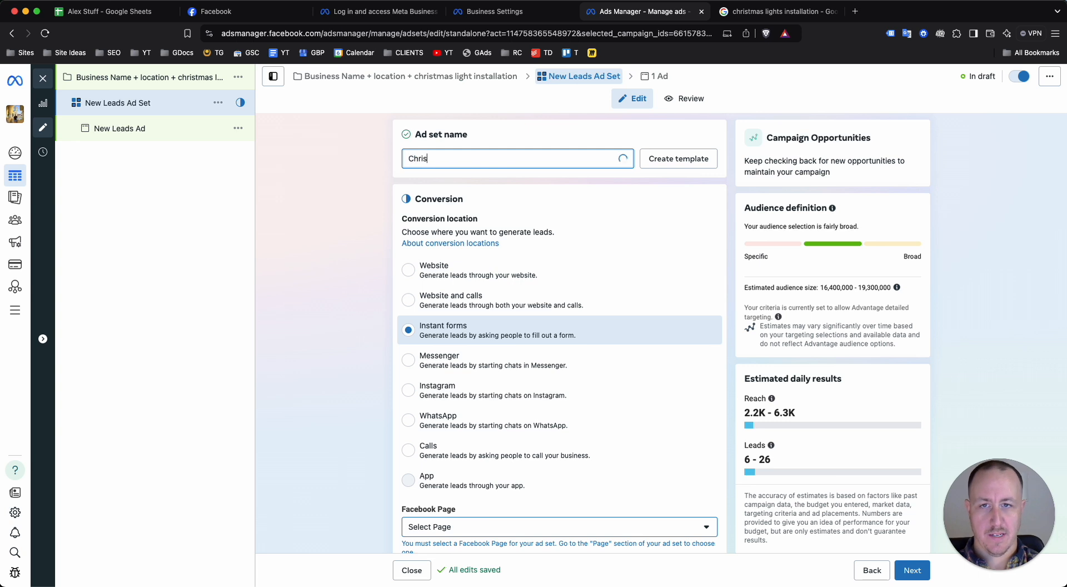
pyautogui.write('tmas Lights Installat')
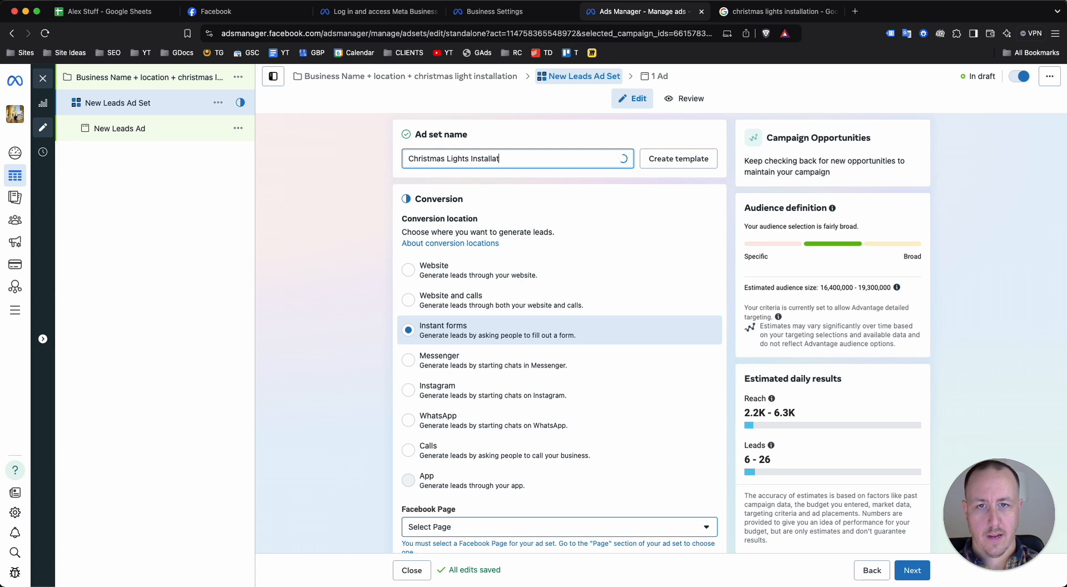
pyautogui.write('oinion')
pyautogui.click(980, 251)
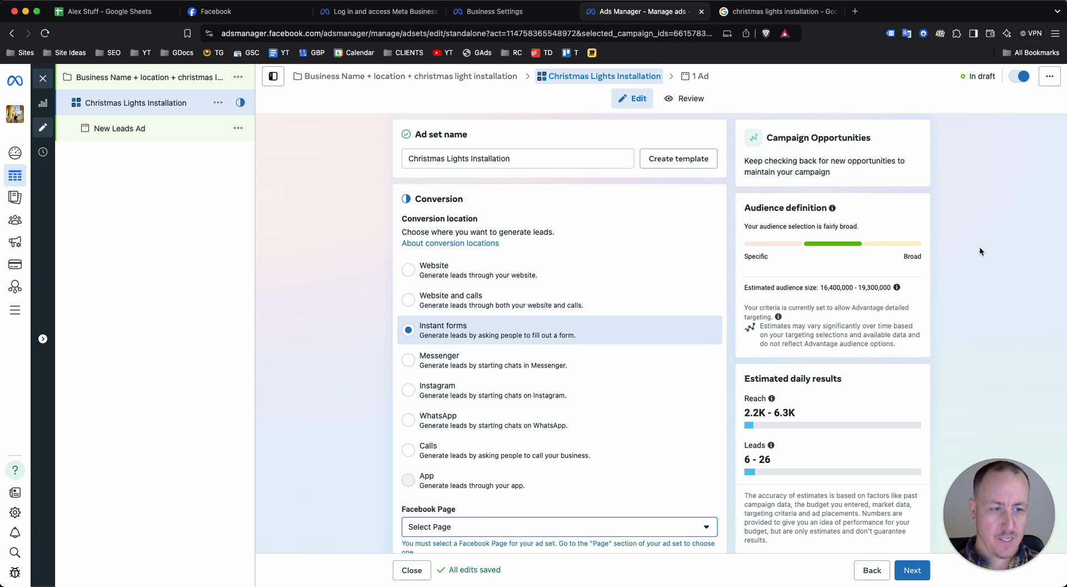
# Try the ad set name "Holiday Lights Installation" and restore it to "Christmas Lights Installation"
pyautogui.doubleClick(426, 158)
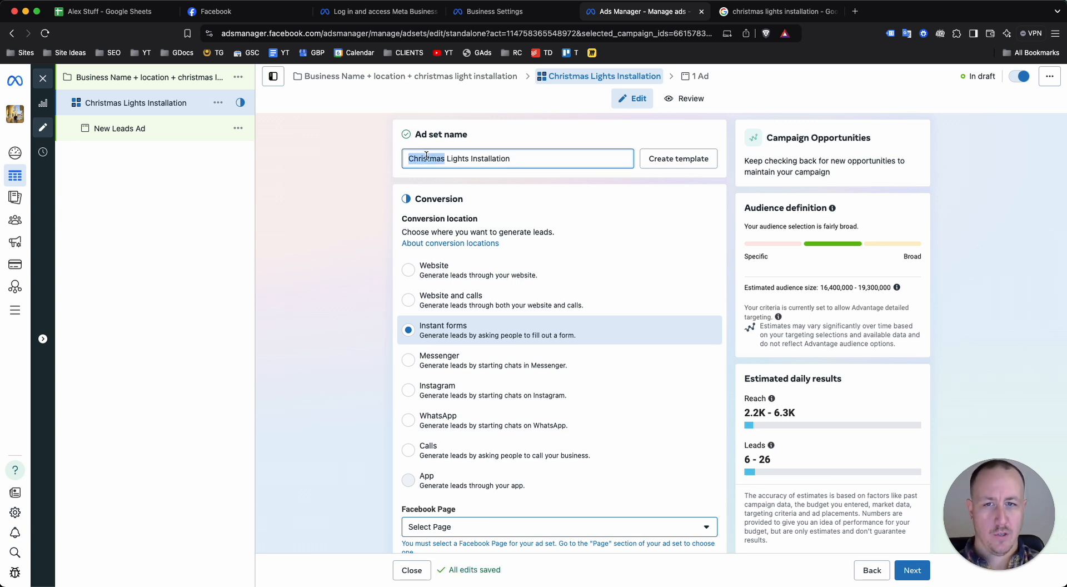
pyautogui.write('Holiday')
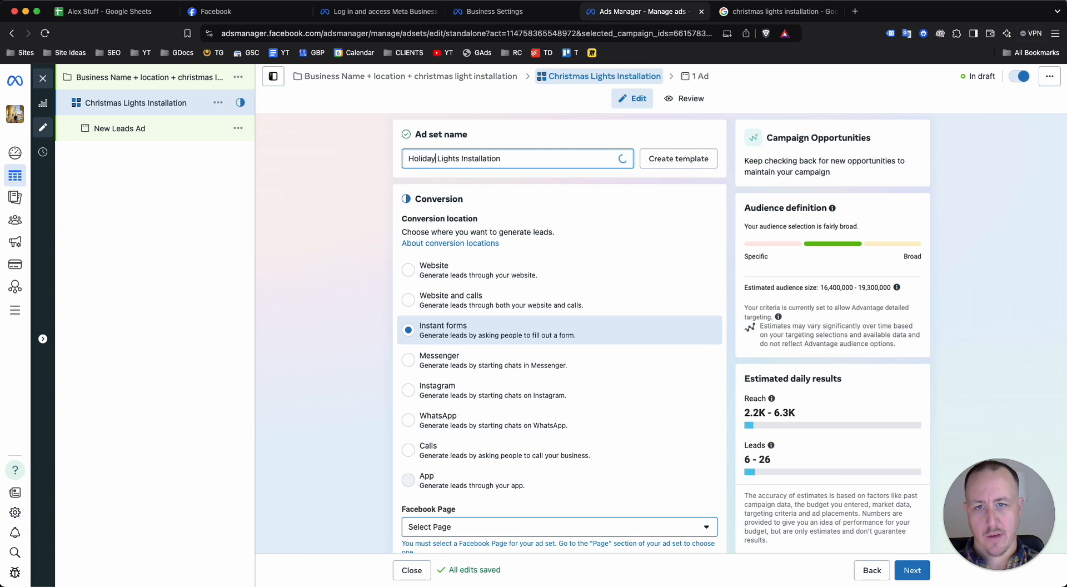
pyautogui.press('super+a')
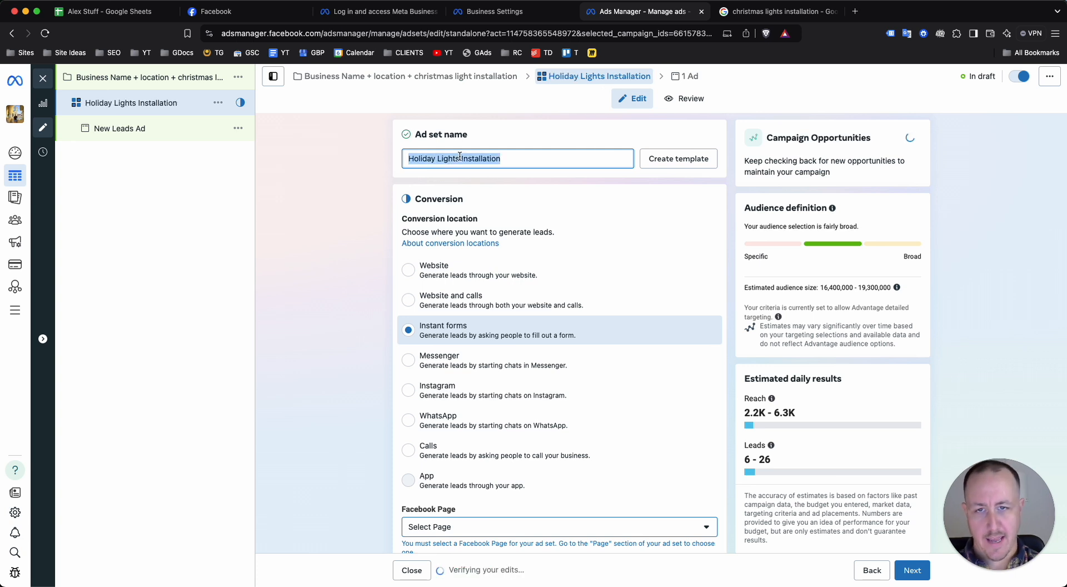
pyautogui.doubleClick(428, 160)
pyautogui.write('Christmas')
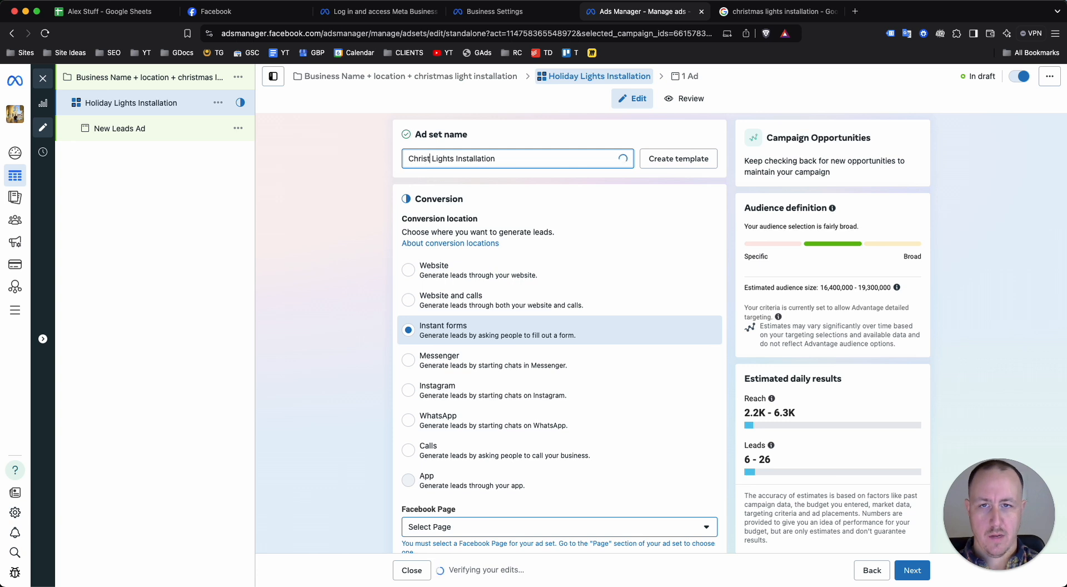
pyautogui.click(978, 289)
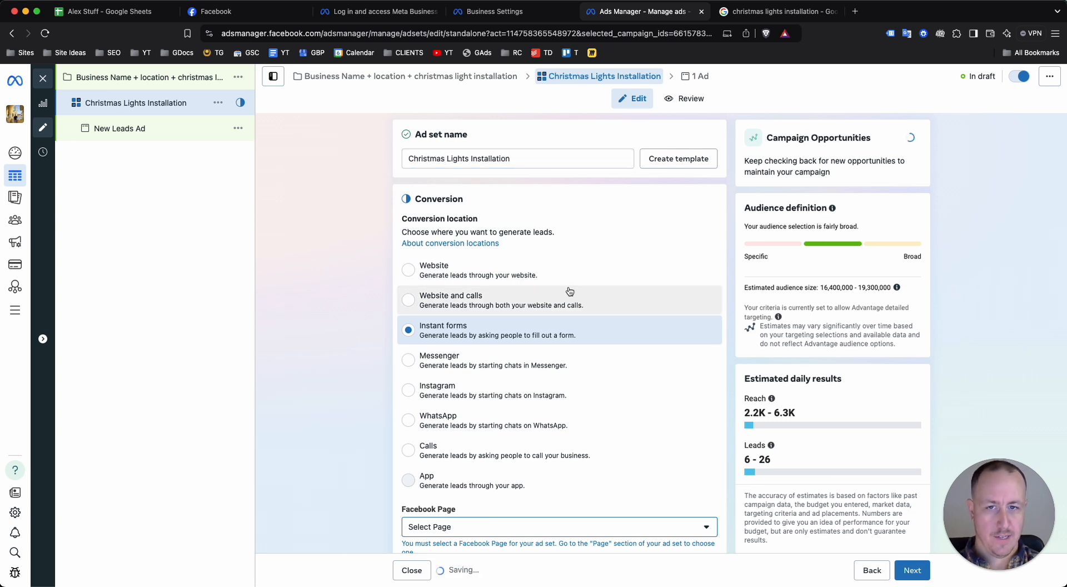
# Review the lead conversion locations and check which Facebook Pages can be selected for the ad set
pyautogui.scroll(-2, 464, 365)
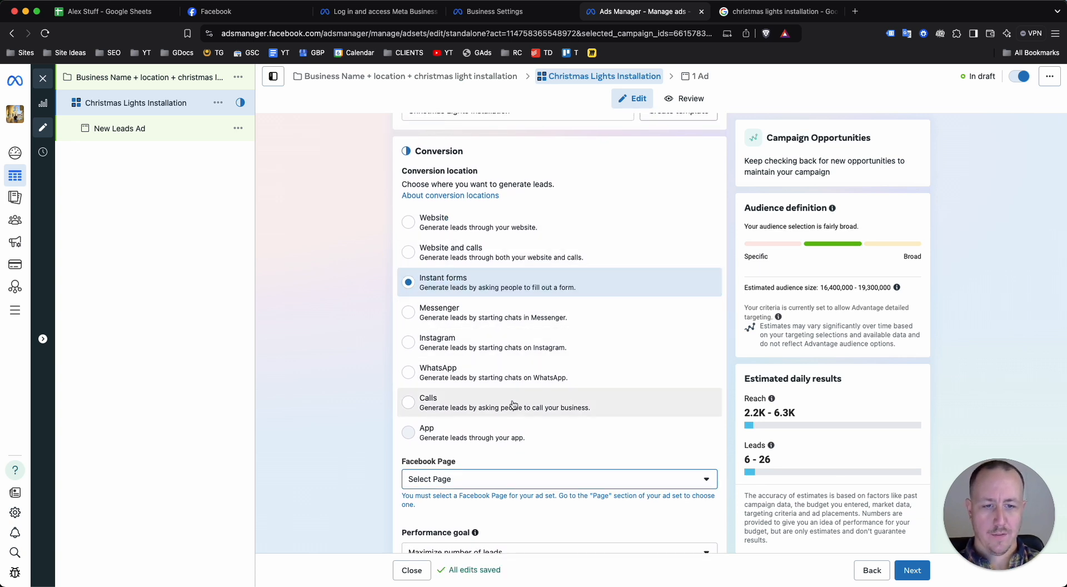
pyautogui.click(509, 479)
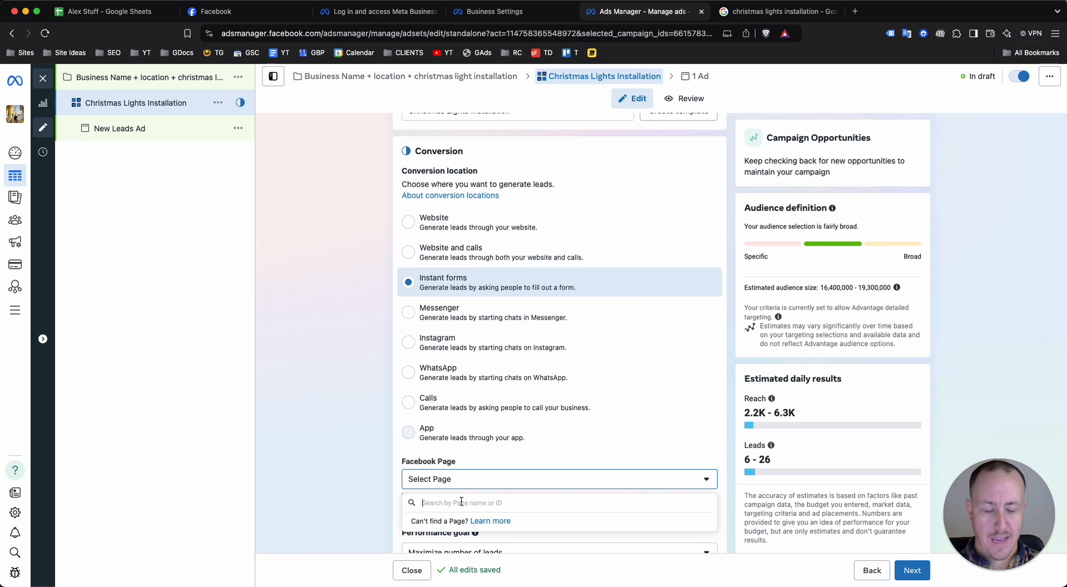
pyautogui.click(367, 445)
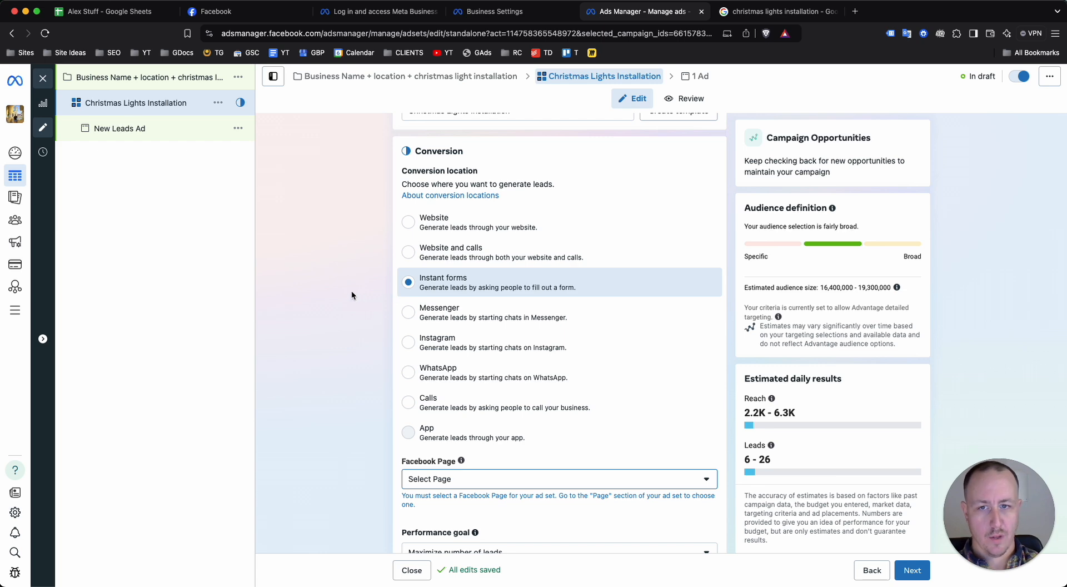
# Examine the available performance goal options for the ad set without changing the selected goal
pyautogui.scroll(-5, 483, 308)
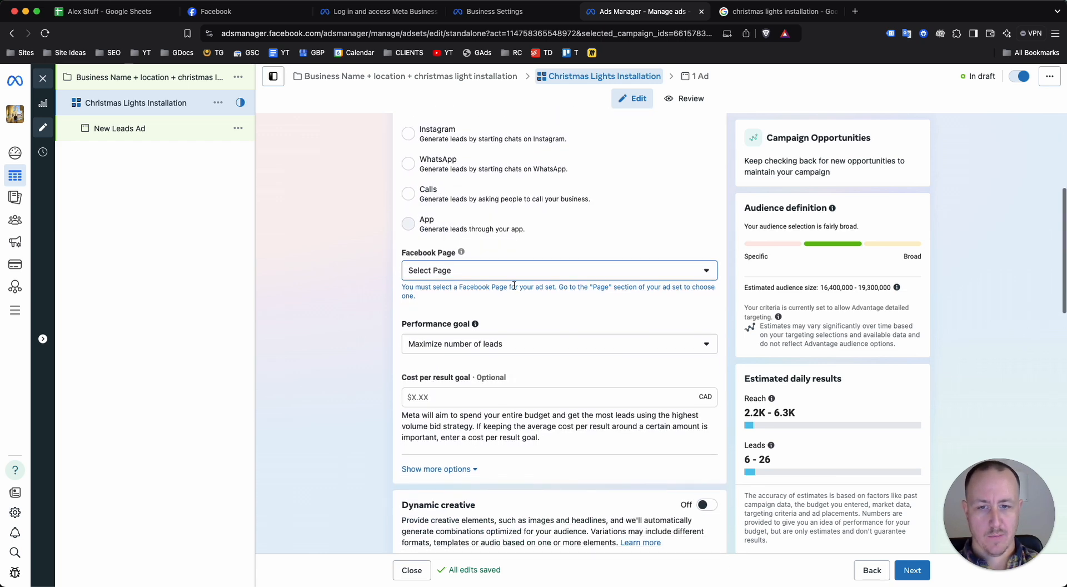
pyautogui.scroll(-1, 528, 283)
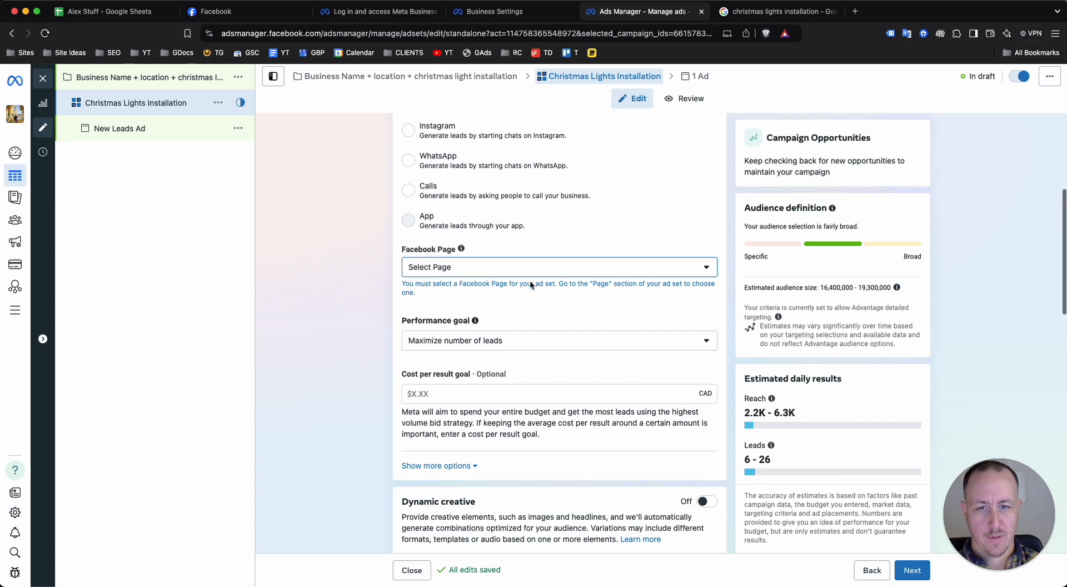
pyautogui.scroll(-2, 529, 284)
pyautogui.click(459, 266)
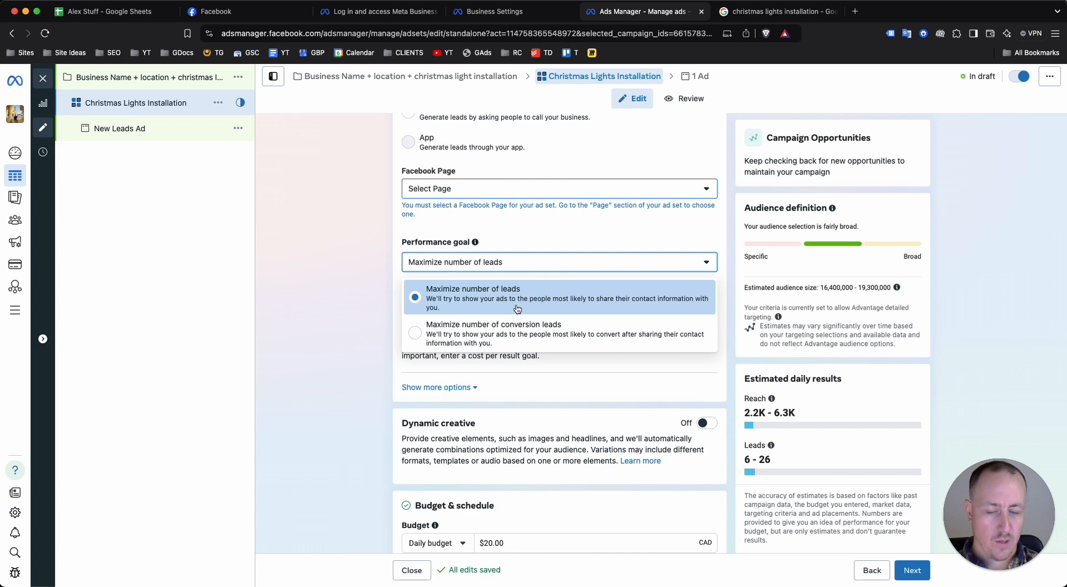
pyautogui.click(362, 270)
pyautogui.click(463, 269)
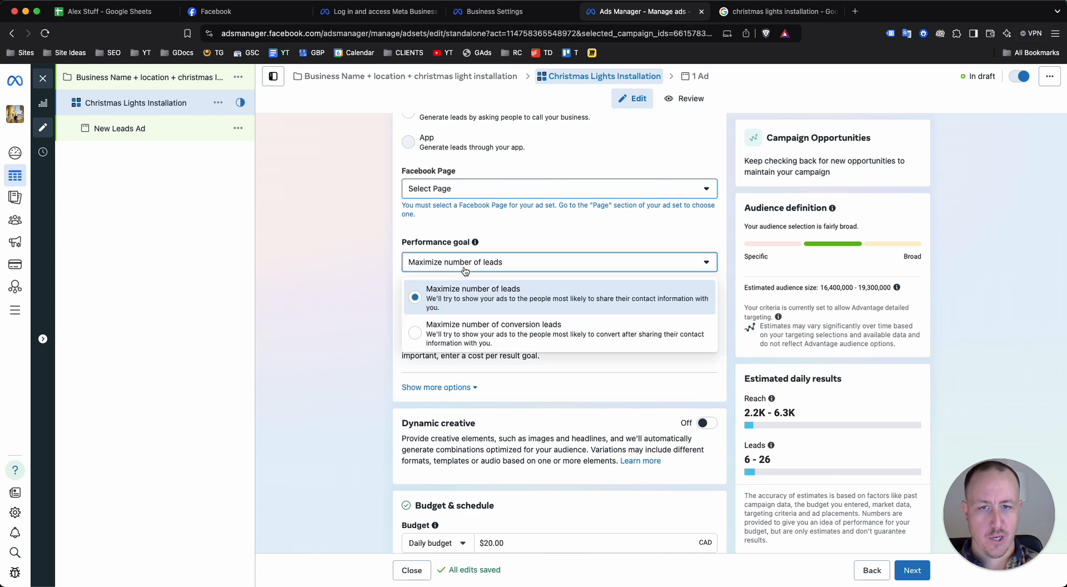
pyautogui.click(355, 327)
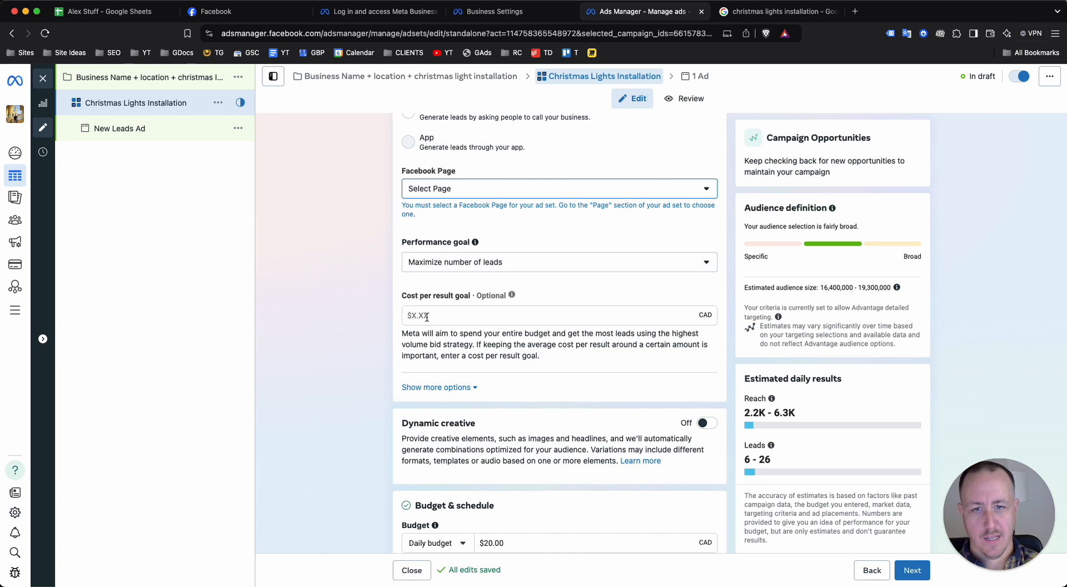
# Review the optional cost per result goal, then expand and collapse the additional conversion options
pyautogui.scroll(-1, 495, 266)
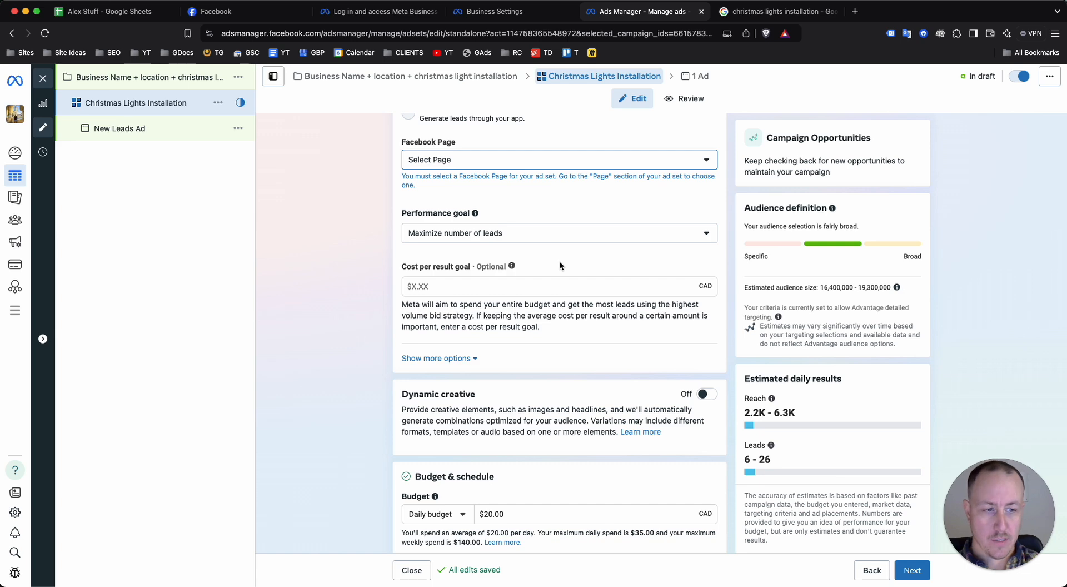
pyautogui.moveTo(510, 269)
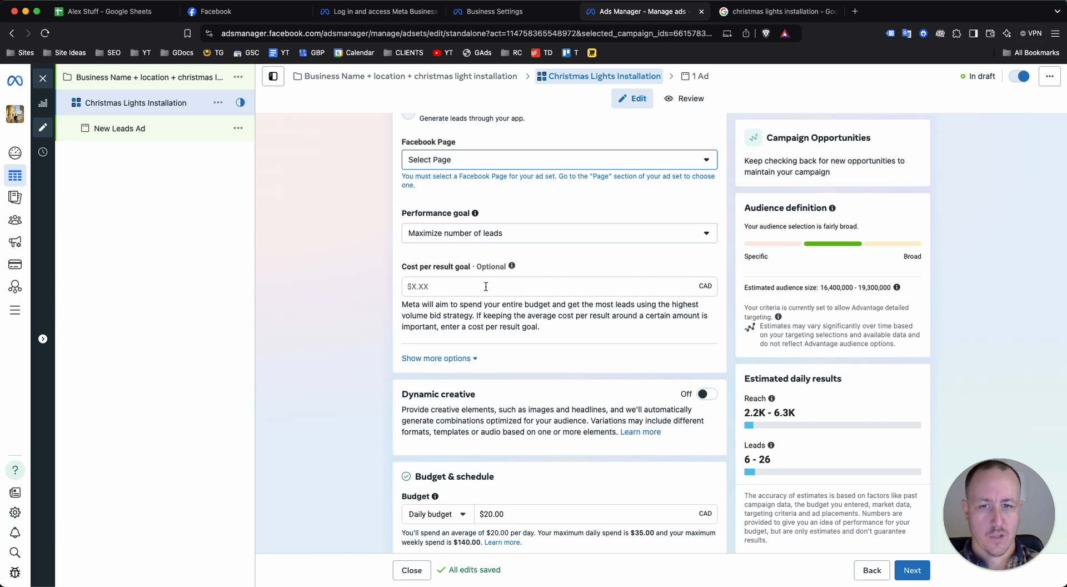
pyautogui.click(463, 358)
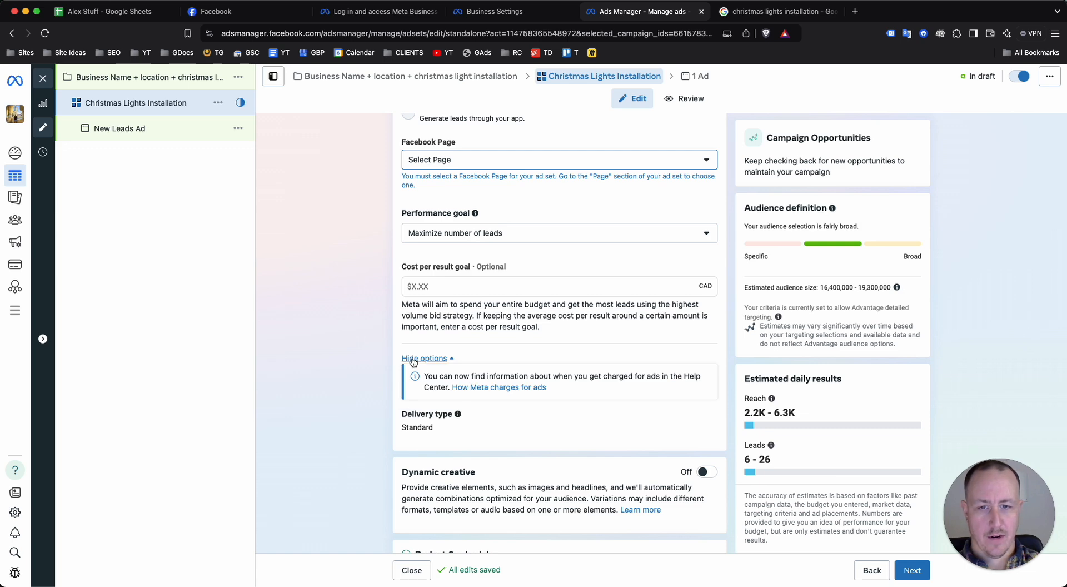
pyautogui.click(449, 362)
# Review the dynamic creative and budget and schedule sections, and browse the start date calendar for November and December 2024
pyautogui.scroll(-3, 355, 329)
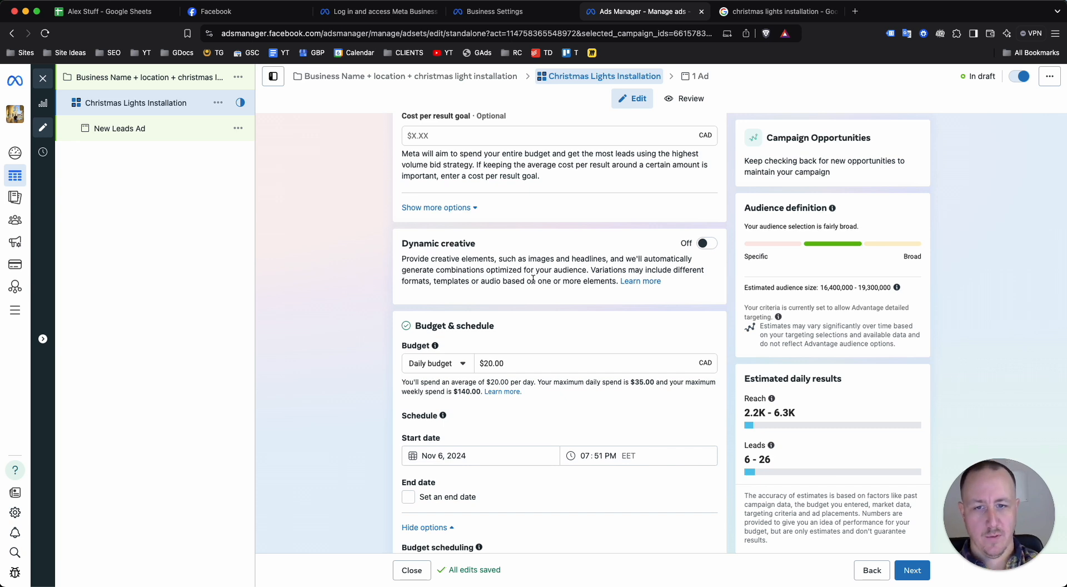
pyautogui.scroll(-3, 439, 262)
pyautogui.scroll(2, 603, 246)
pyautogui.scroll(-2, 536, 255)
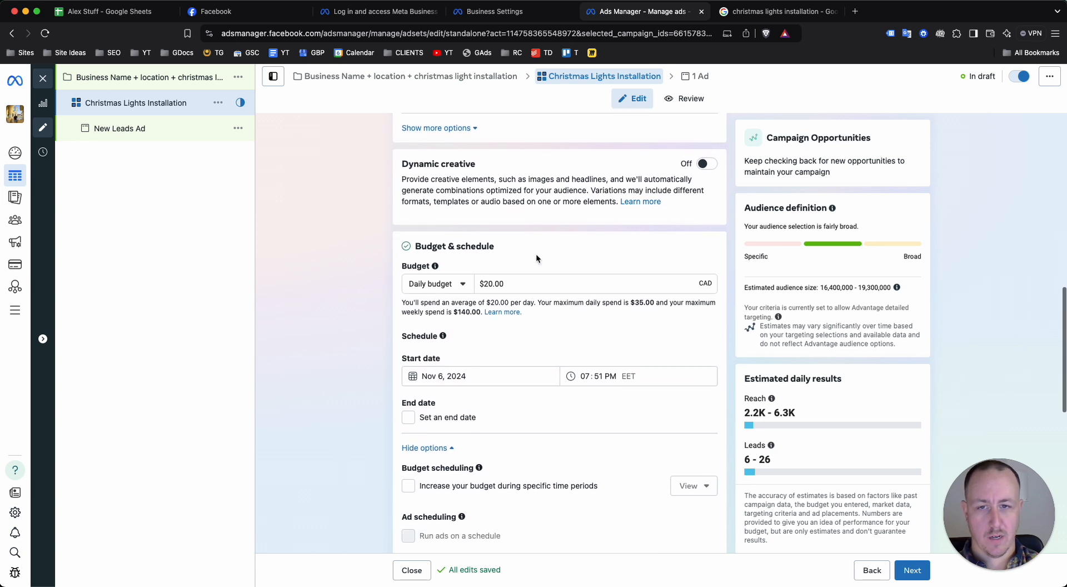
pyautogui.scroll(-1, 529, 251)
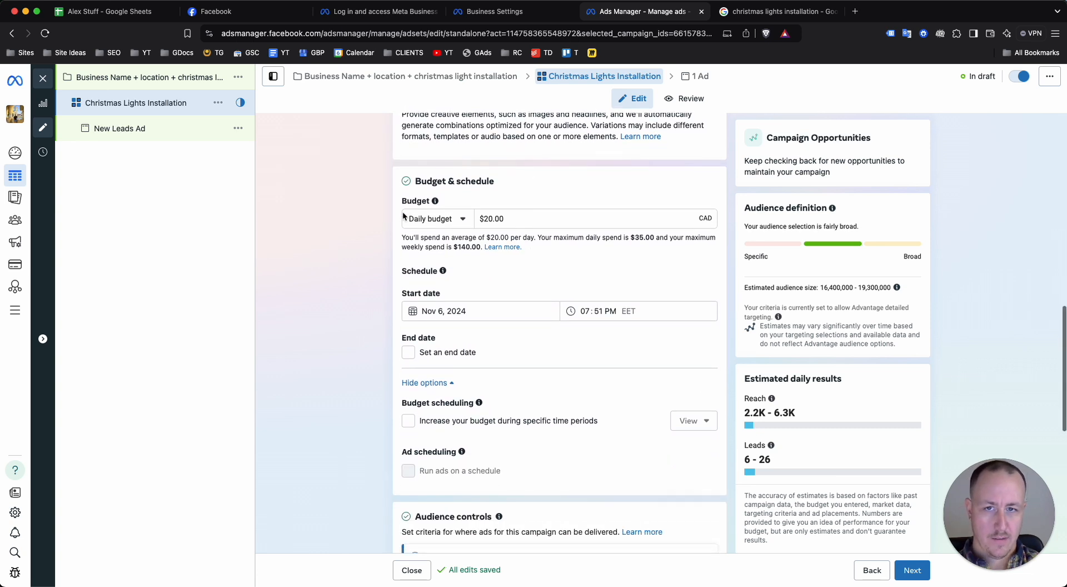
pyautogui.click(440, 311)
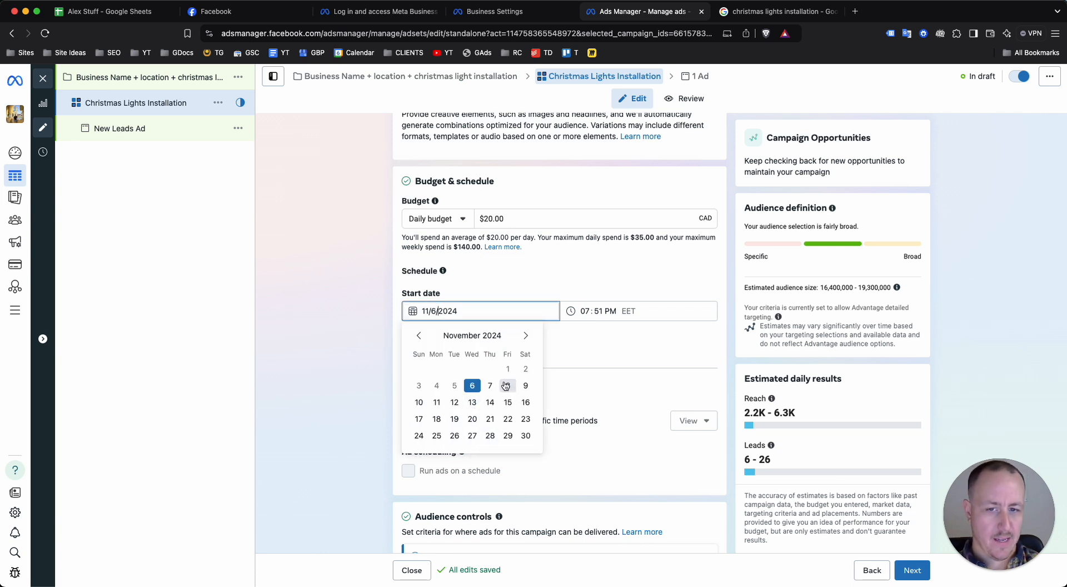
pyautogui.click(375, 338)
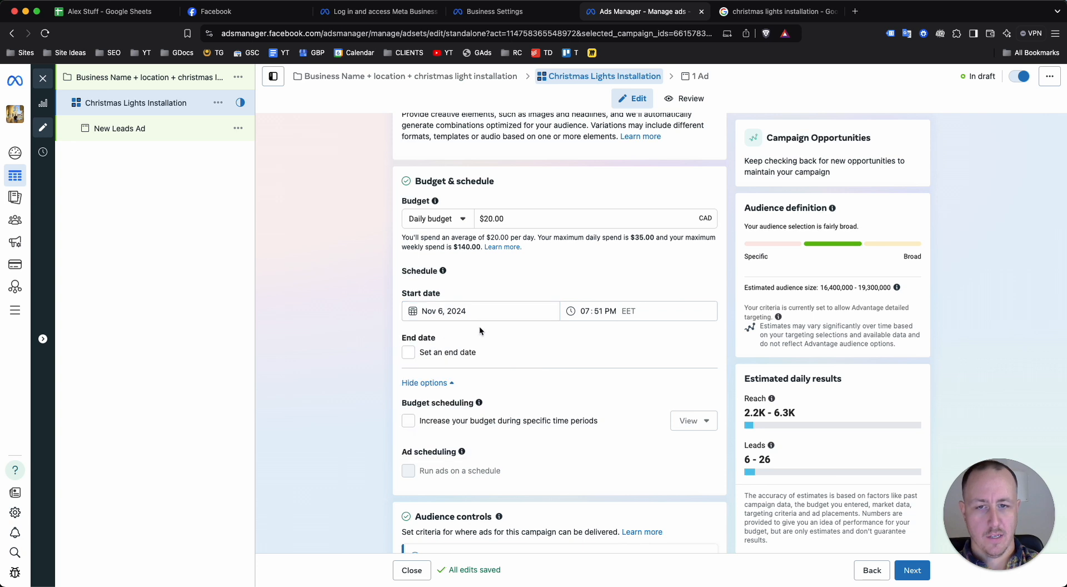
pyautogui.click(479, 312)
pyautogui.click(525, 335)
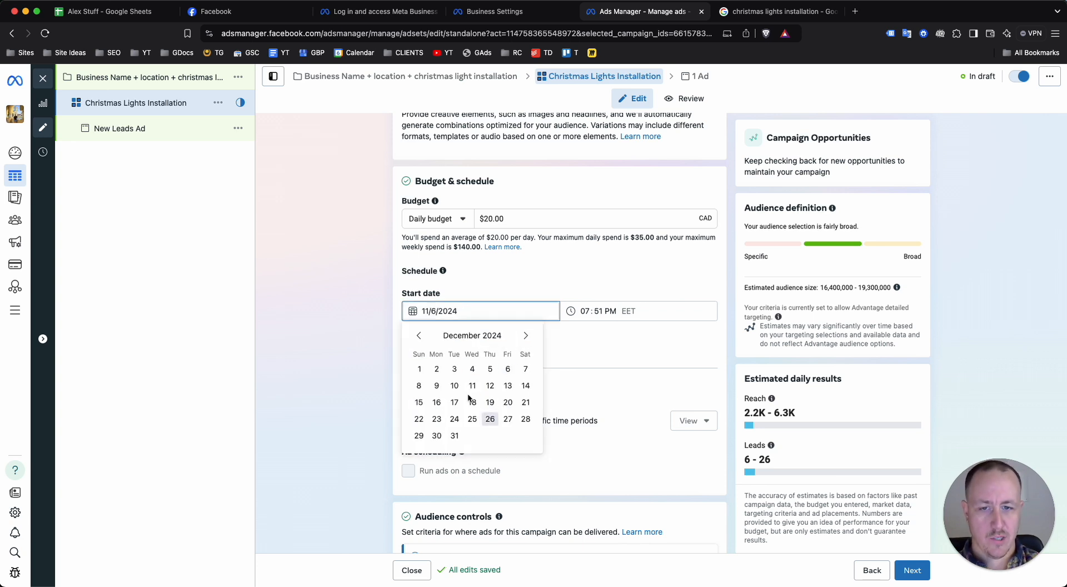
pyautogui.click(418, 335)
pyautogui.click(371, 368)
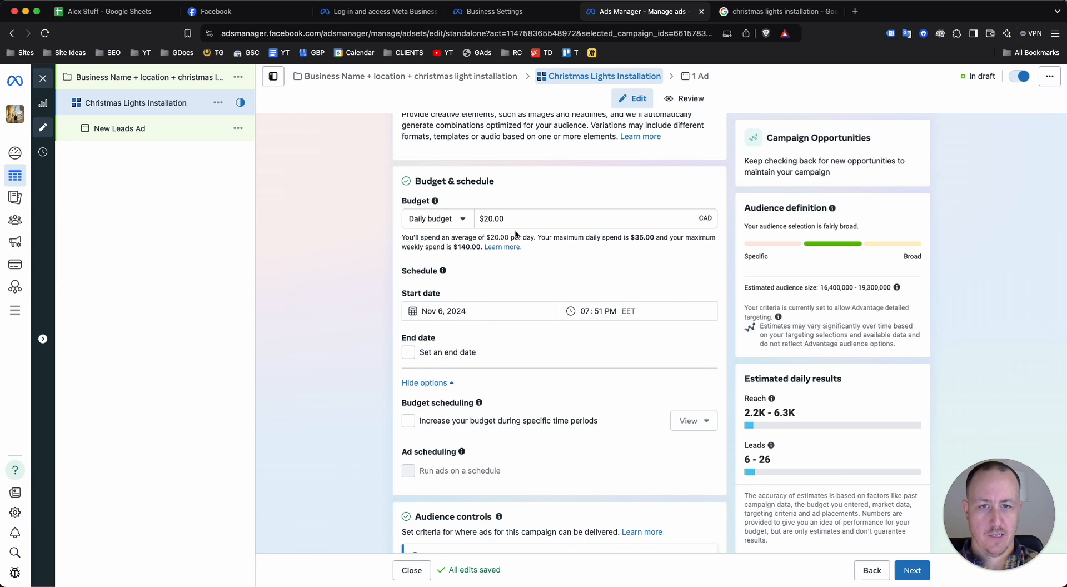
# Check the daily and lifetime budget choices without changing the ad set's budget type
pyautogui.click(482, 219)
pyautogui.click(446, 222)
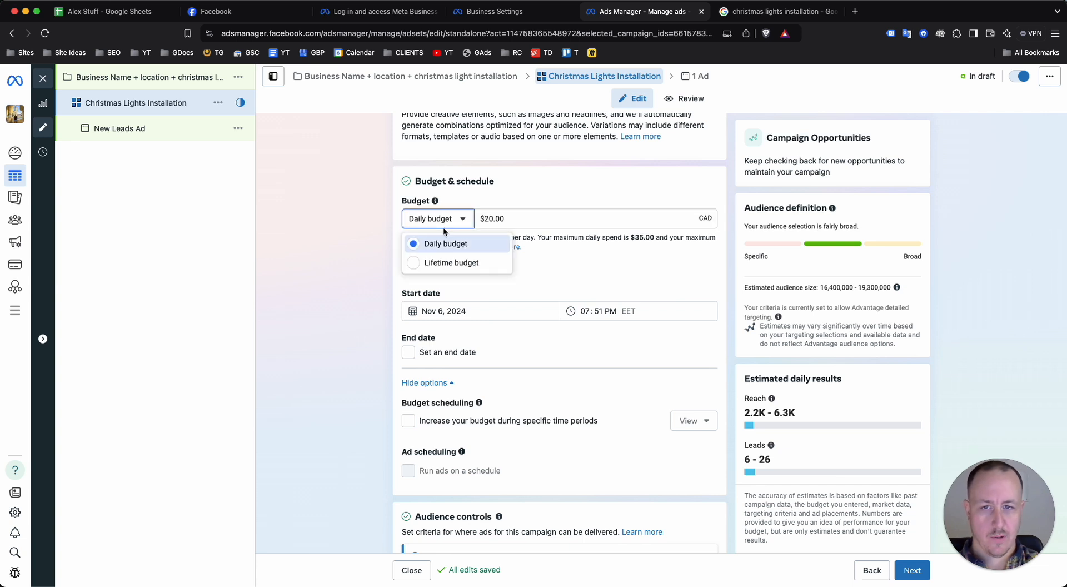
pyautogui.click(361, 221)
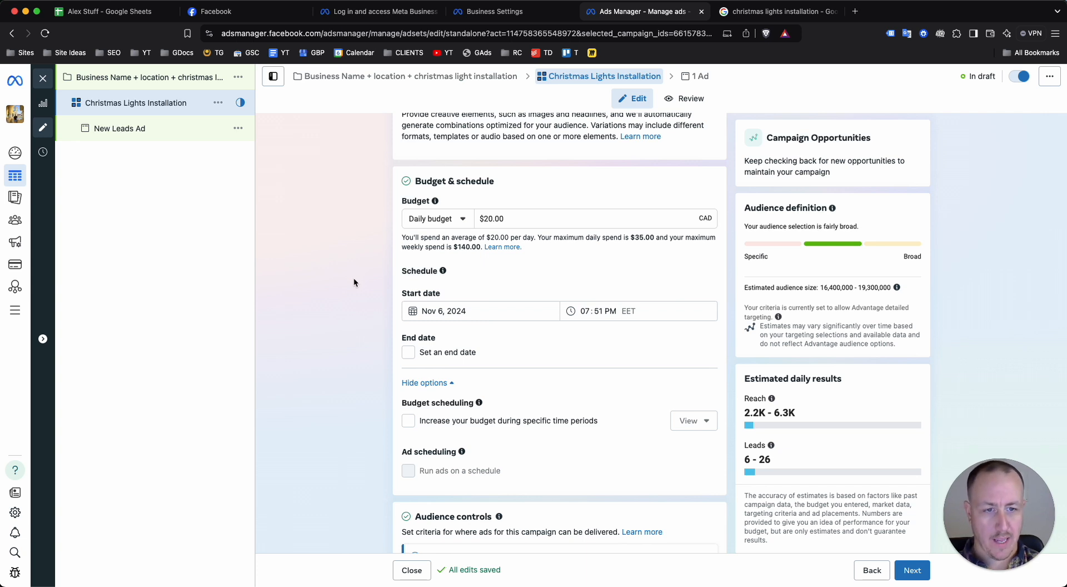
# Enable budget increases during specific time periods, review the high-demand period settings, and dismiss the budget scheduling tip
pyautogui.scroll(-3, 378, 292)
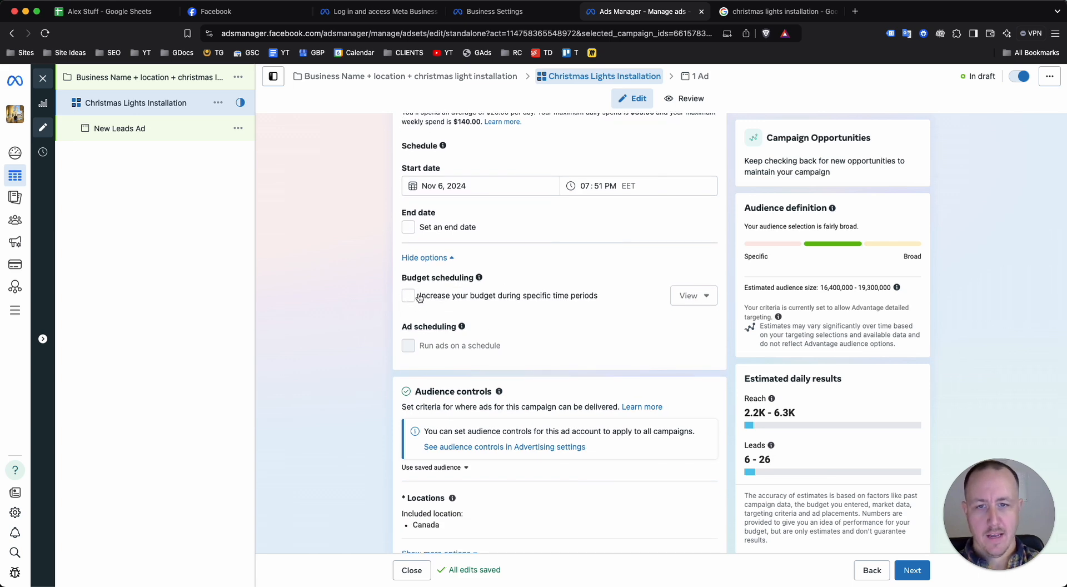
pyautogui.click(408, 295)
pyautogui.scroll(-1, 495, 441)
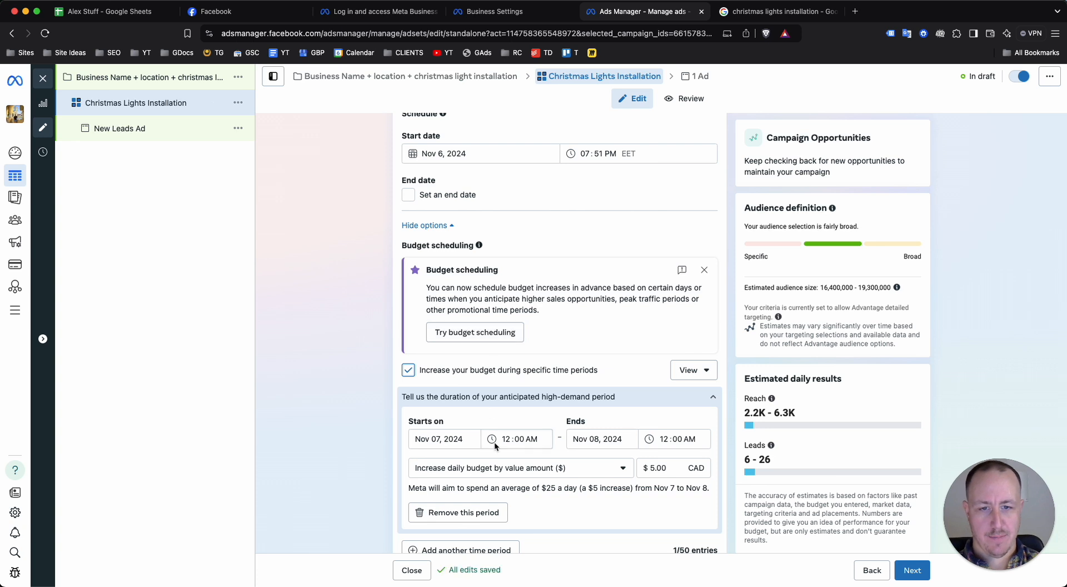
pyautogui.scroll(-1, 494, 441)
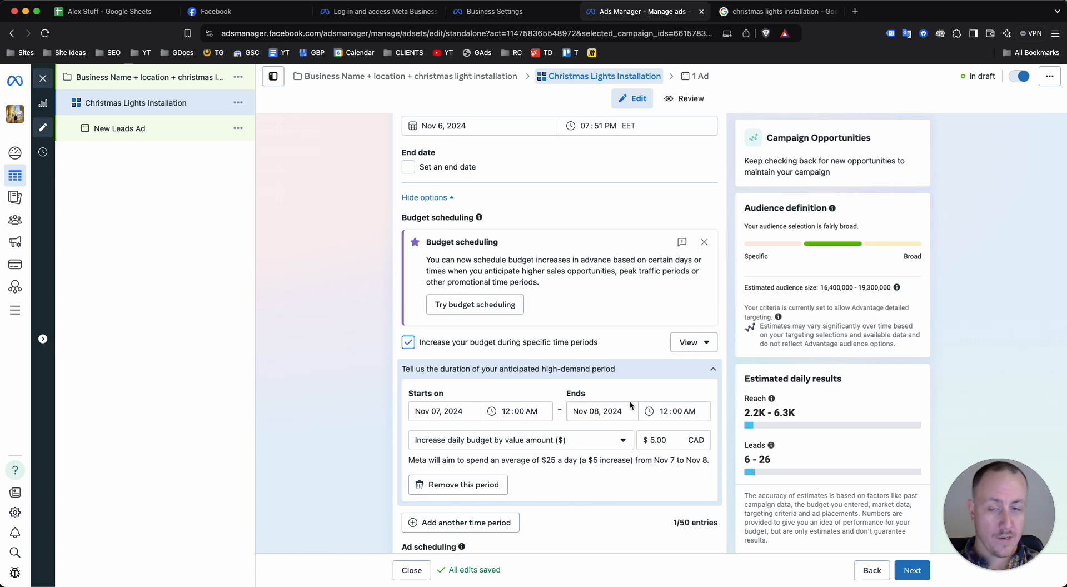
pyautogui.scroll(-5, 590, 354)
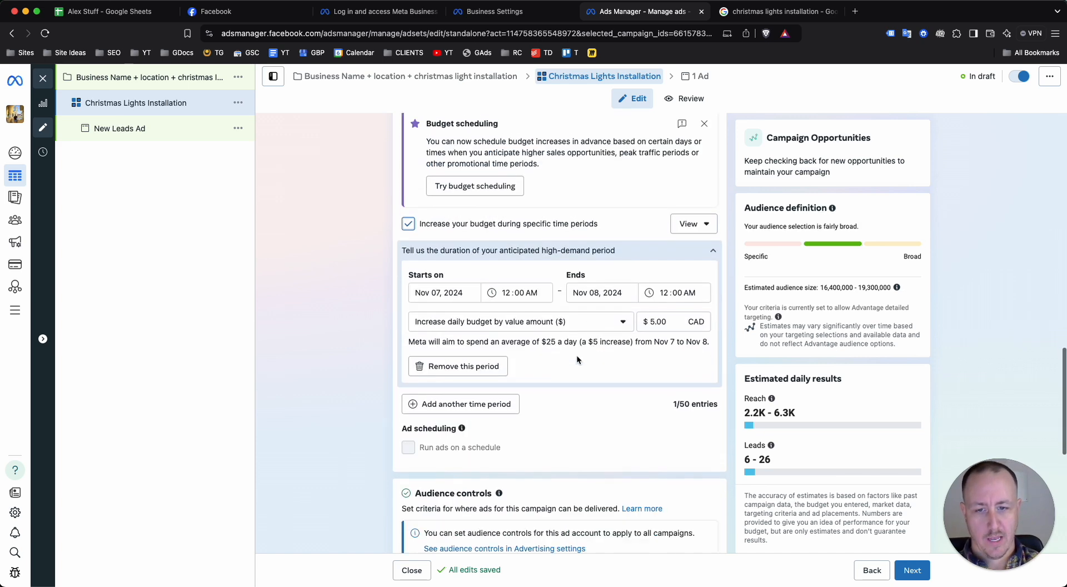
pyautogui.scroll(6, 602, 346)
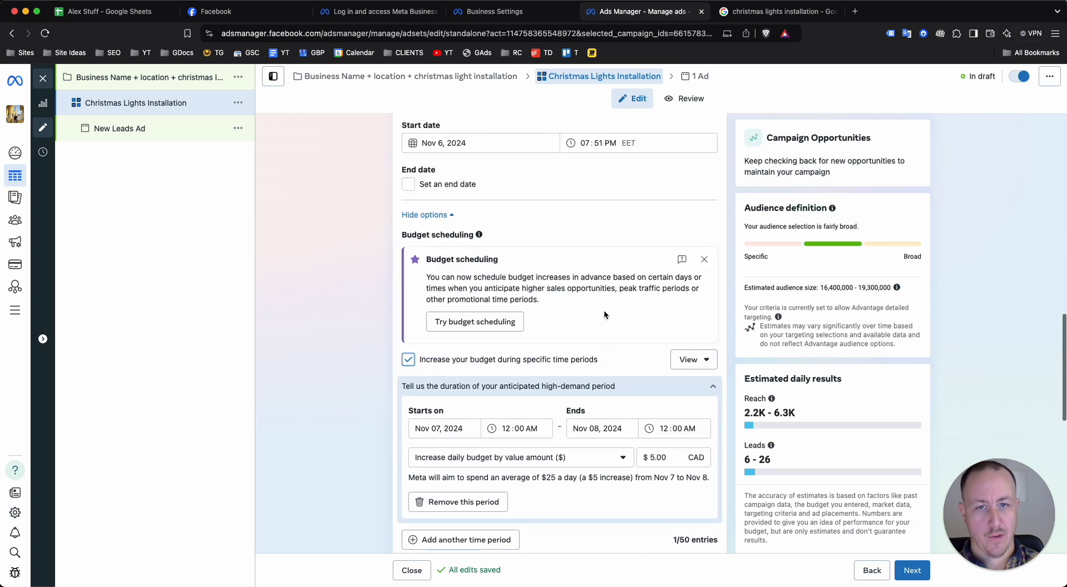
pyautogui.click(704, 259)
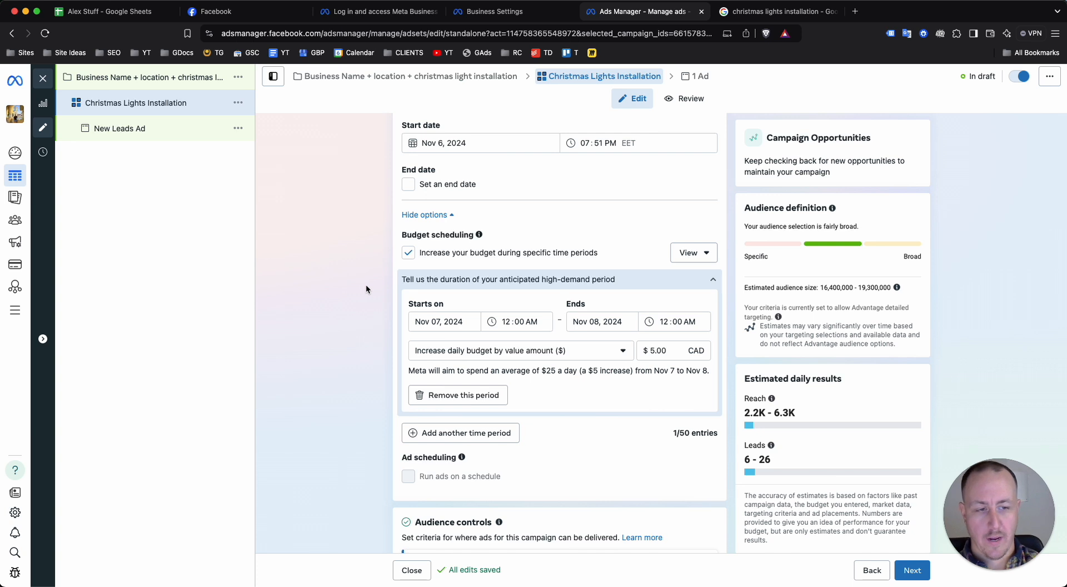
# Review the audience controls and Advantage+ audience sections, and expand the additional audience control options
pyautogui.scroll(-2, 361, 301)
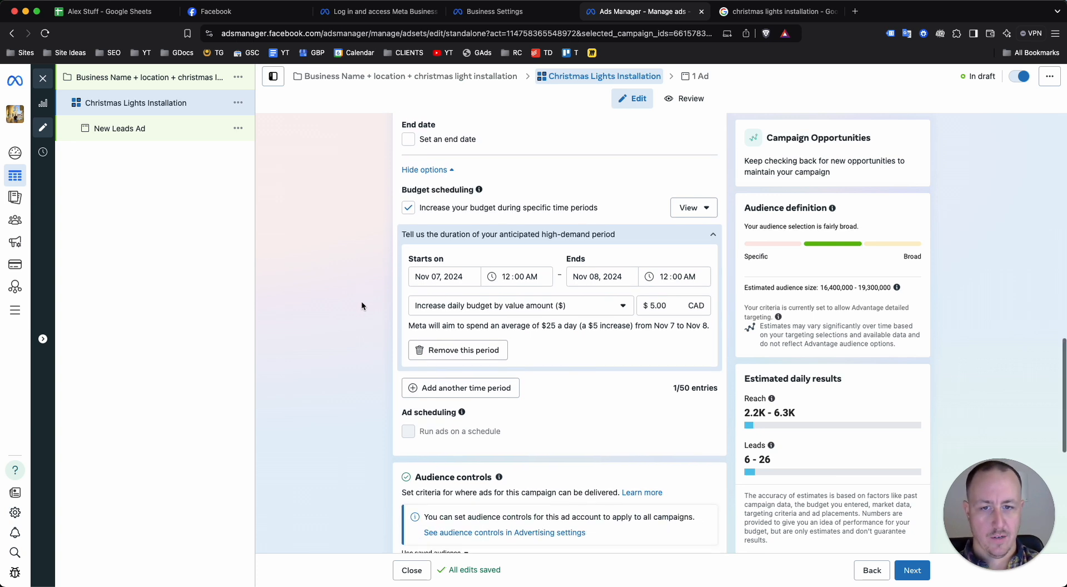
pyautogui.scroll(-5, 360, 301)
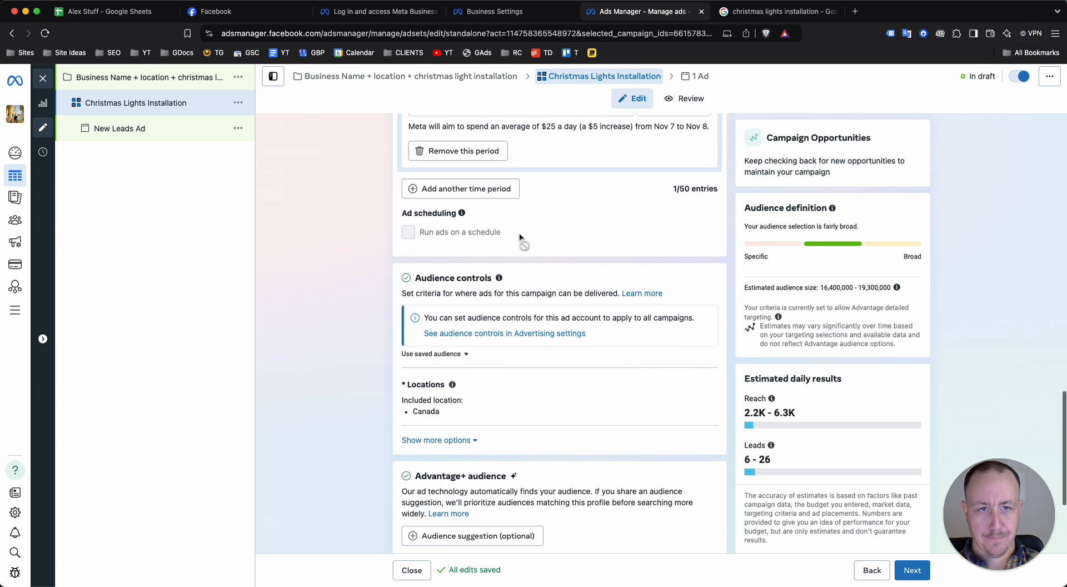
pyautogui.scroll(-3, 432, 239)
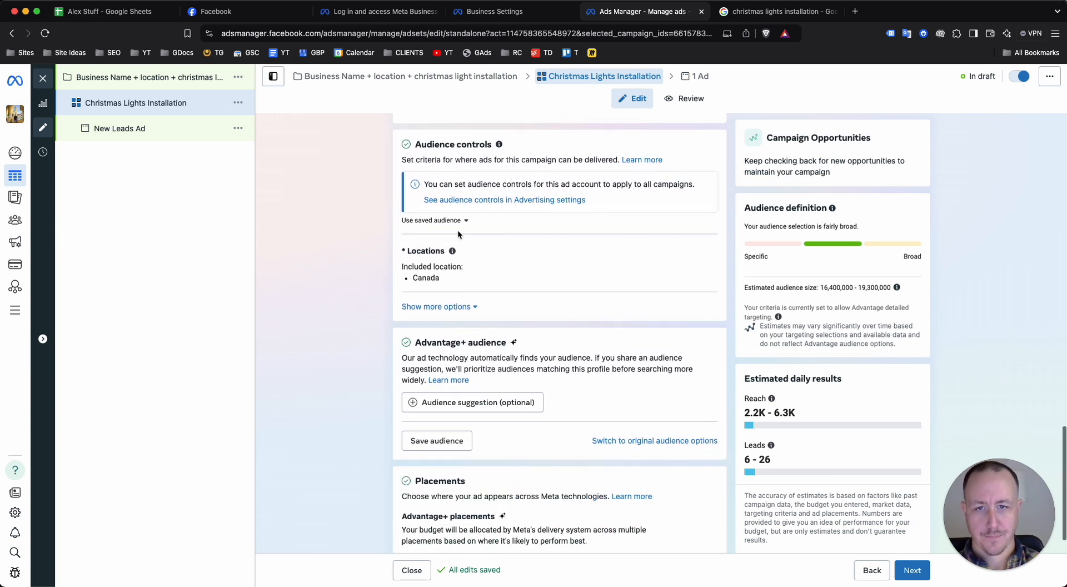
pyautogui.scroll(-1, 480, 209)
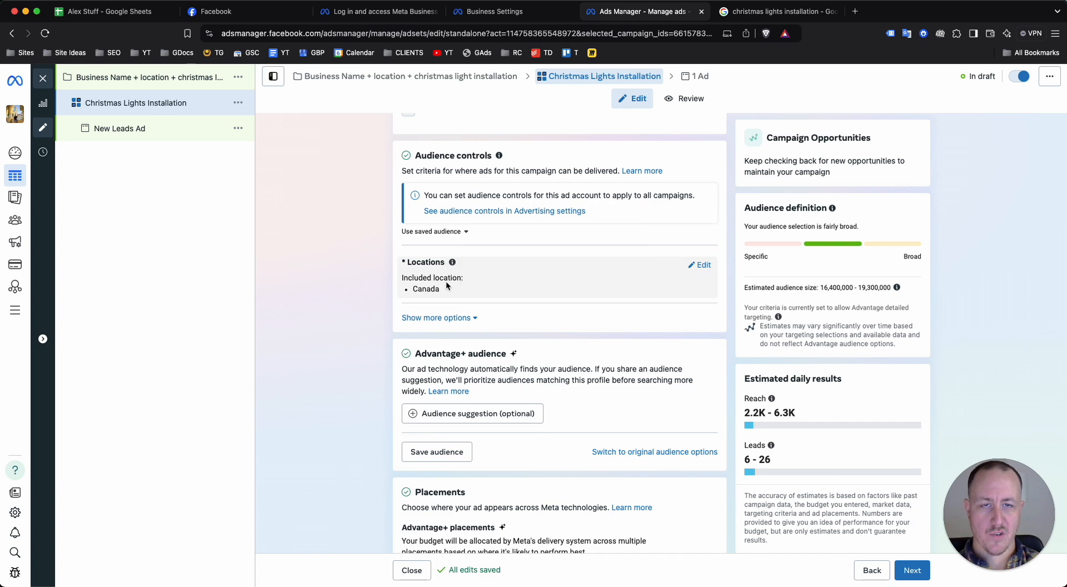
pyautogui.click(438, 317)
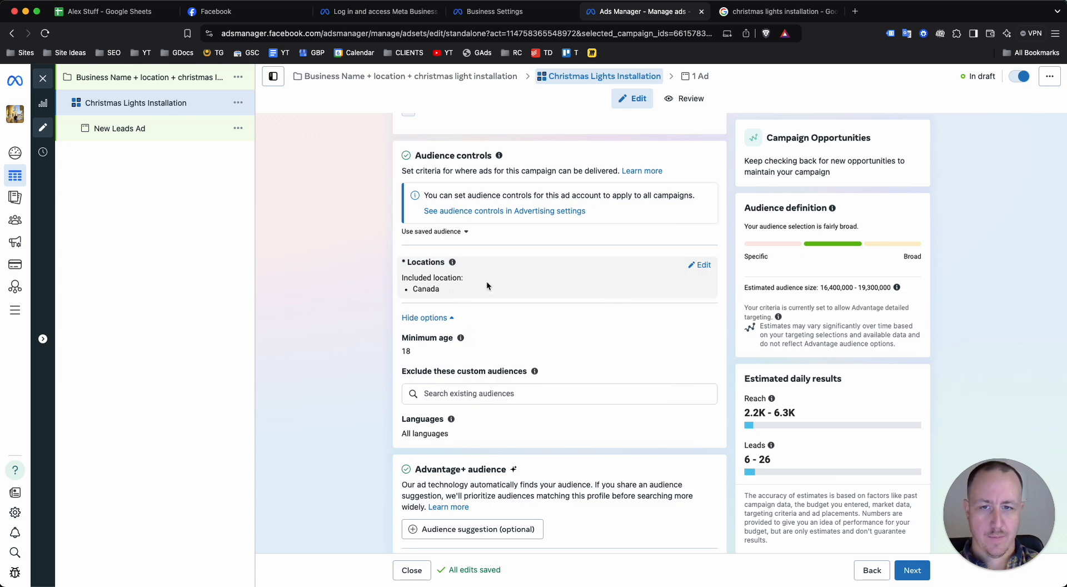
# Replace Canada with the city of Phoenix, Arizona, United States as the ad set's included location
pyautogui.click(699, 265)
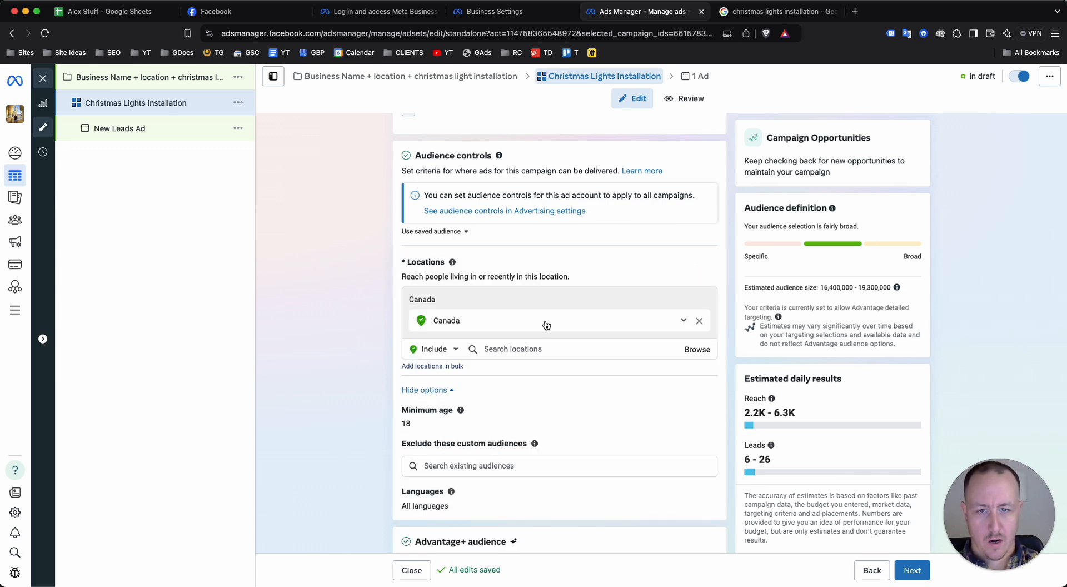
pyautogui.click(699, 322)
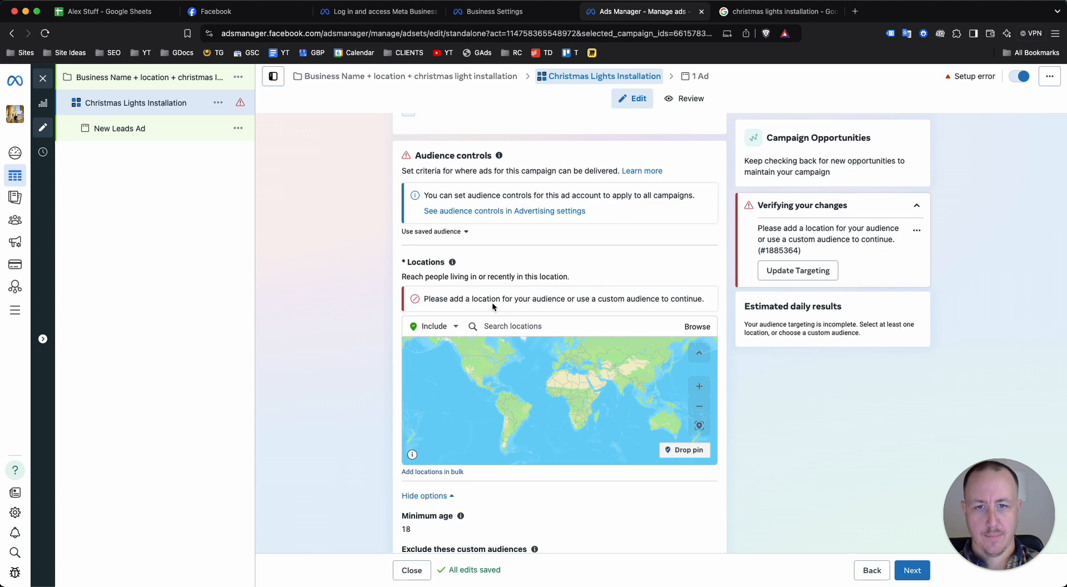
pyautogui.click(487, 322)
pyautogui.write('Phoenix')
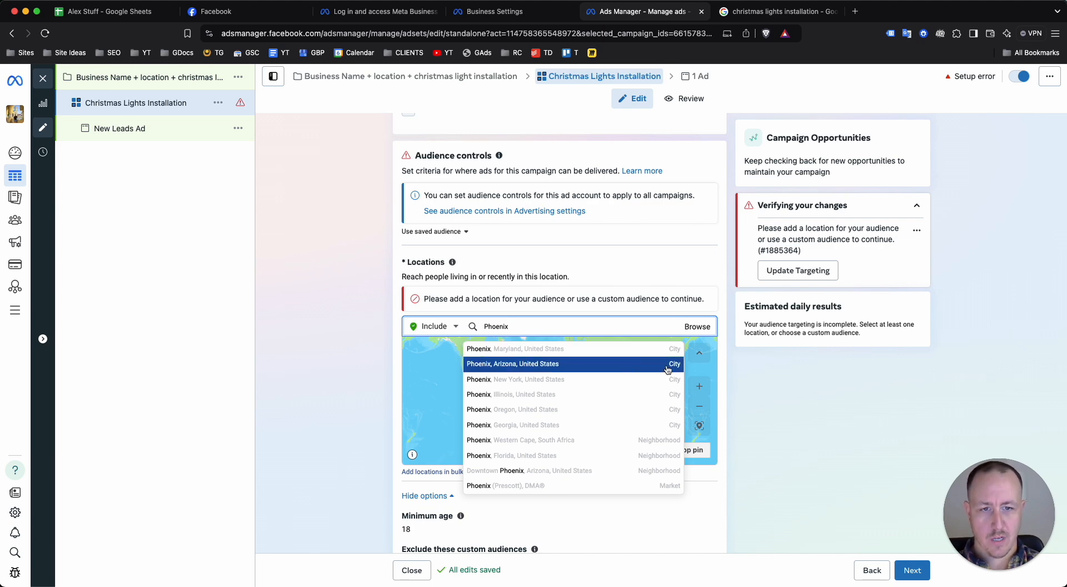
pyautogui.click(647, 370)
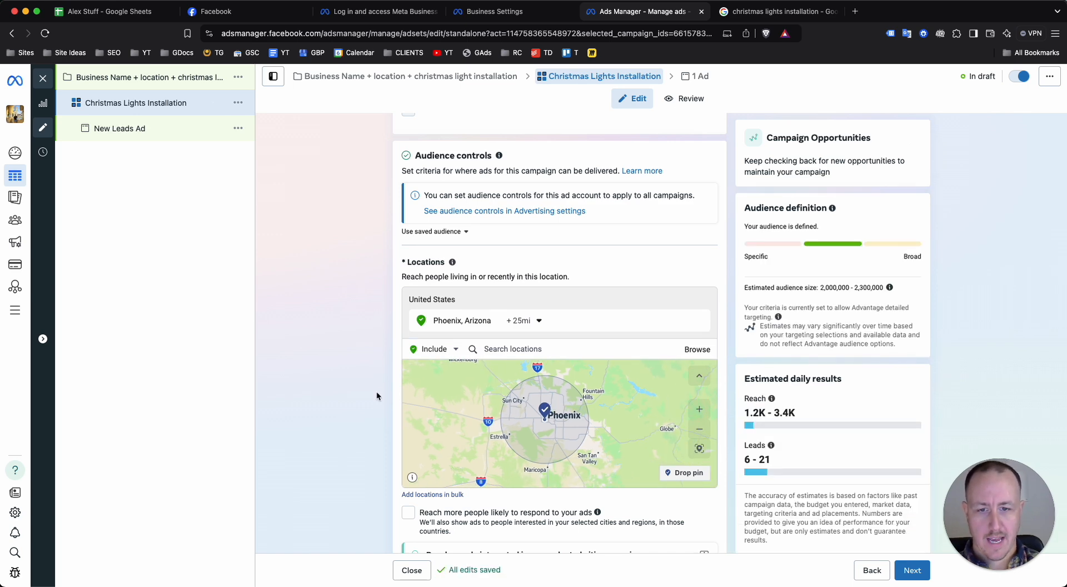
# Set the radius around the included location Phoenix, Arizona to 10 miles
pyautogui.scroll(-3, 364, 390)
pyautogui.scroll(1, 363, 391)
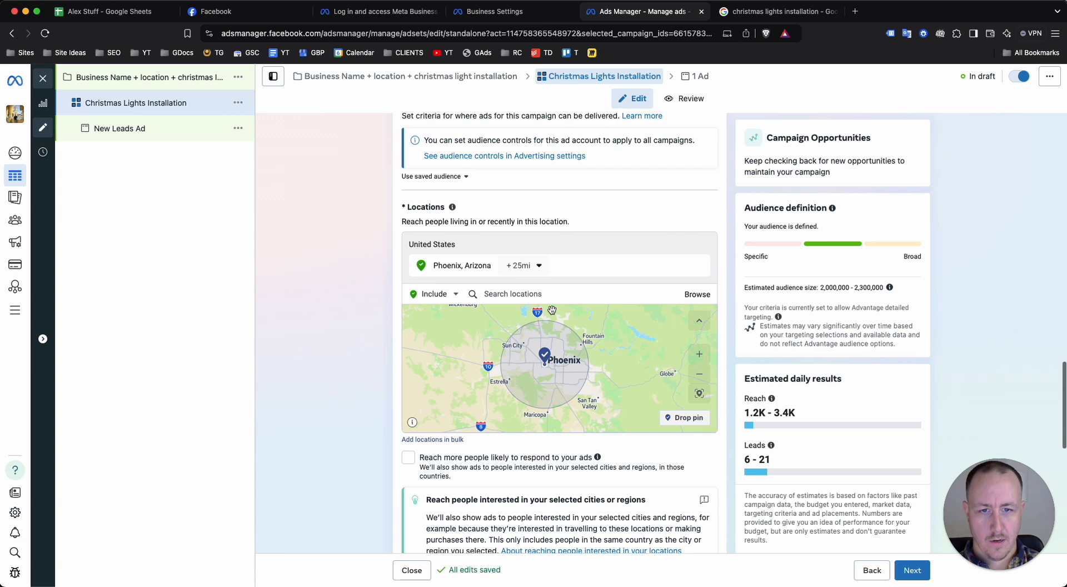
pyautogui.click(515, 265)
pyautogui.doubleClick(577, 340)
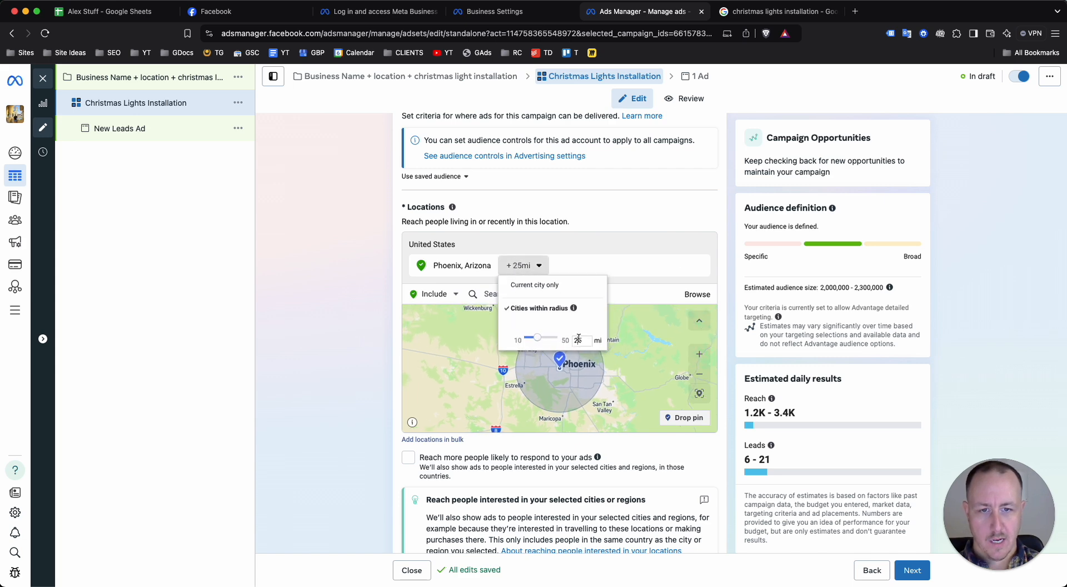
pyautogui.press('BackSpace')
pyautogui.write('10')
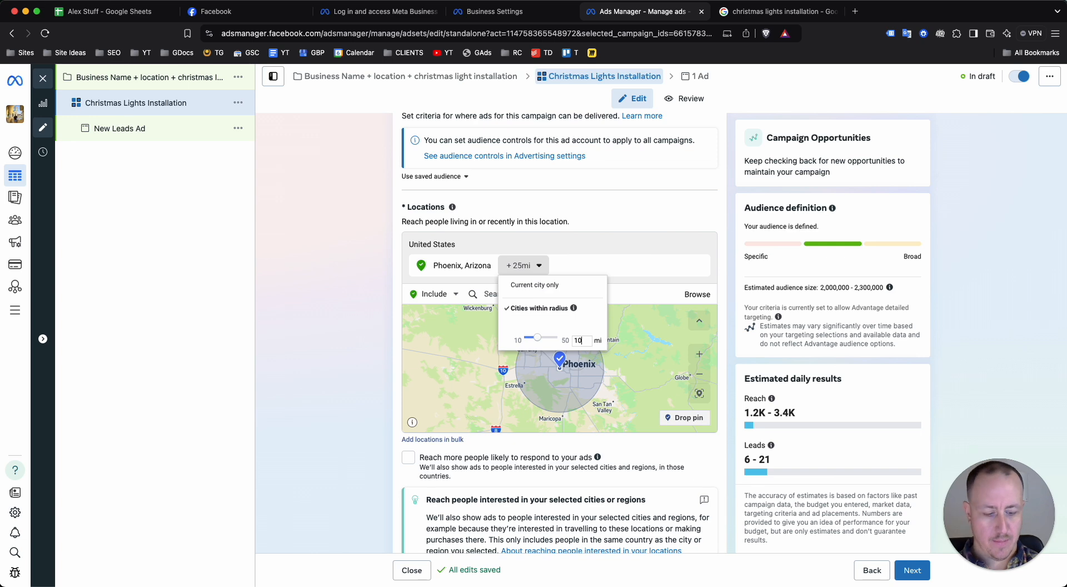
pyautogui.press('Return')
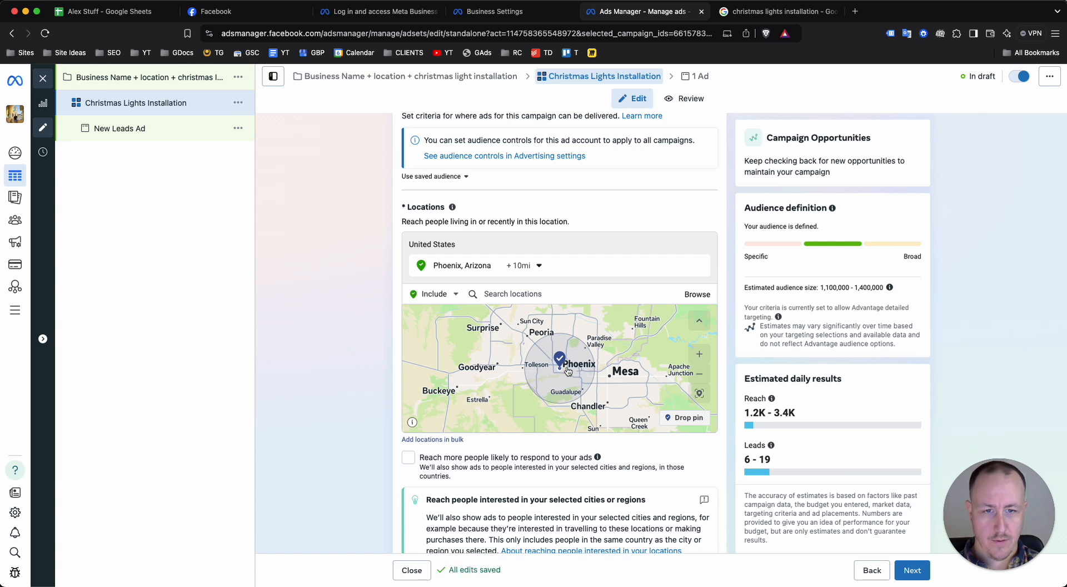
# Examine the targeted area on the locations map and the suggestion to reach people interested in the selected cities or regions
pyautogui.scroll(2, 568, 370)
pyautogui.scroll(-2, 574, 388)
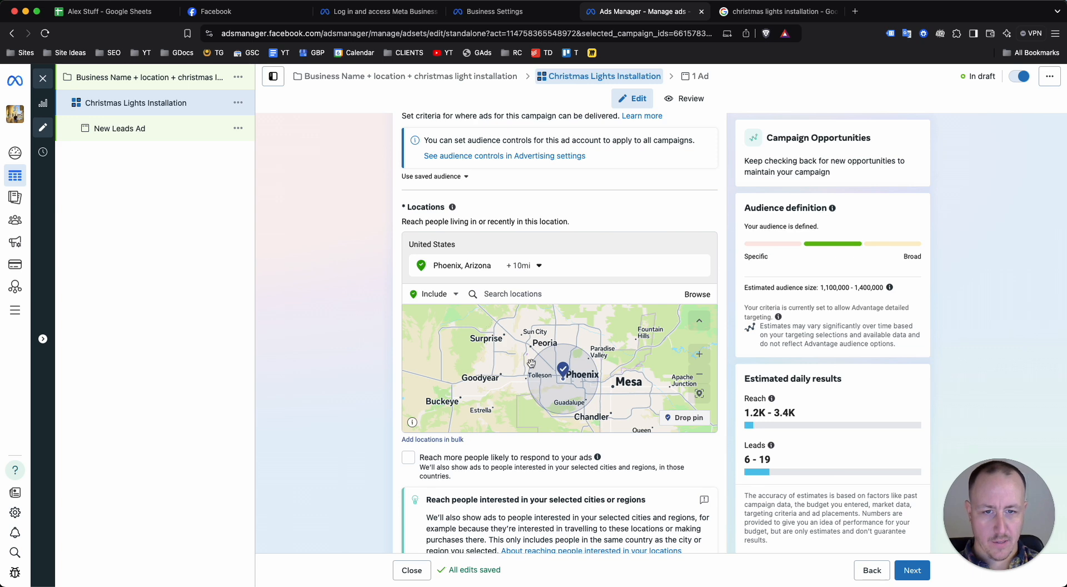
pyautogui.scroll(2, 565, 368)
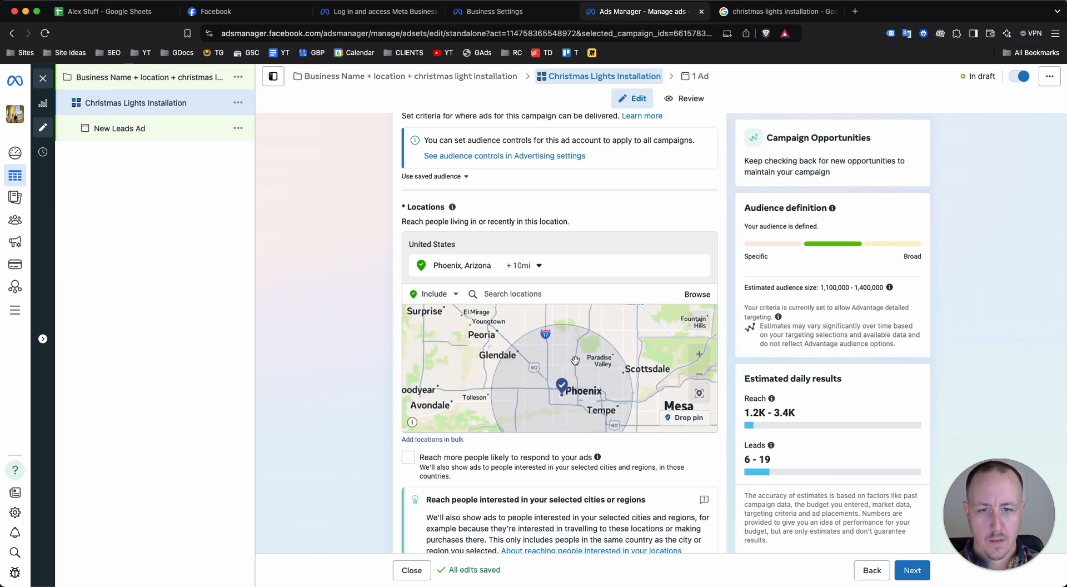
pyautogui.scroll(-2, 547, 364)
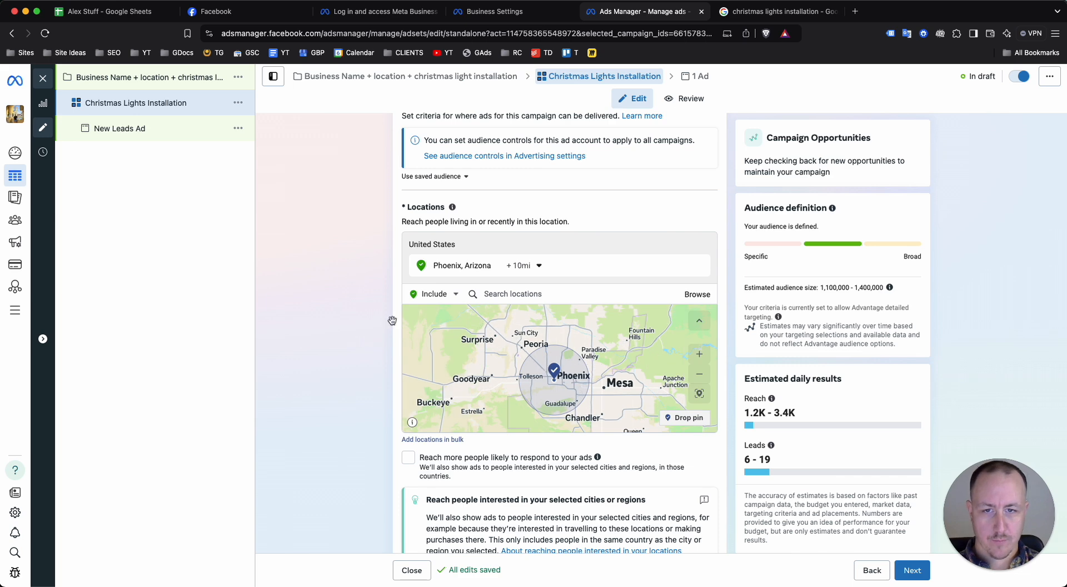
pyautogui.scroll(-2, 582, 359)
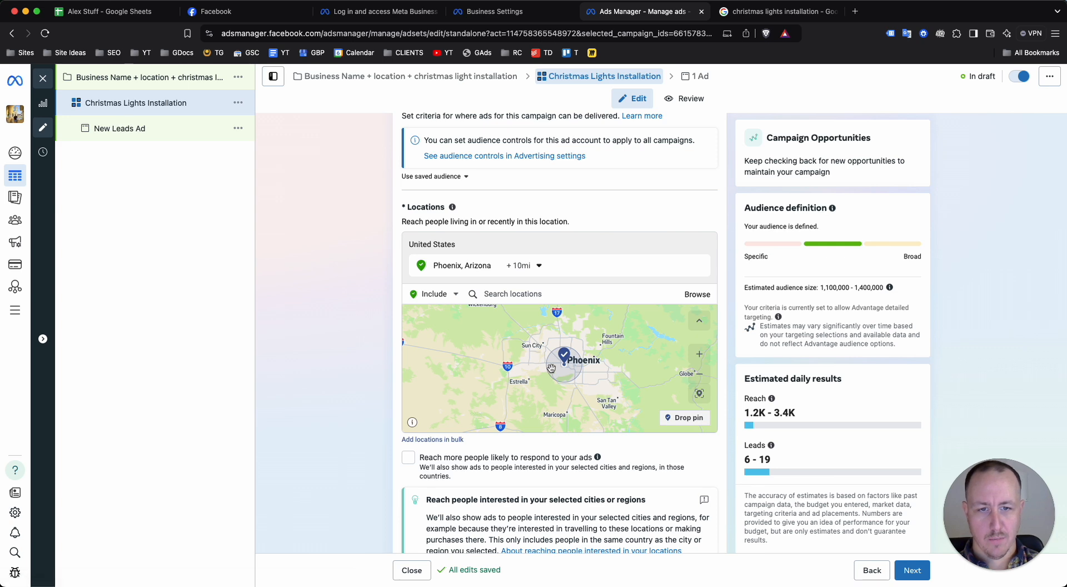
pyautogui.scroll(2, 551, 368)
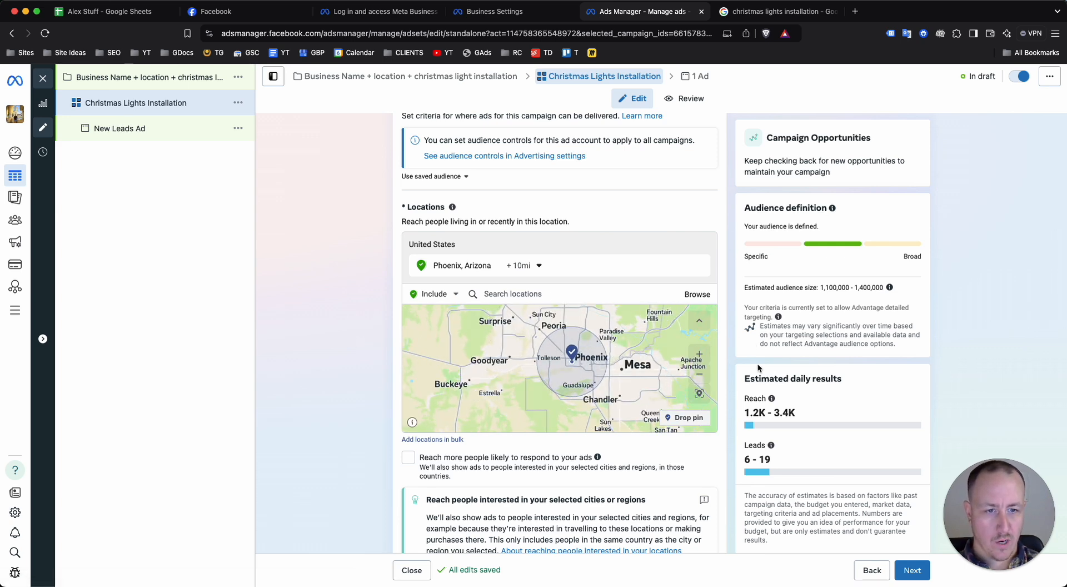
pyautogui.scroll(-5, 636, 350)
pyautogui.scroll(-1, 636, 350)
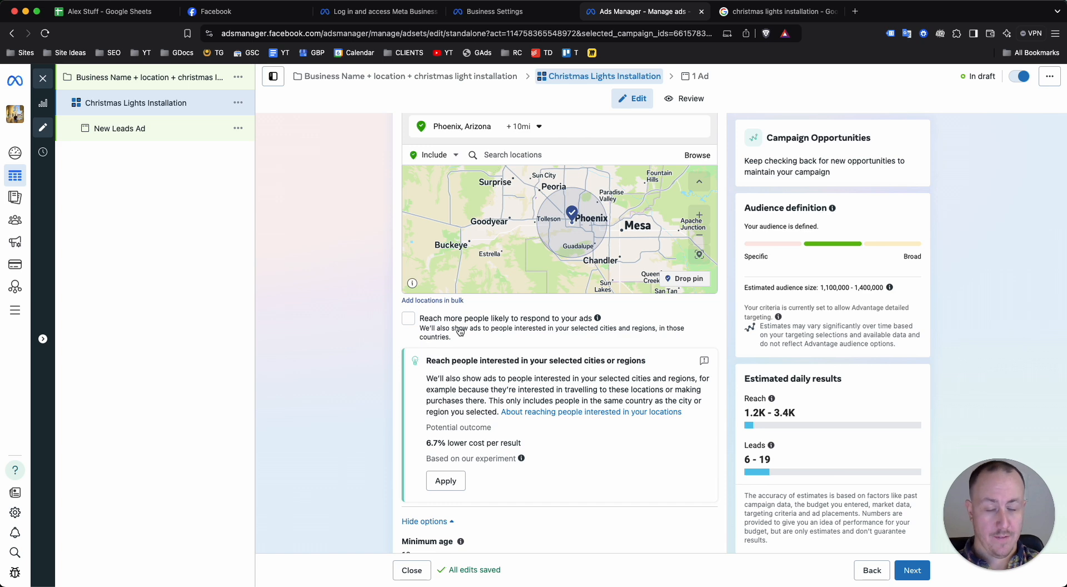
pyautogui.scroll(-3, 465, 298)
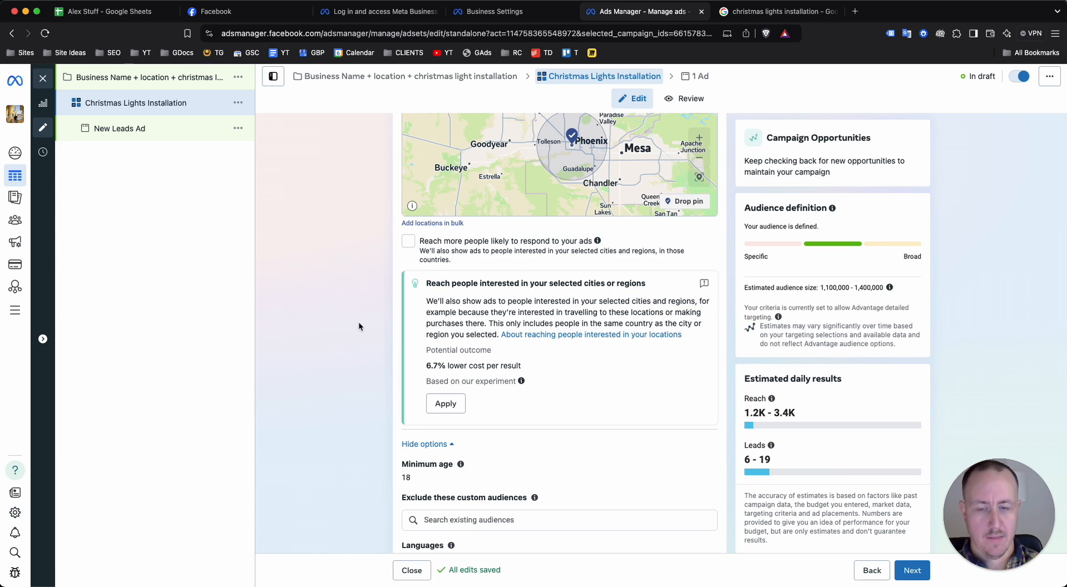
pyautogui.scroll(-2, 422, 334)
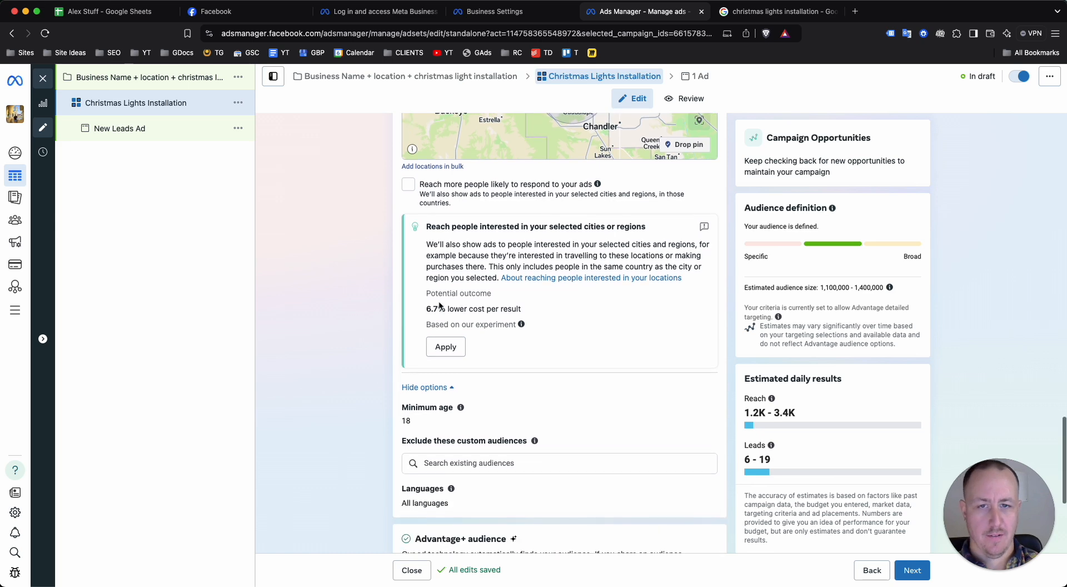
pyautogui.scroll(4, 439, 306)
pyautogui.scroll(-4, 525, 276)
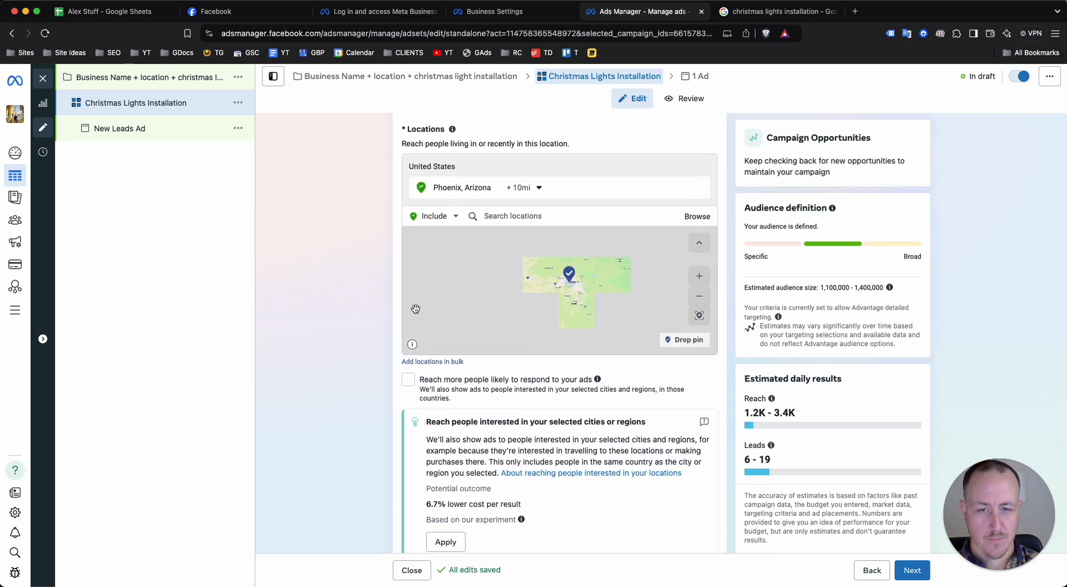
# Set the minimum age in the audience controls to 25 and leave the custom audience exclusions empty
pyautogui.scroll(-6, 415, 309)
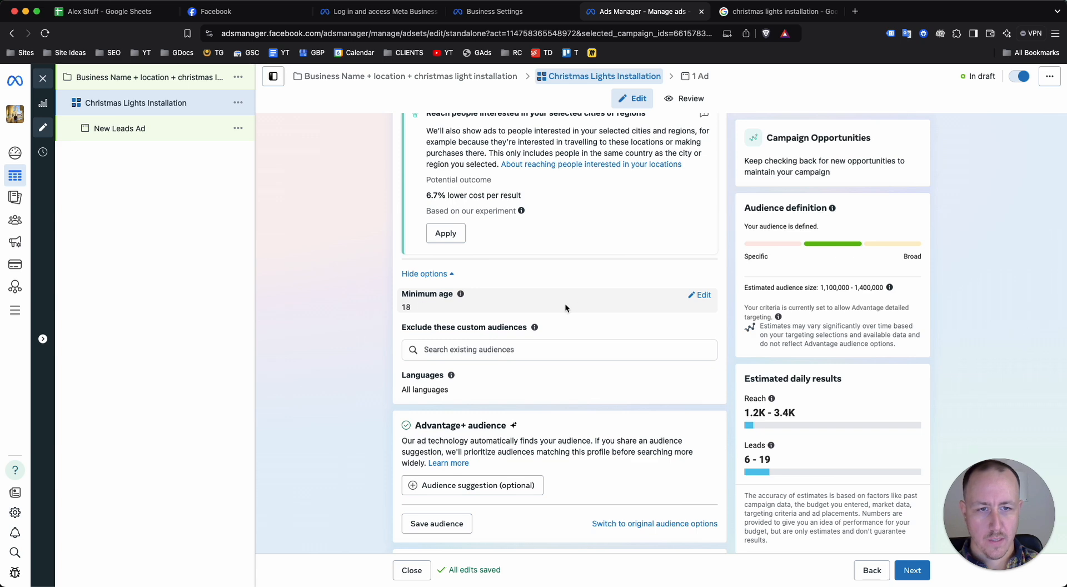
pyautogui.click(692, 298)
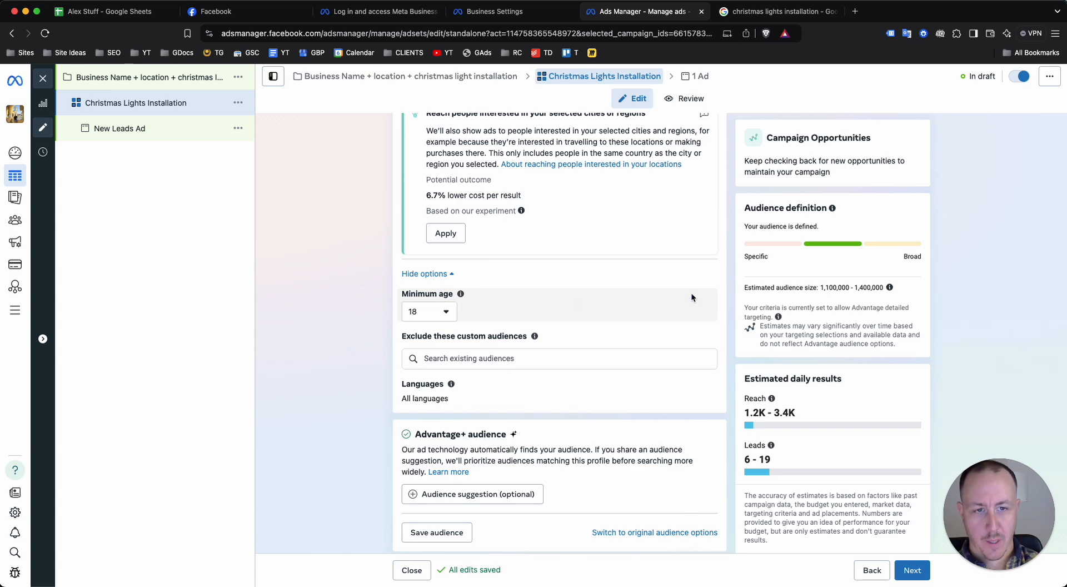
pyautogui.click(435, 312)
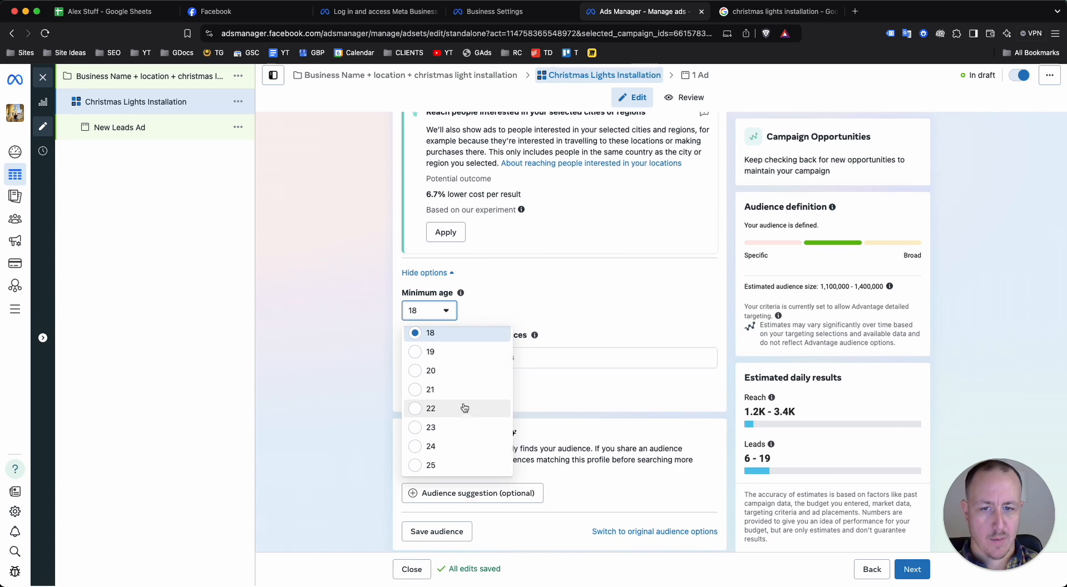
pyautogui.click(422, 315)
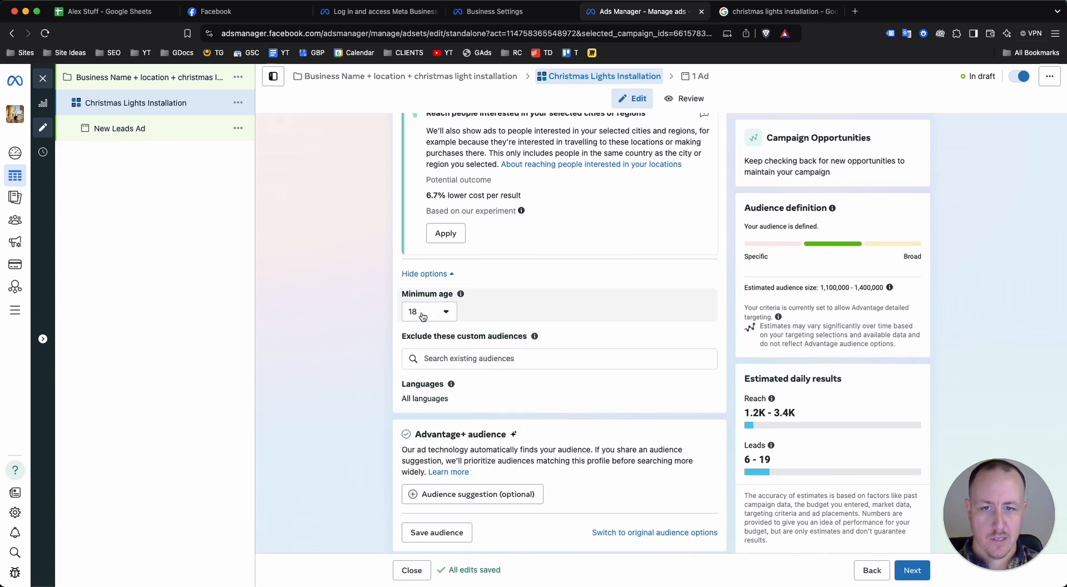
pyautogui.click(422, 315)
pyautogui.click(336, 330)
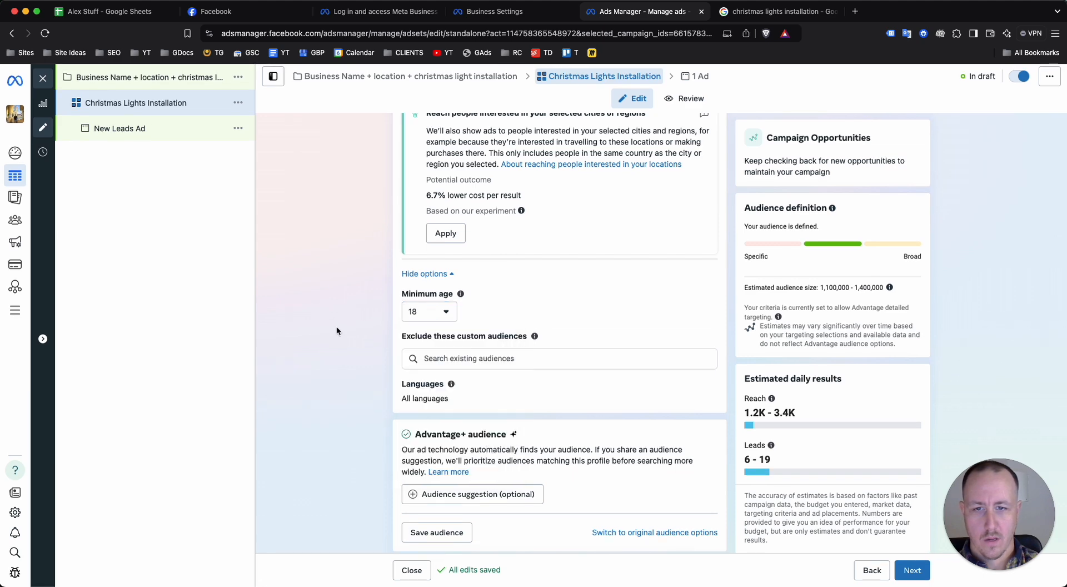
pyautogui.click(428, 312)
pyautogui.moveTo(456, 298)
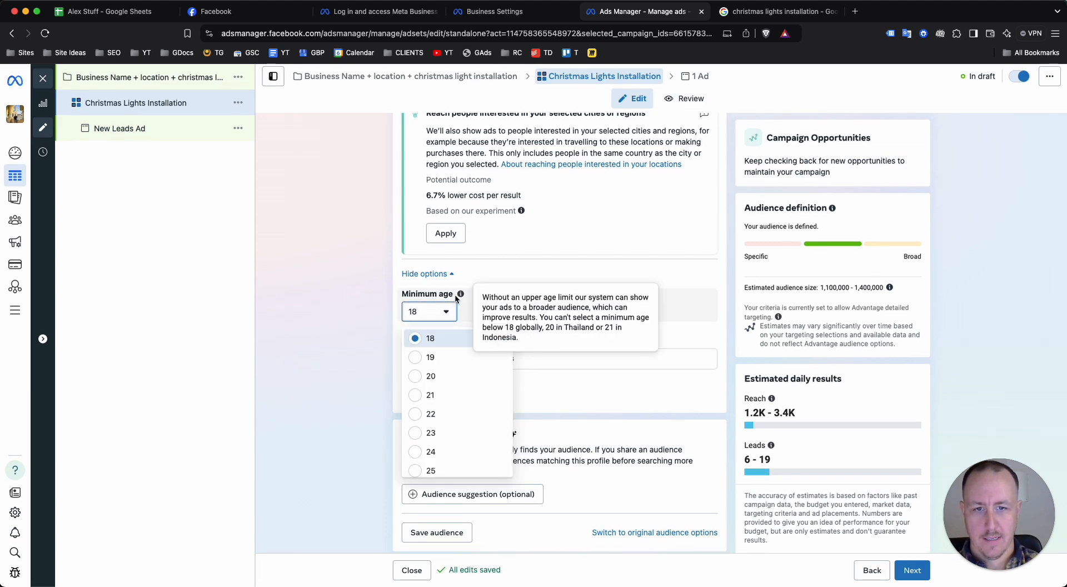
pyautogui.click(439, 470)
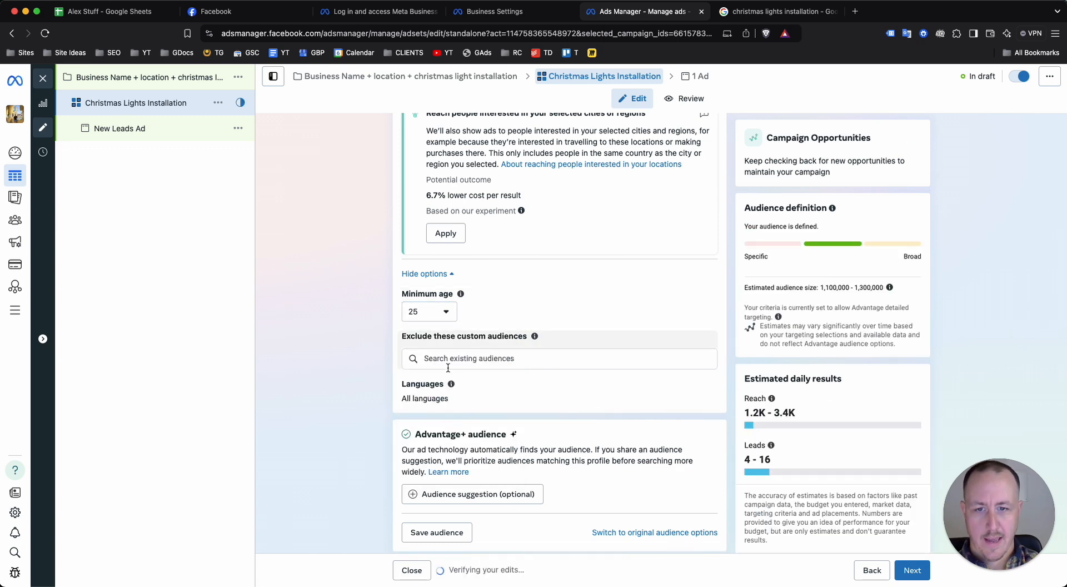
pyautogui.click(466, 360)
pyautogui.click(344, 398)
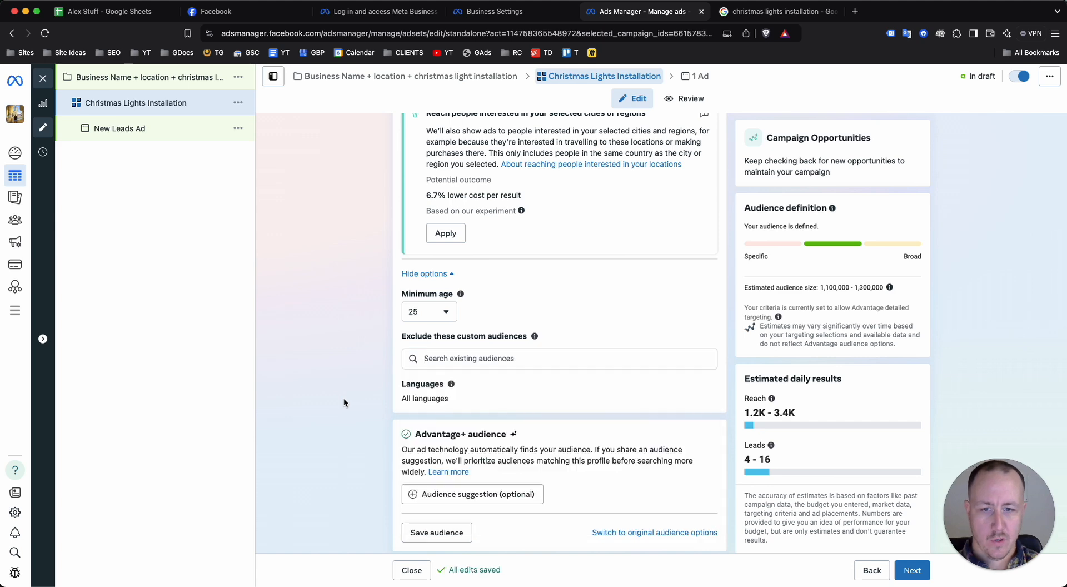
# Add an Advantage+ audience suggestion with the lower age limit set to 35
pyautogui.scroll(-3, 379, 366)
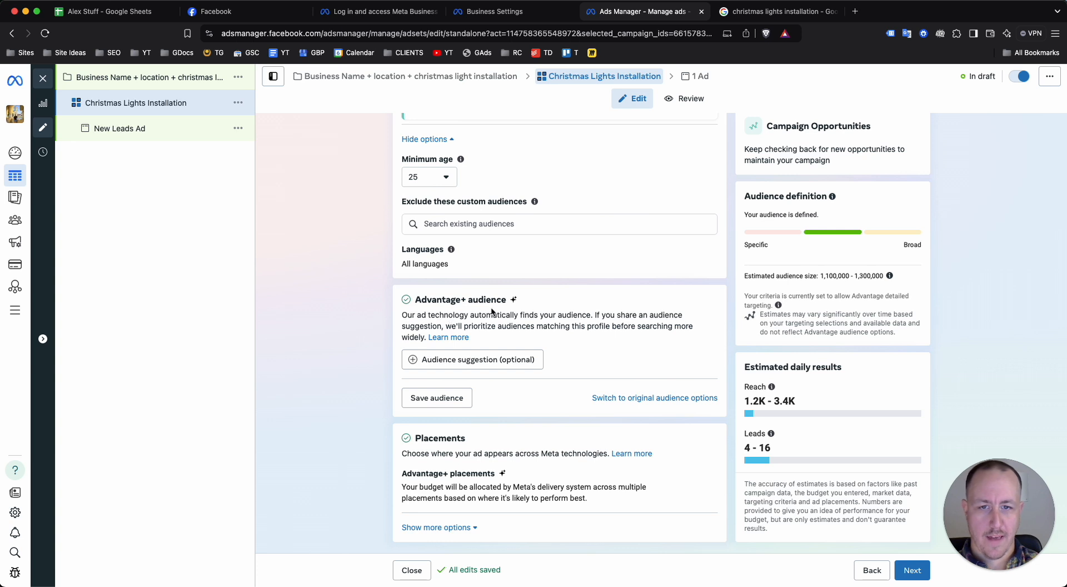
pyautogui.click(475, 359)
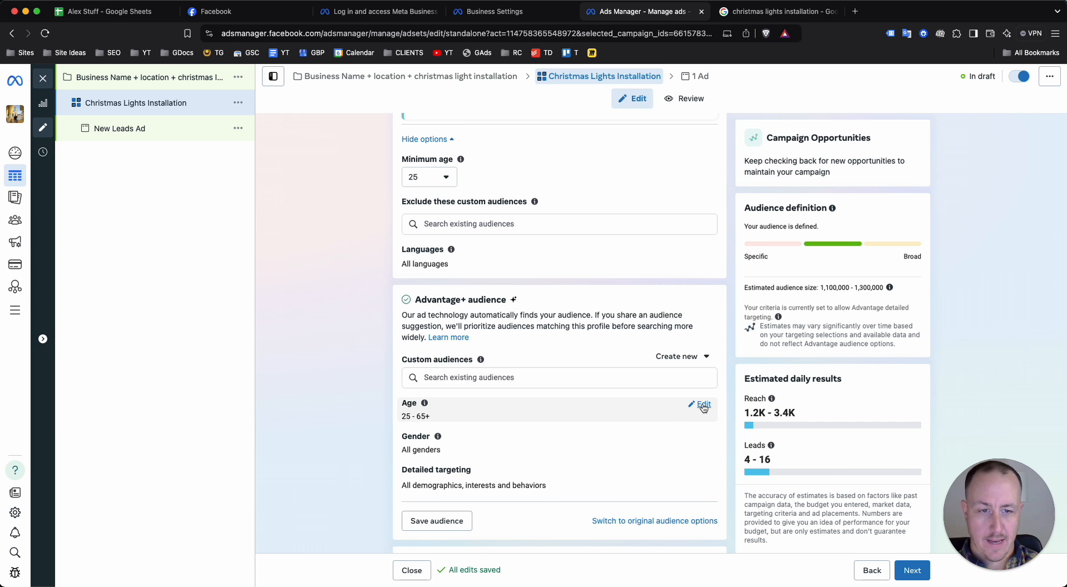
pyautogui.click(701, 405)
pyautogui.click(432, 421)
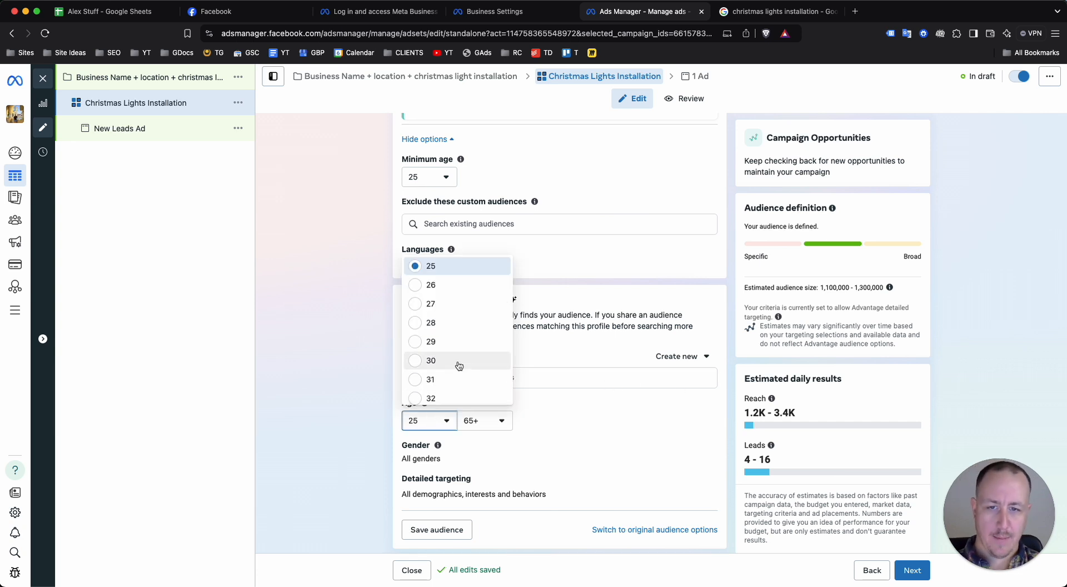
pyautogui.scroll(-3, 459, 364)
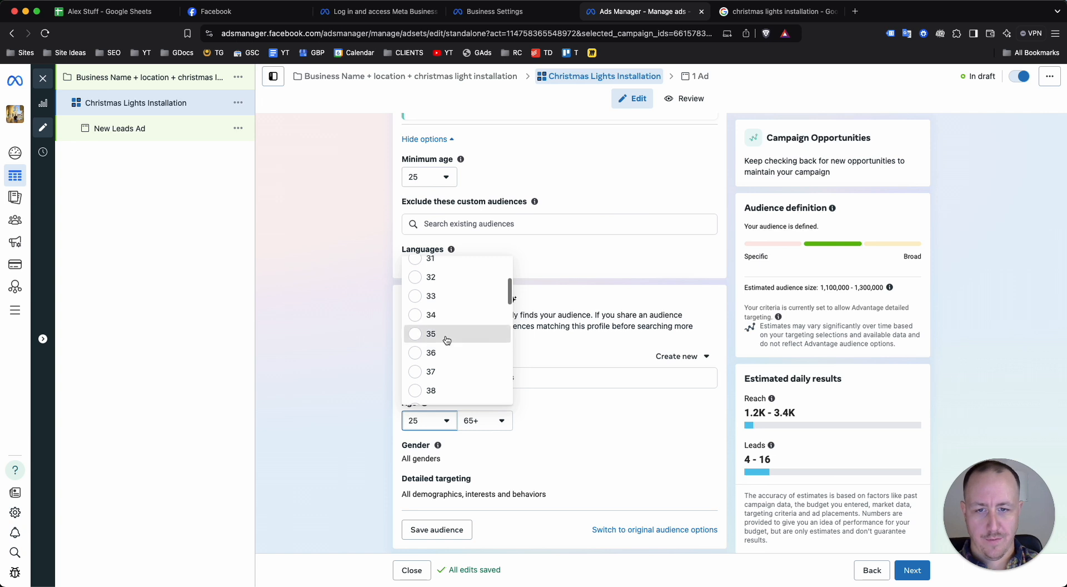
pyautogui.click(444, 340)
# Search detailed targeting for "top 50%" and include the demographic Household income: top 25%-50% of ZIP codes (US)
pyautogui.scroll(-1, 578, 450)
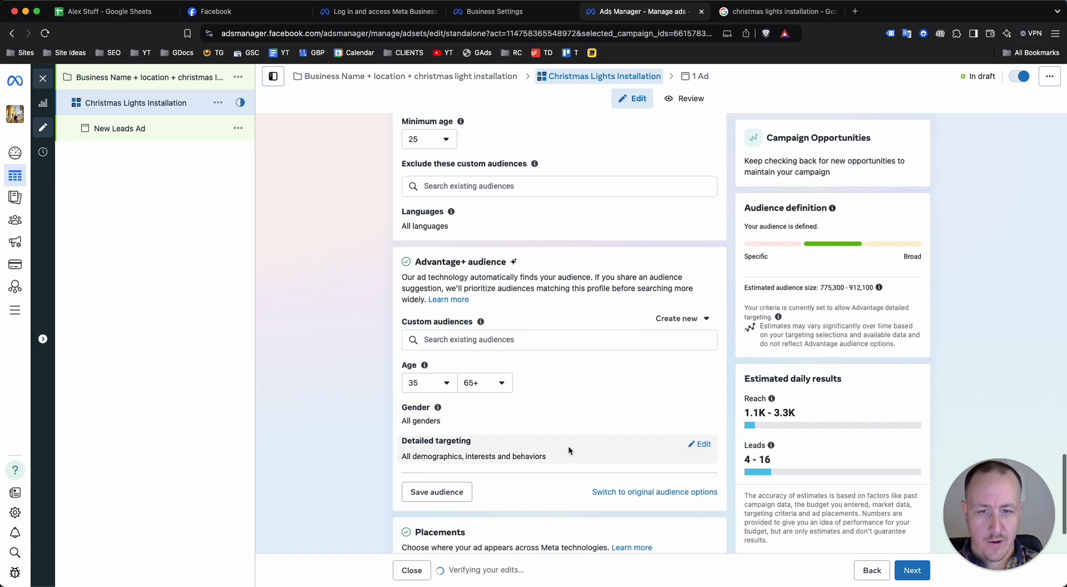
pyautogui.click(703, 444)
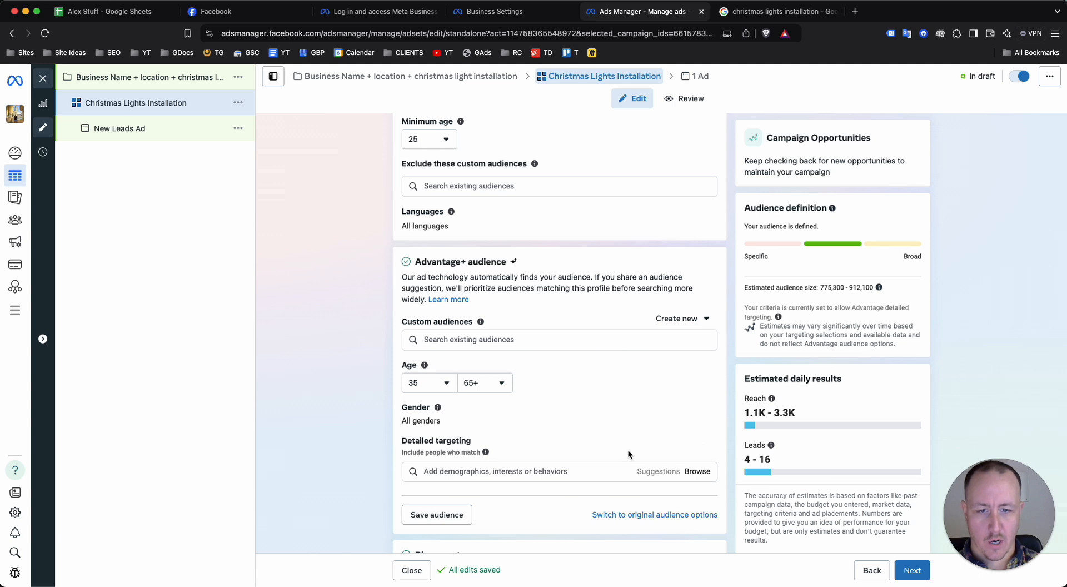
pyautogui.scroll(-1, 612, 445)
pyautogui.click(503, 428)
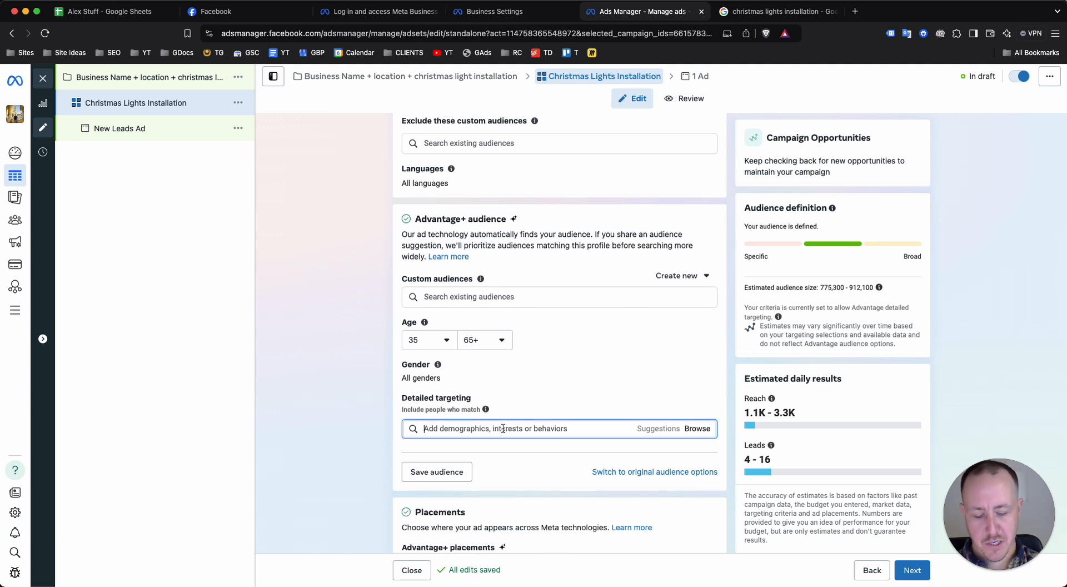
pyautogui.write('top 50%')
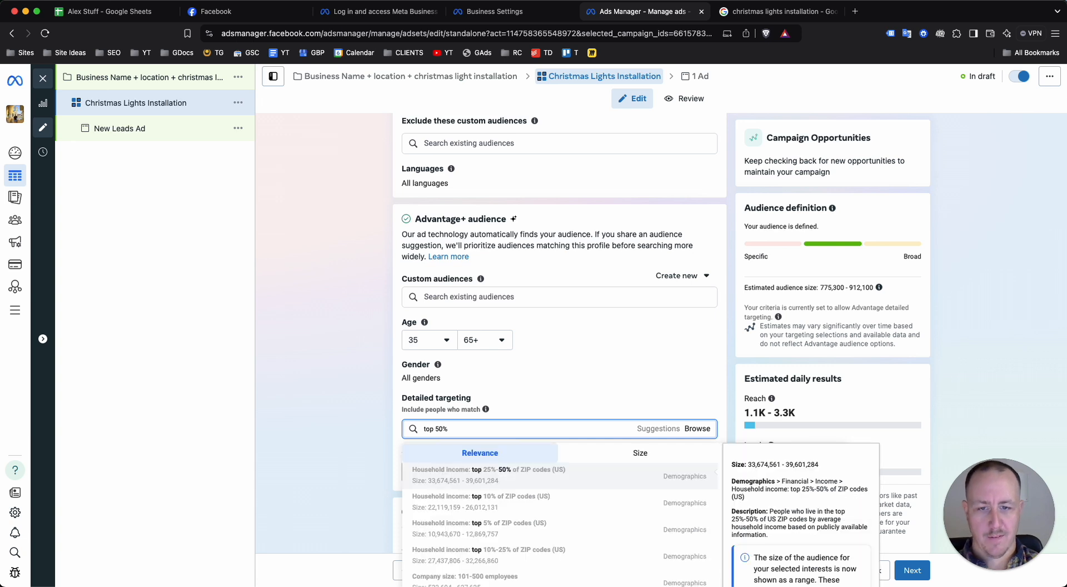
pyautogui.click(506, 478)
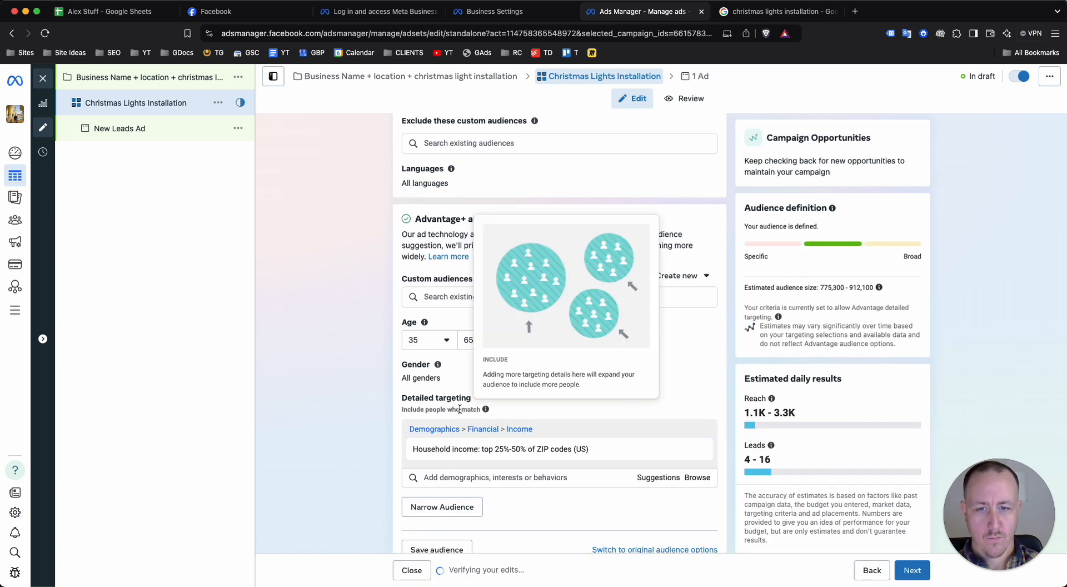
# Review the estimated audience size and daily results, and expand the additional placement options to check the brand safety and exclusion settings
pyautogui.scroll(-2, 325, 400)
pyautogui.scroll(-1, 324, 400)
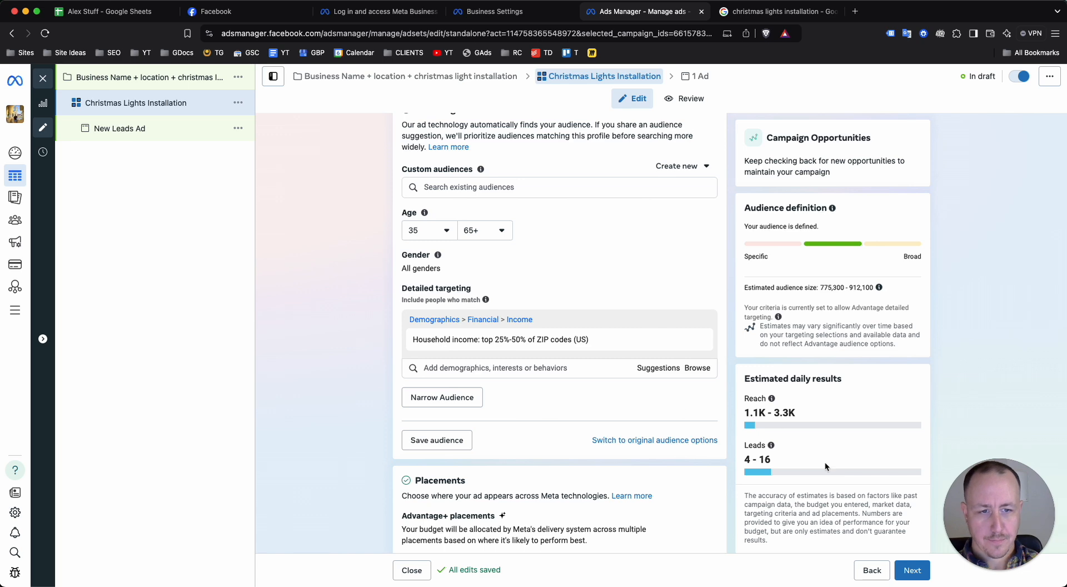
pyautogui.moveTo(772, 445)
pyautogui.scroll(1, 777, 446)
pyautogui.scroll(3, 802, 452)
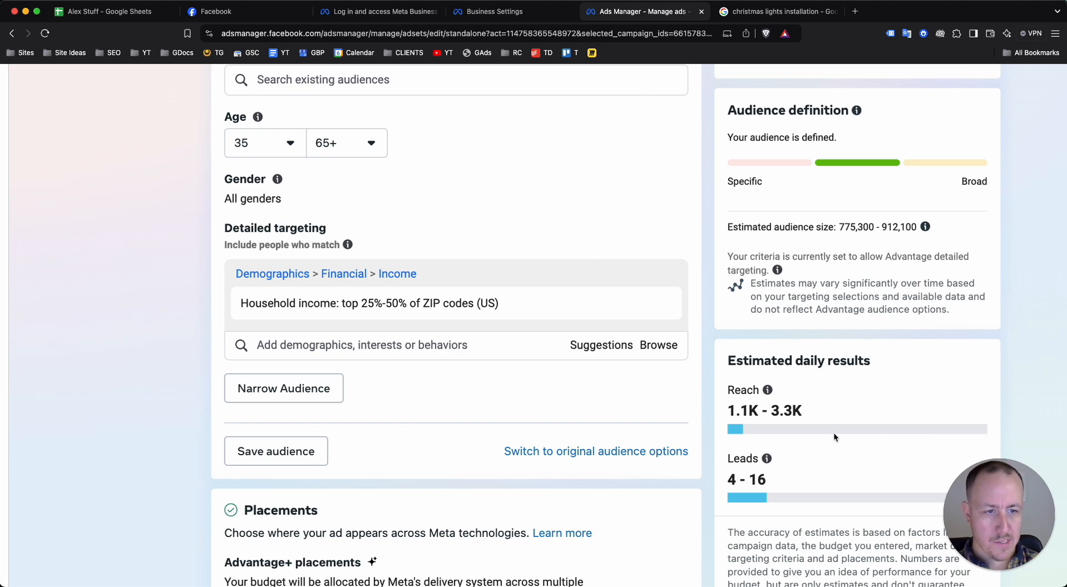
pyautogui.scroll(-3, 833, 432)
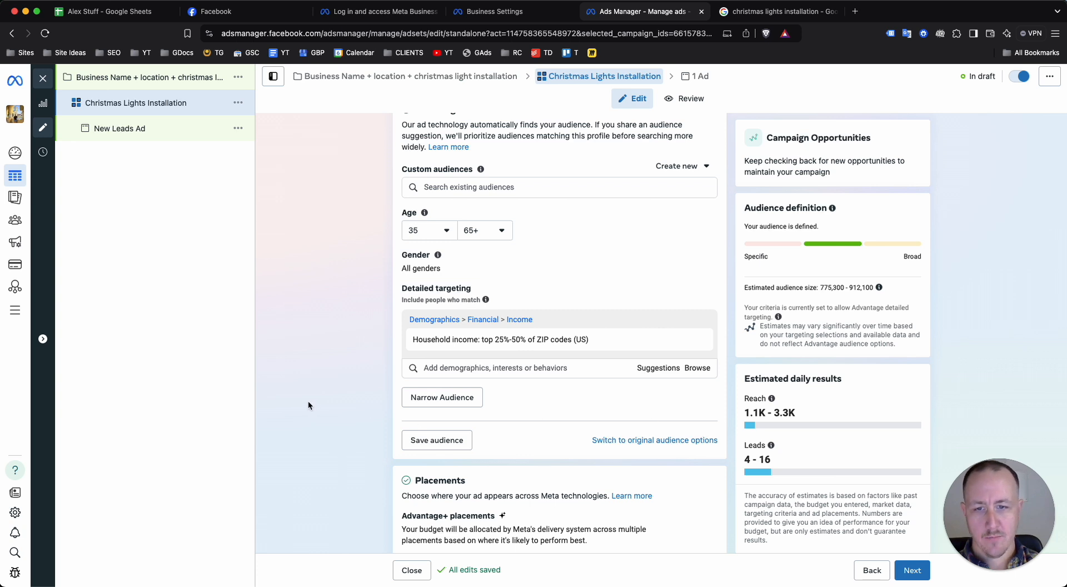
pyautogui.scroll(-1, 508, 349)
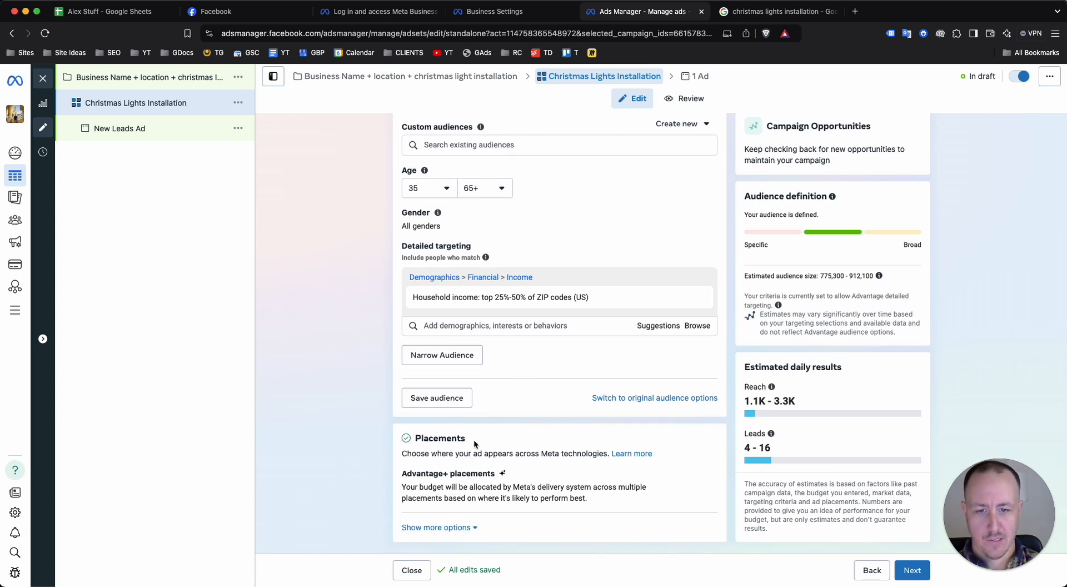
pyautogui.click(472, 528)
pyautogui.scroll(-1, 493, 437)
pyautogui.scroll(-4, 493, 437)
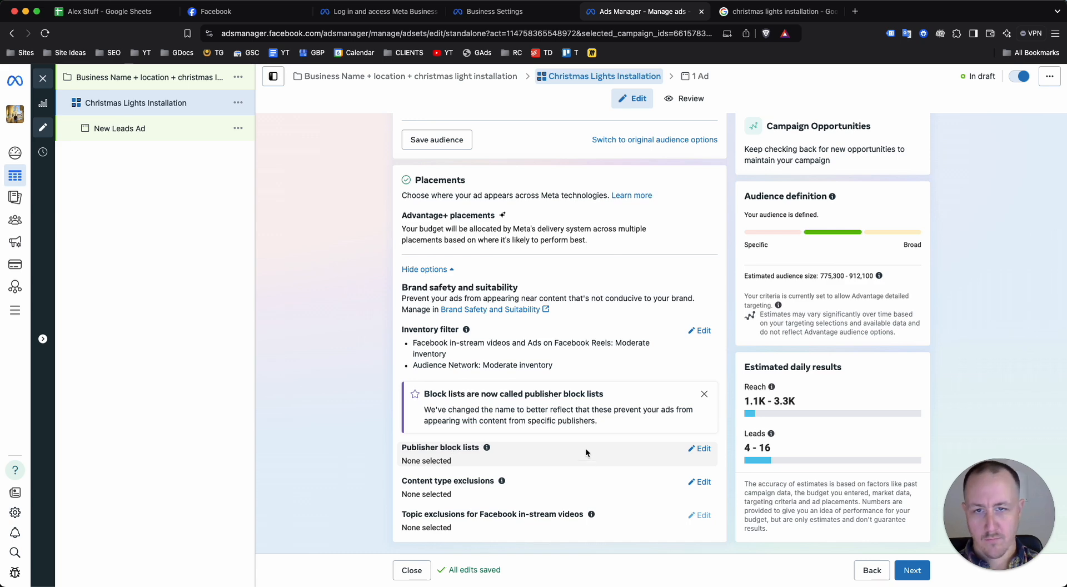
# Proceed from the ad set to the ad level and rename the new leads ad as "Ad 1"
pyautogui.click(912, 570)
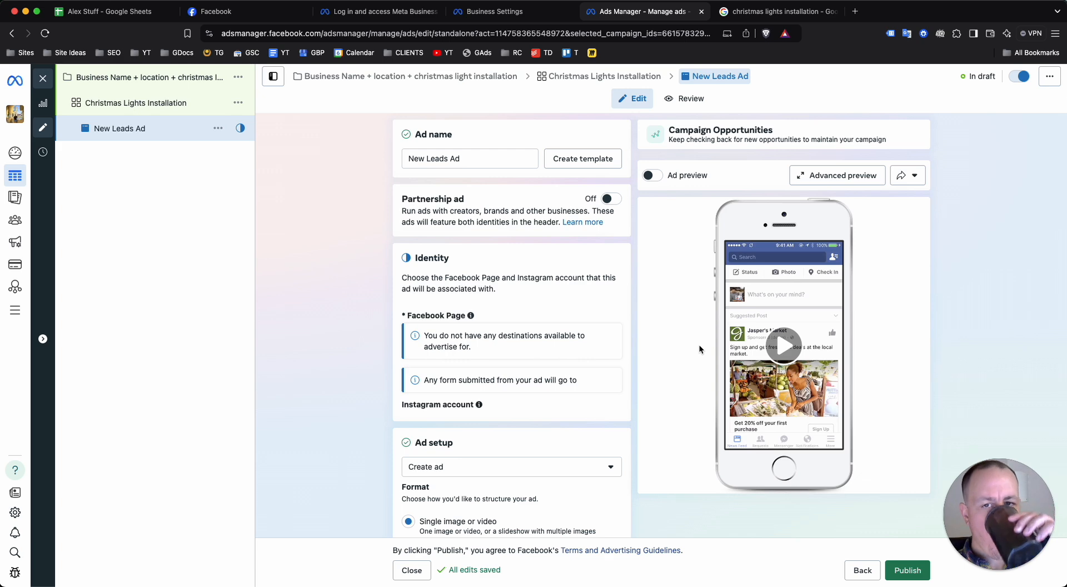
pyautogui.tripleClick(434, 156)
pyautogui.write('Ad 1')
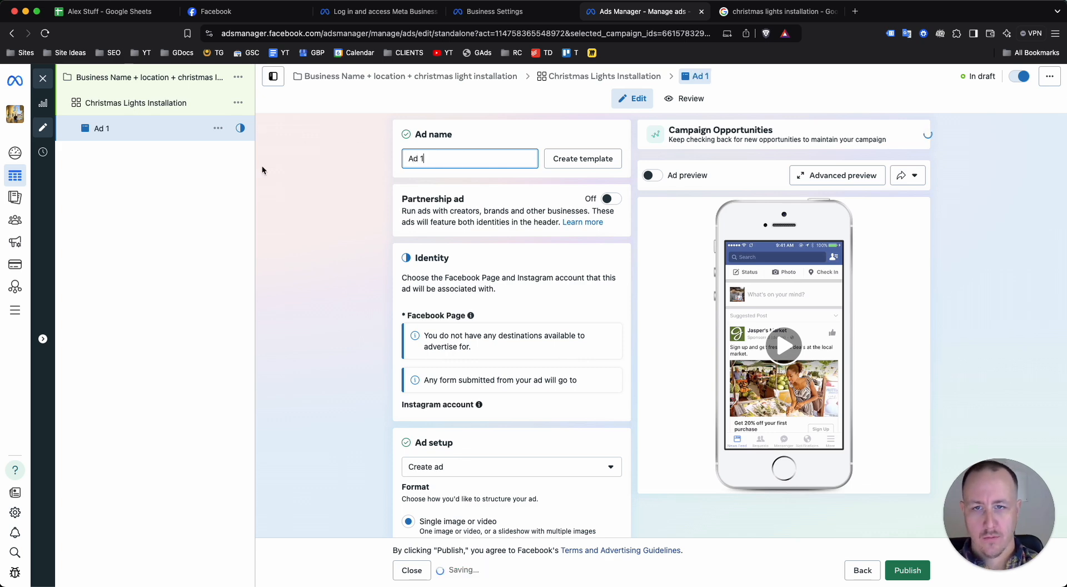
pyautogui.click(301, 221)
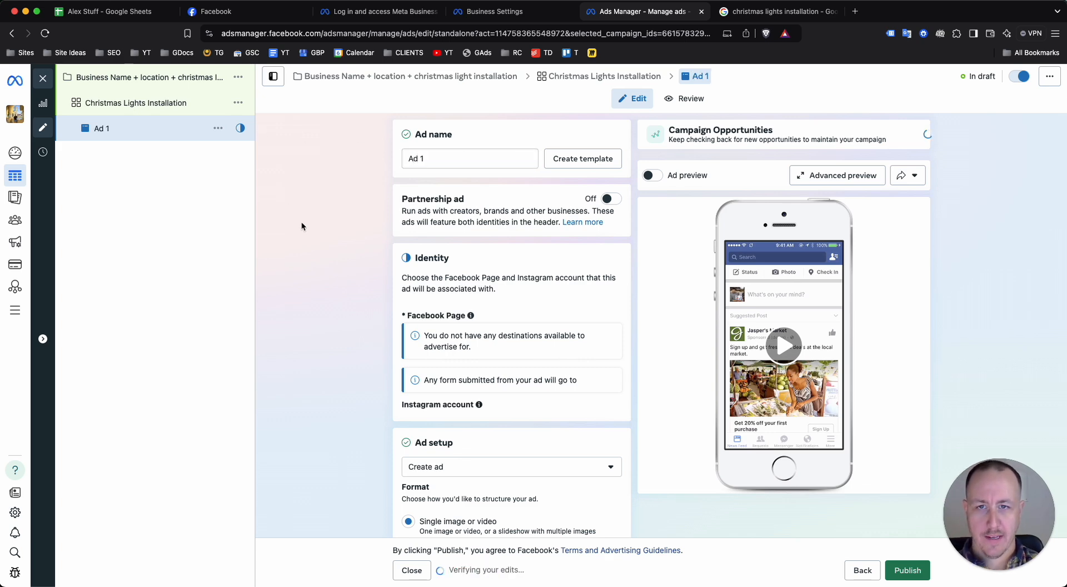
pyautogui.tripleClick(476, 160)
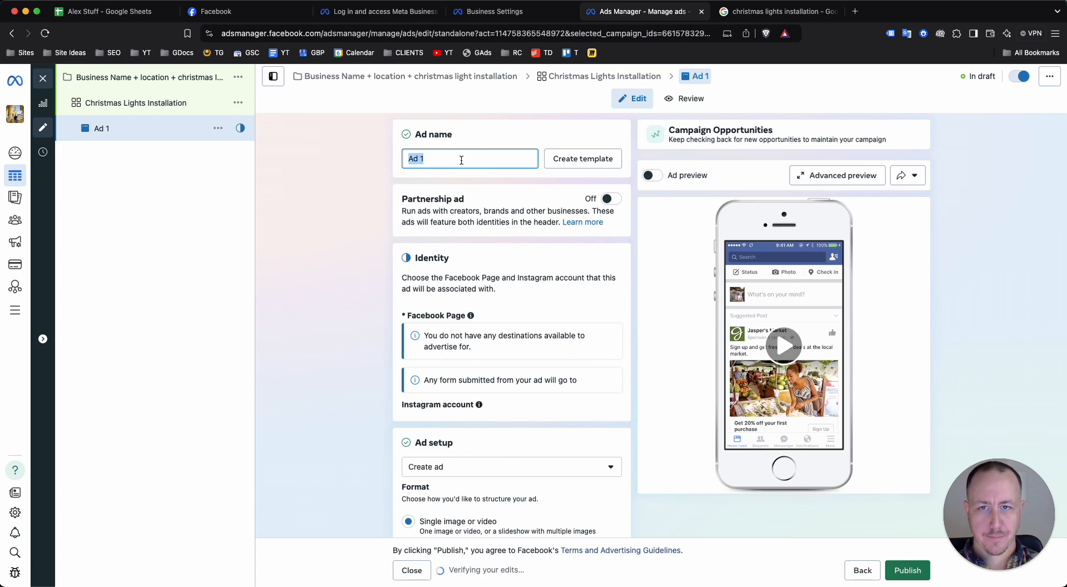
pyautogui.click(461, 160)
pyautogui.click(357, 183)
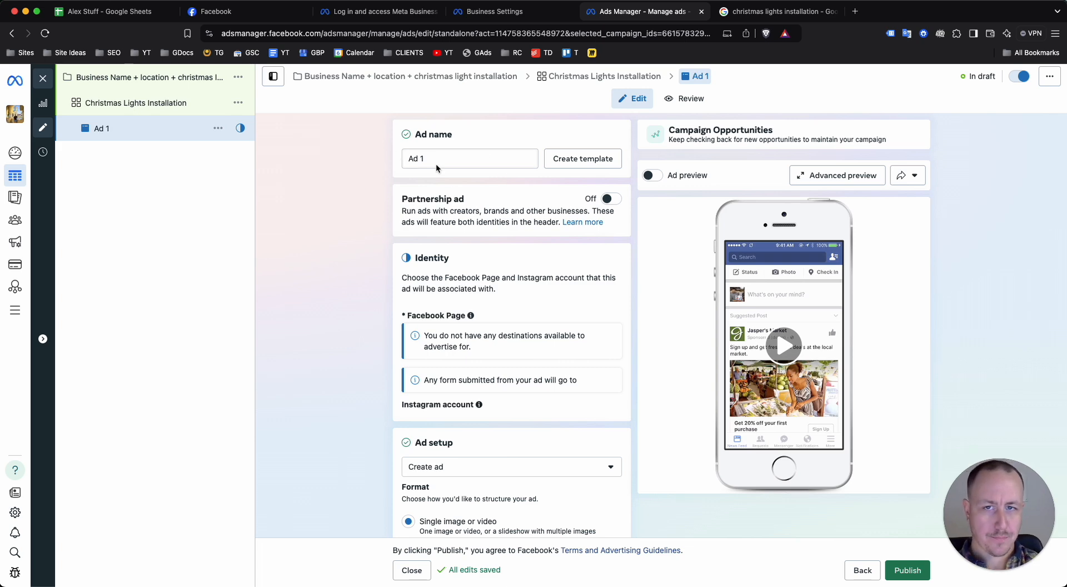
# Check the ad preview and review the Facebook Page, Instagram account and ad format settings of the ad
pyautogui.click(653, 175)
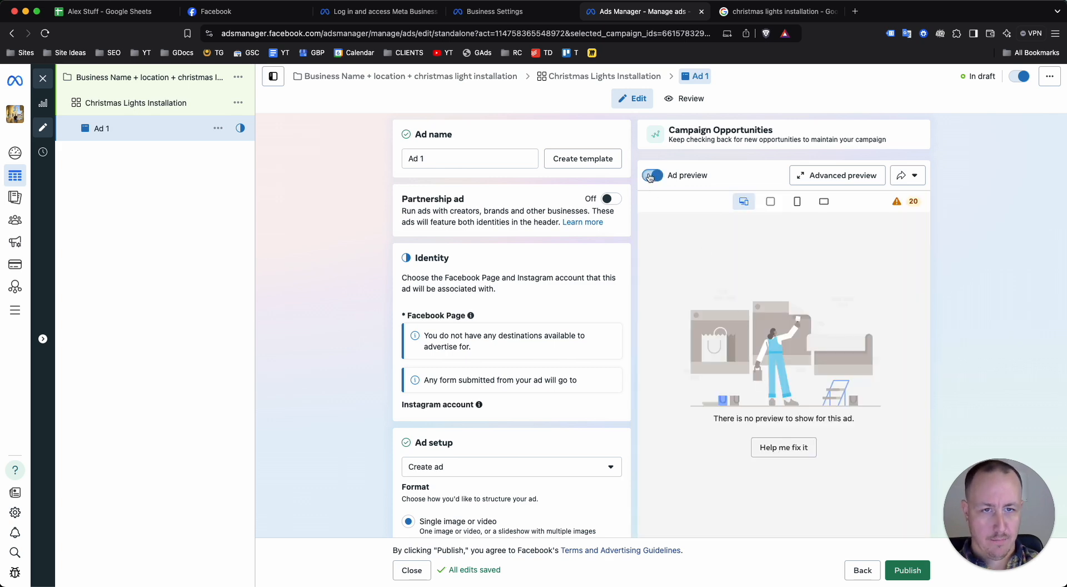
pyautogui.click(651, 175)
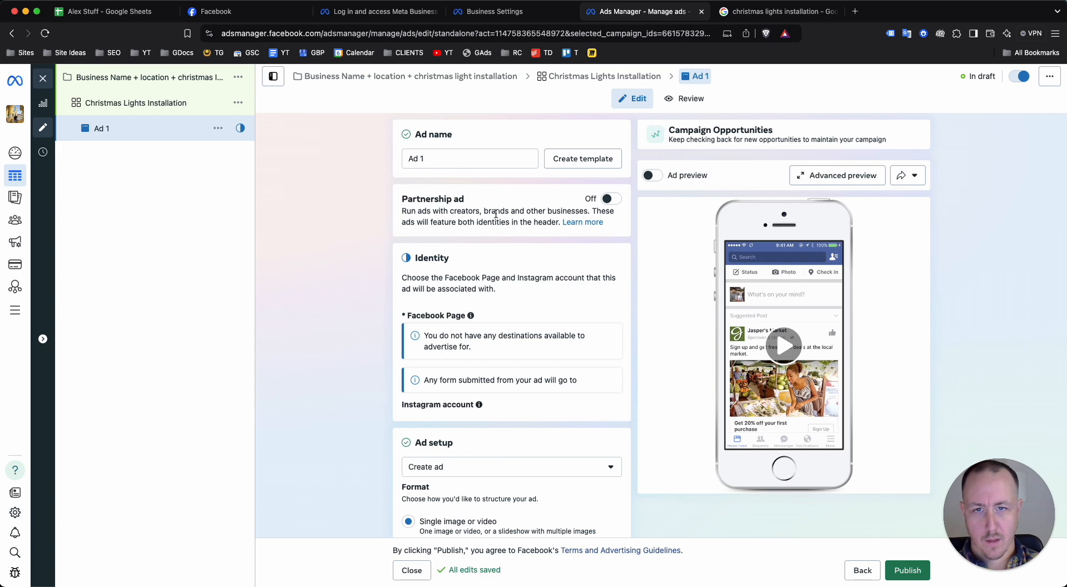
pyautogui.scroll(-2, 489, 218)
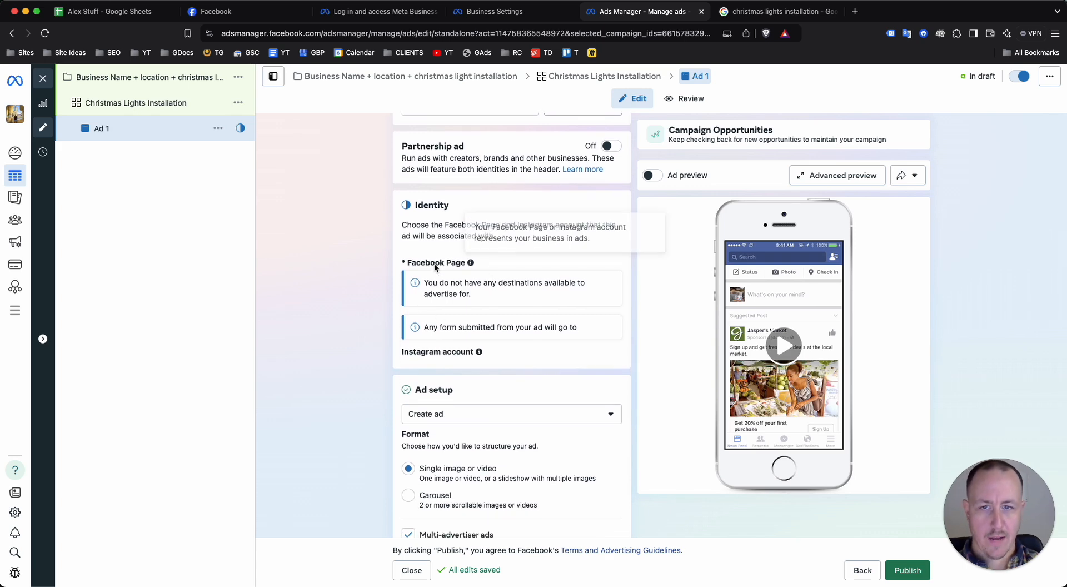
pyautogui.scroll(-1, 464, 357)
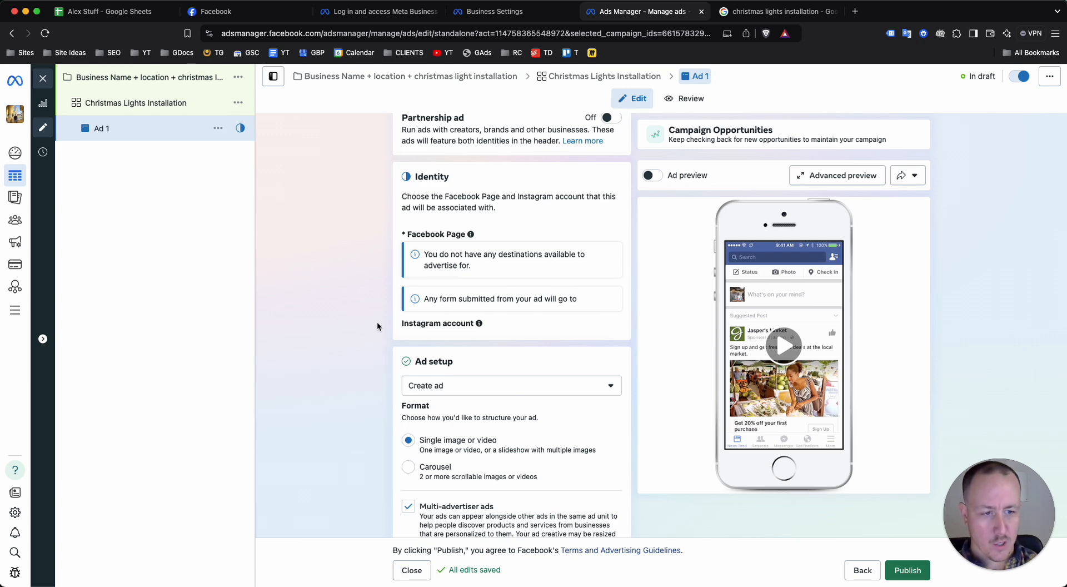
pyautogui.scroll(-5, 381, 270)
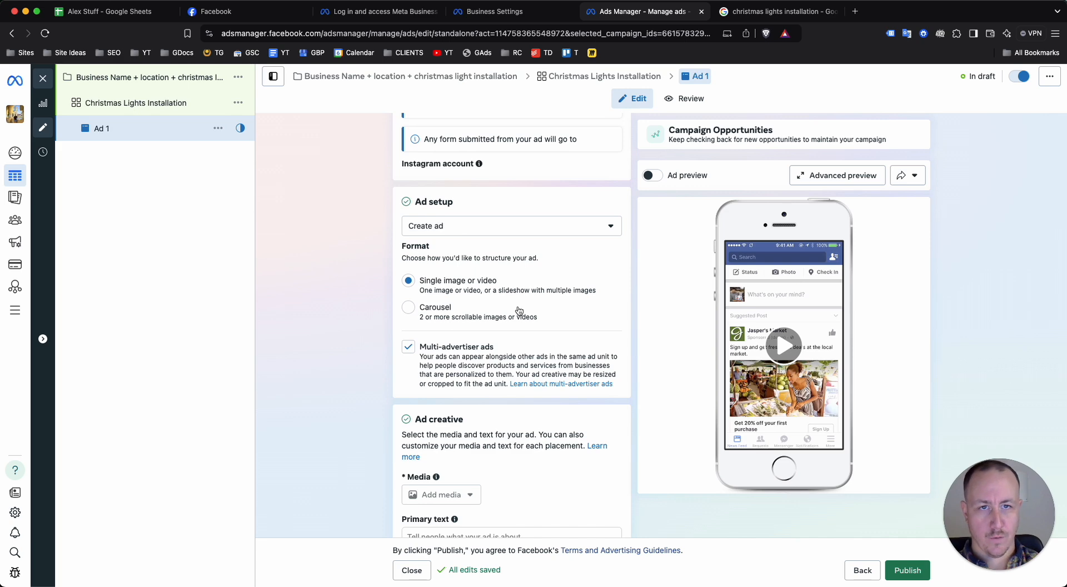
pyautogui.scroll(-5, 536, 311)
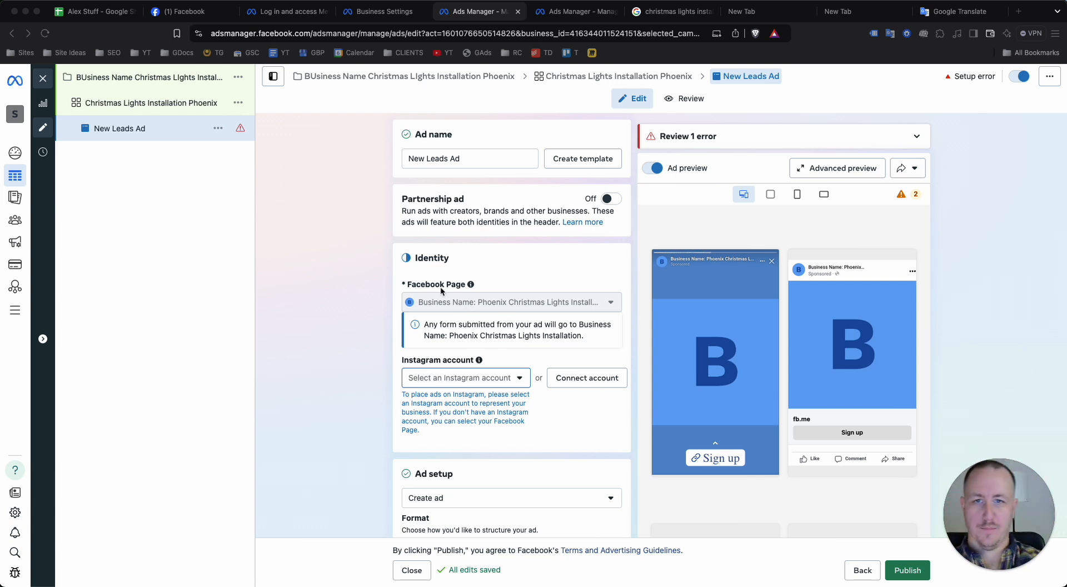
# Rename the leads ad in the Christmas Lights Installation Phoenix ad set as "Ad 1"
pyautogui.tripleClick(445, 158)
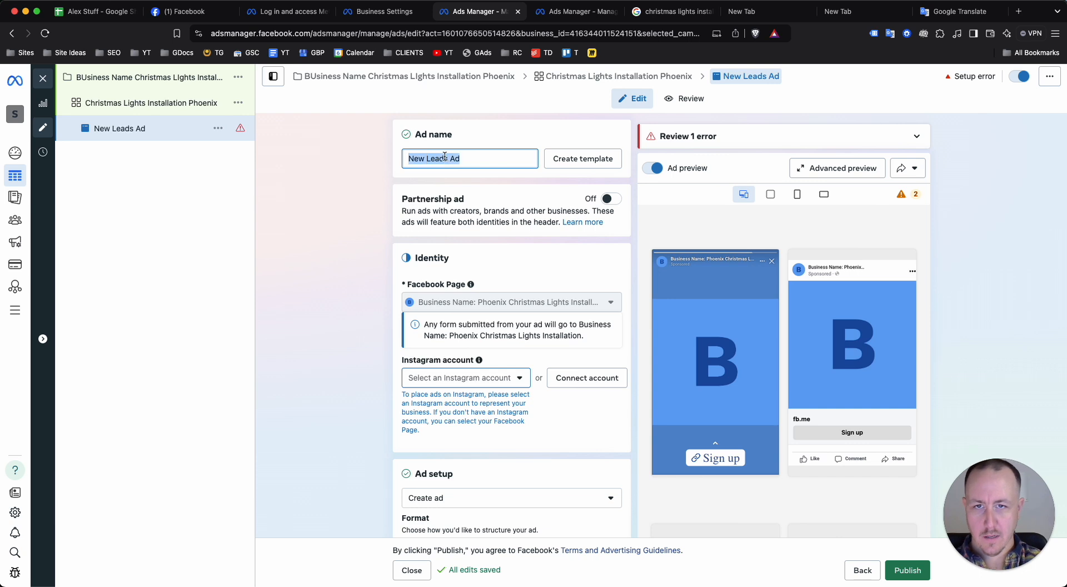
pyautogui.write('Ad 1')
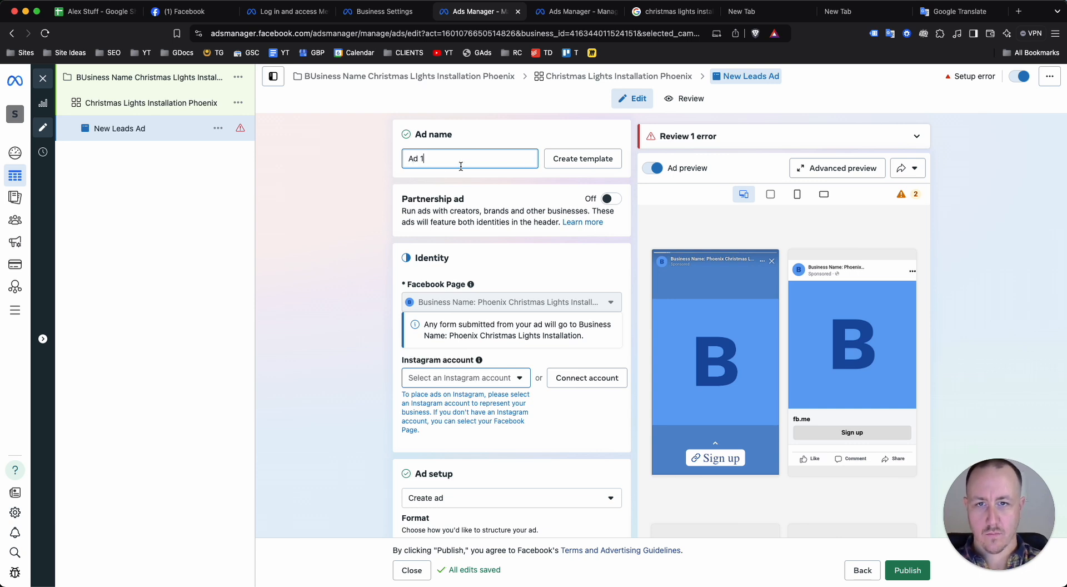
pyautogui.click(380, 214)
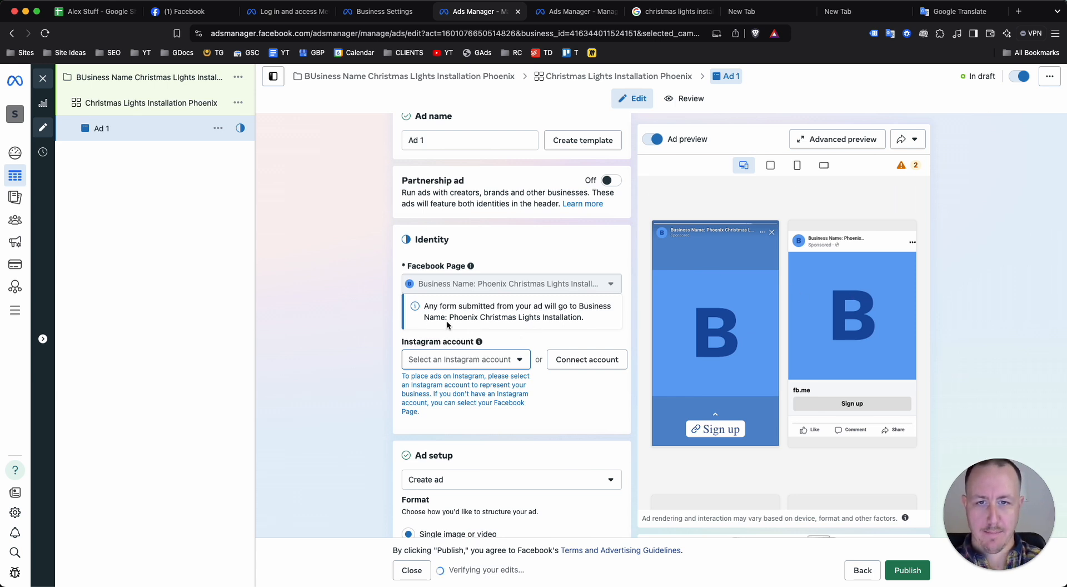
# Review the ad's Facebook Page and Instagram identity, and check the ad setup choices while keeping "Create ad"
pyautogui.scroll(5, 461, 306)
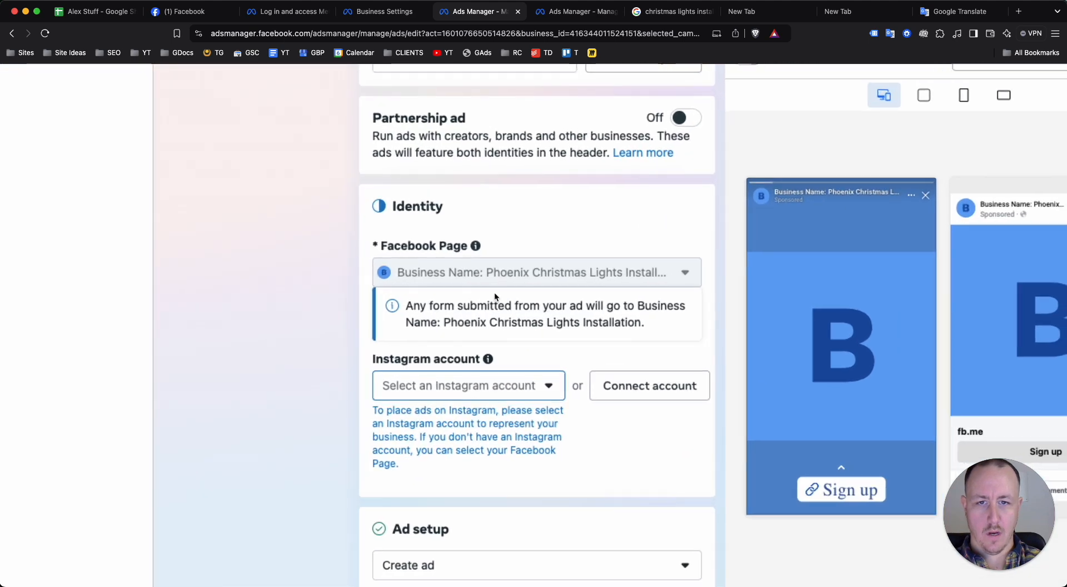
pyautogui.scroll(-5, 494, 292)
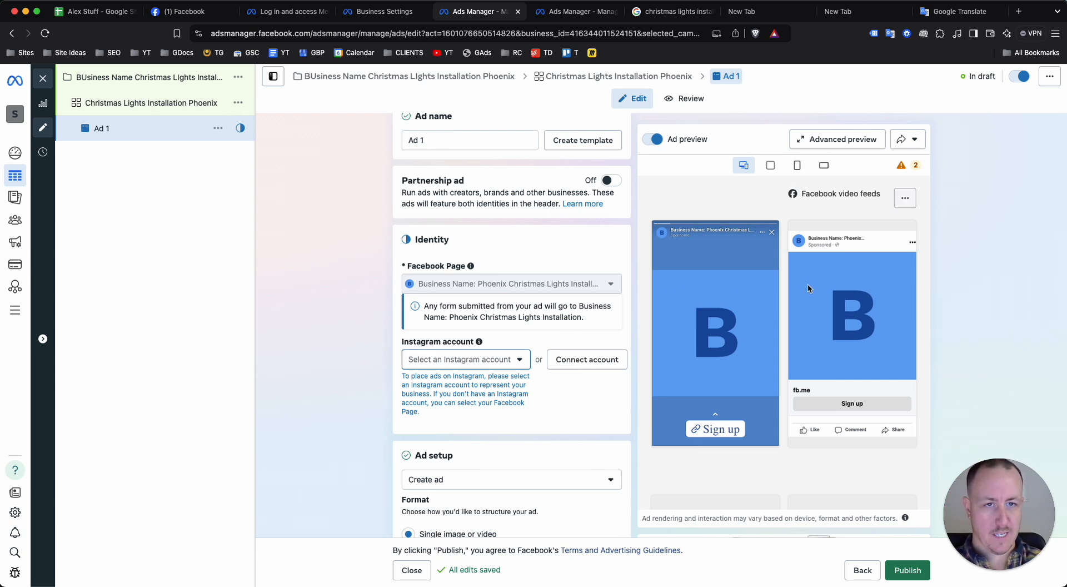
pyautogui.scroll(-5, 495, 389)
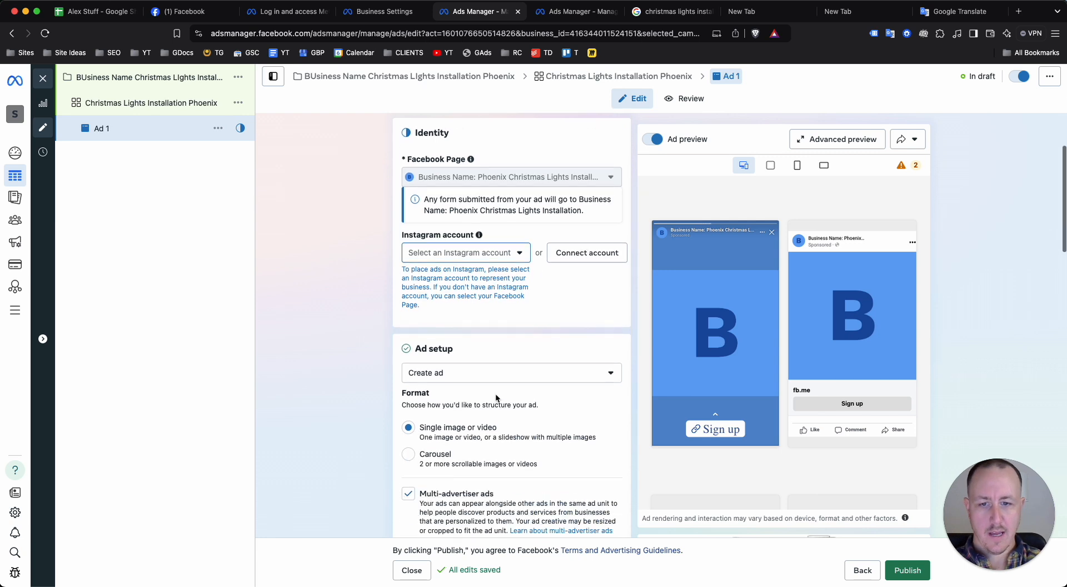
pyautogui.click(439, 278)
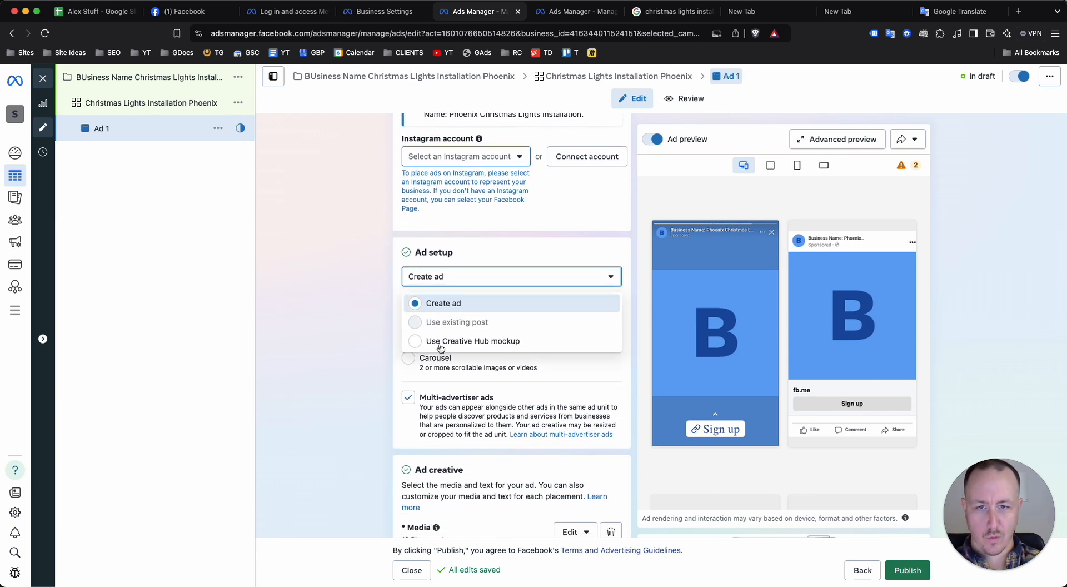
pyautogui.click(346, 288)
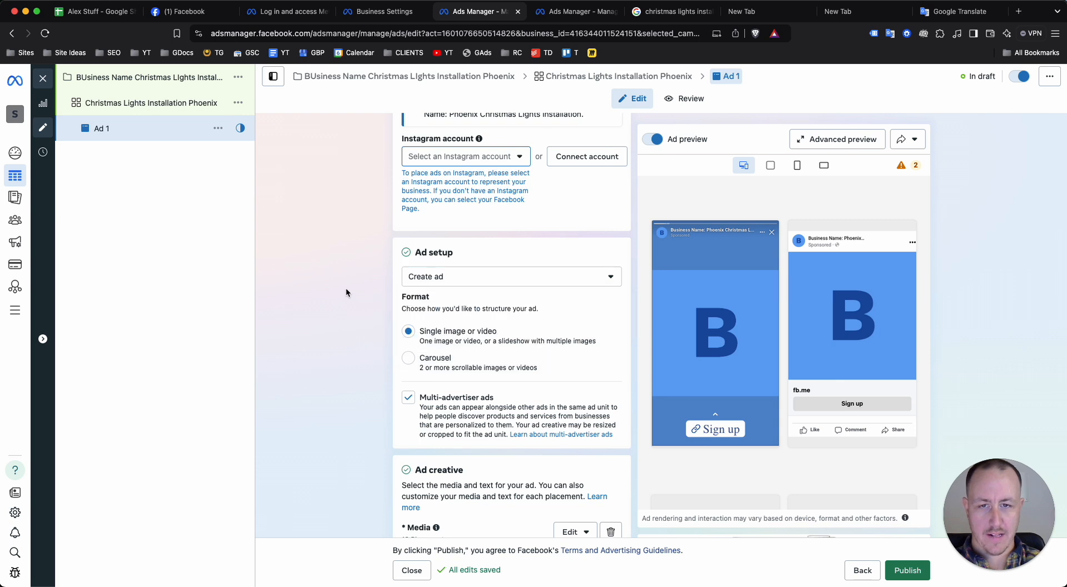
pyautogui.scroll(-1, 458, 287)
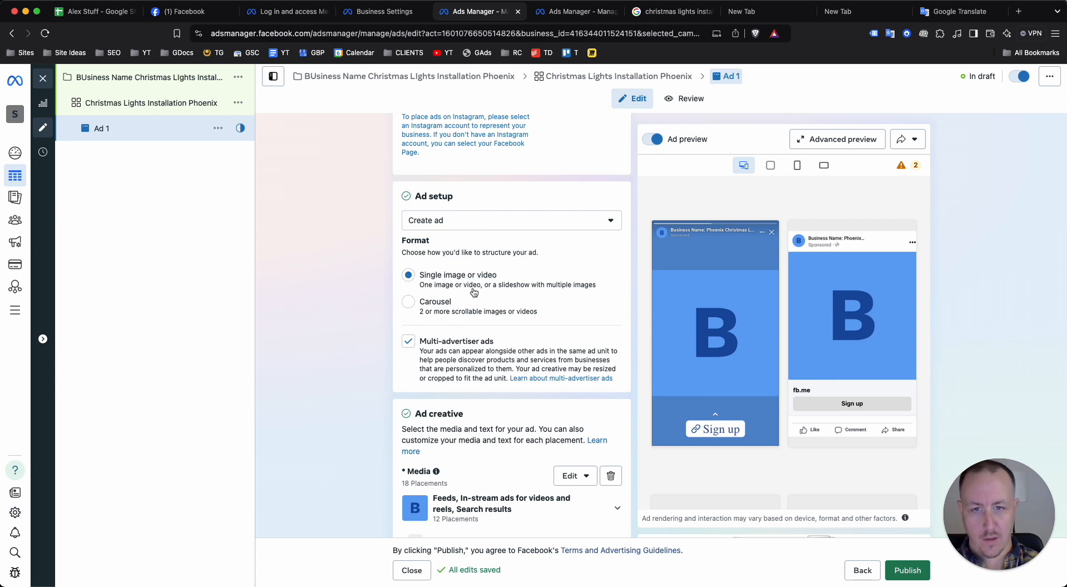
# Examine the ad format and the media assigned to each placement group, including the individual feed, in-stream and search placements
pyautogui.scroll(-5, 459, 298)
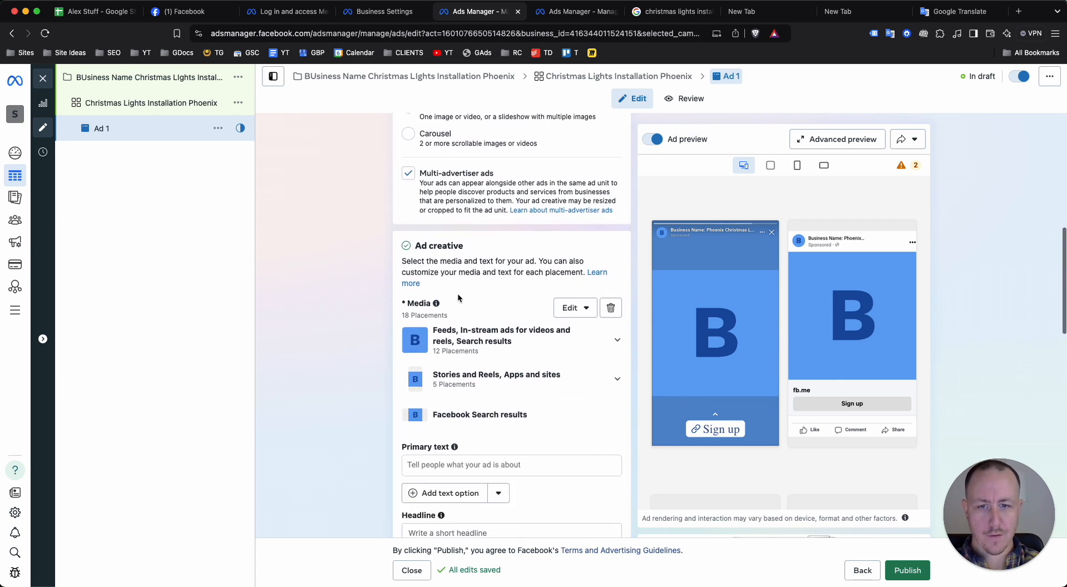
pyautogui.scroll(-2, 425, 302)
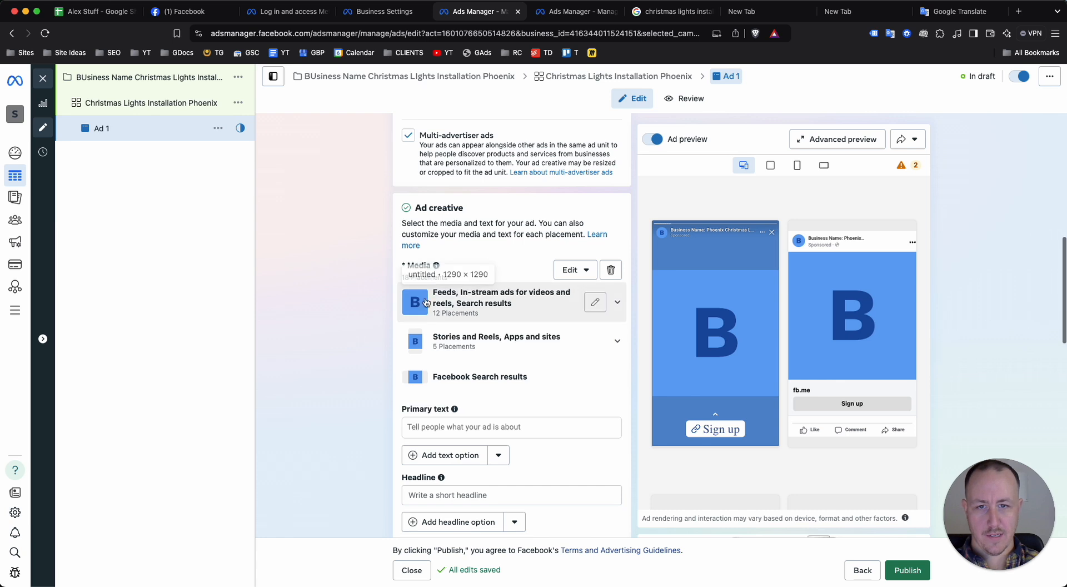
pyautogui.scroll(-1, 461, 250)
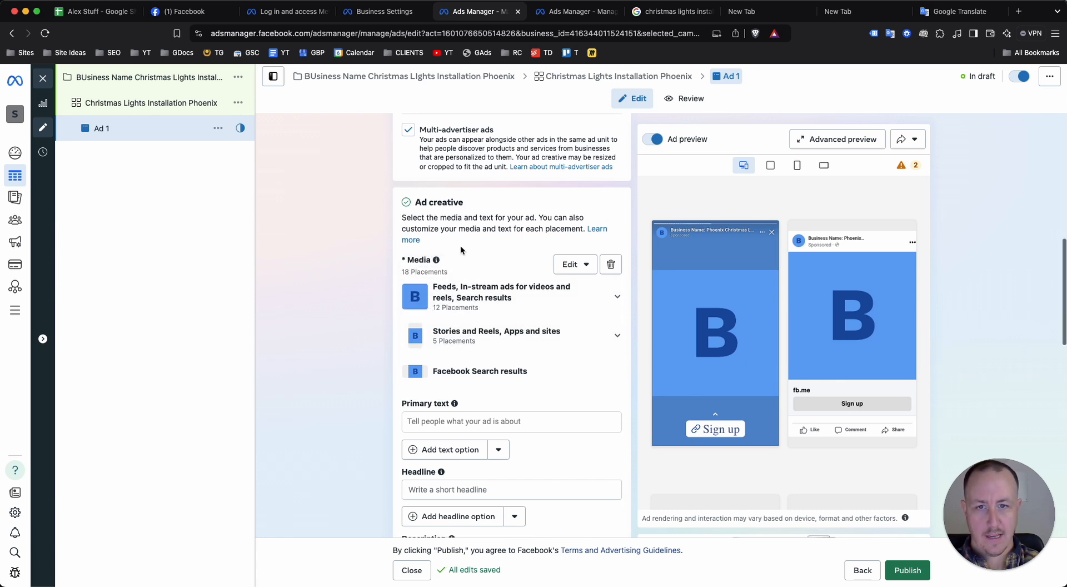
pyautogui.click(617, 293)
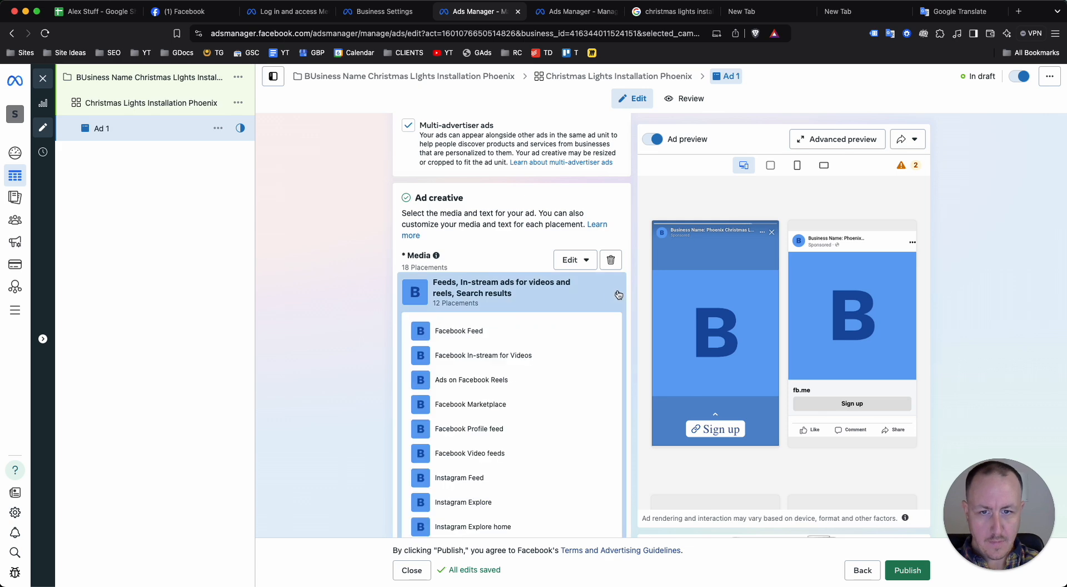
pyautogui.scroll(-2, 556, 334)
pyautogui.scroll(2, 543, 350)
pyautogui.click(617, 303)
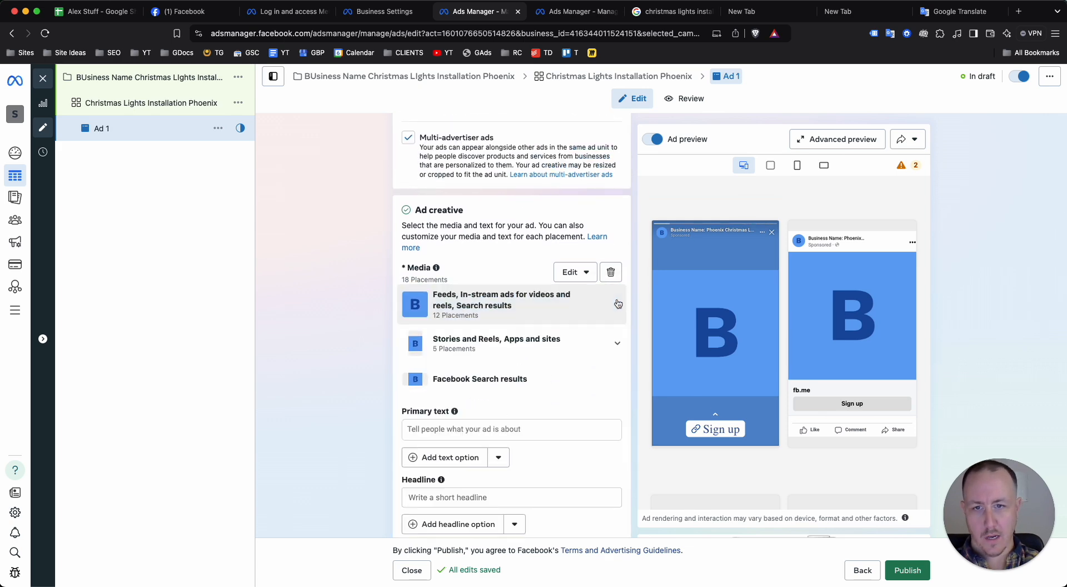
pyautogui.scroll(-1, 600, 328)
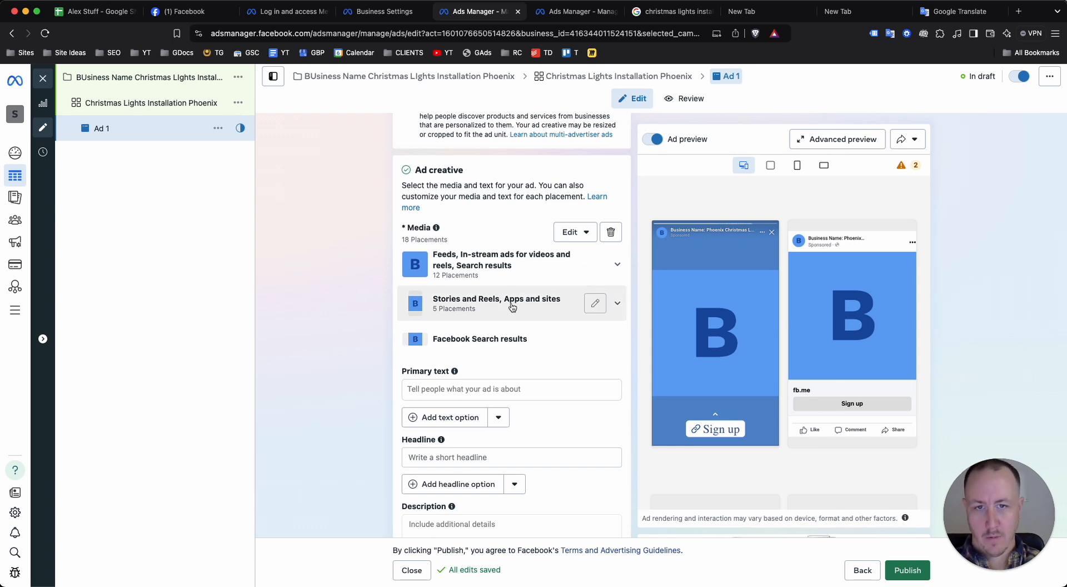
pyautogui.scroll(-1, 474, 284)
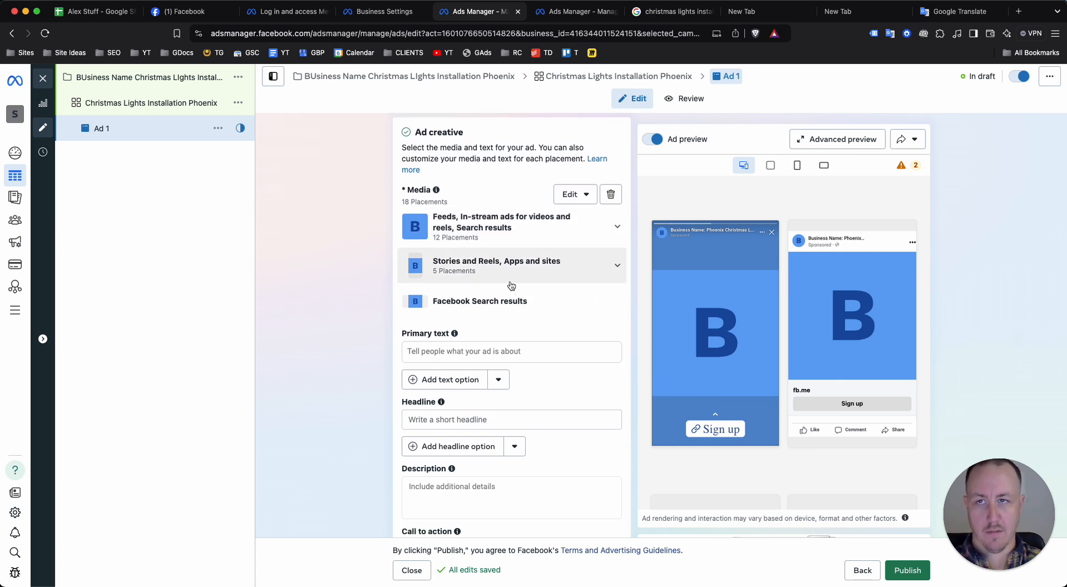
pyautogui.scroll(10, 526, 338)
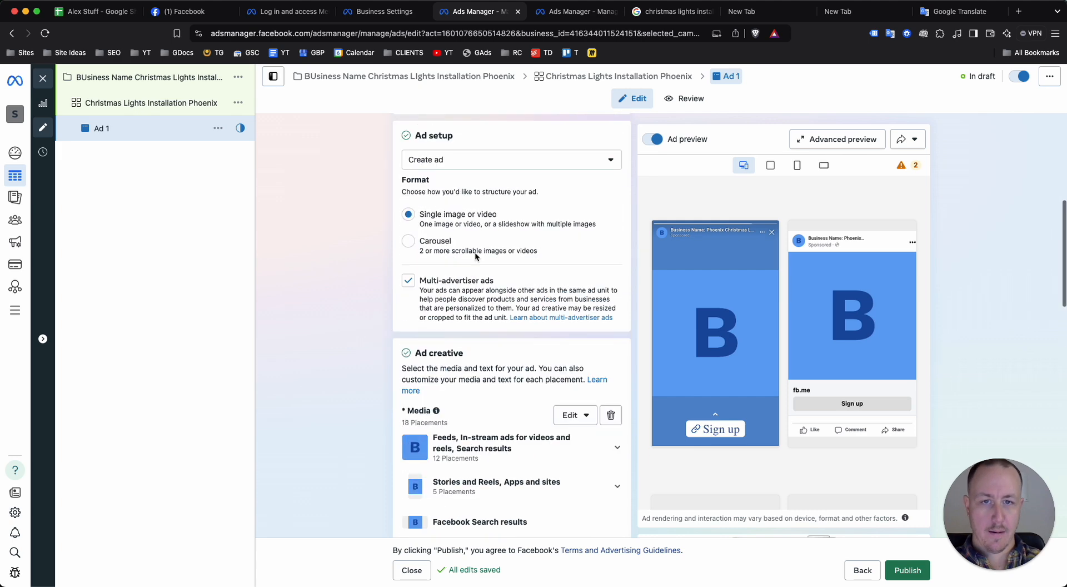
pyautogui.scroll(-5, 508, 273)
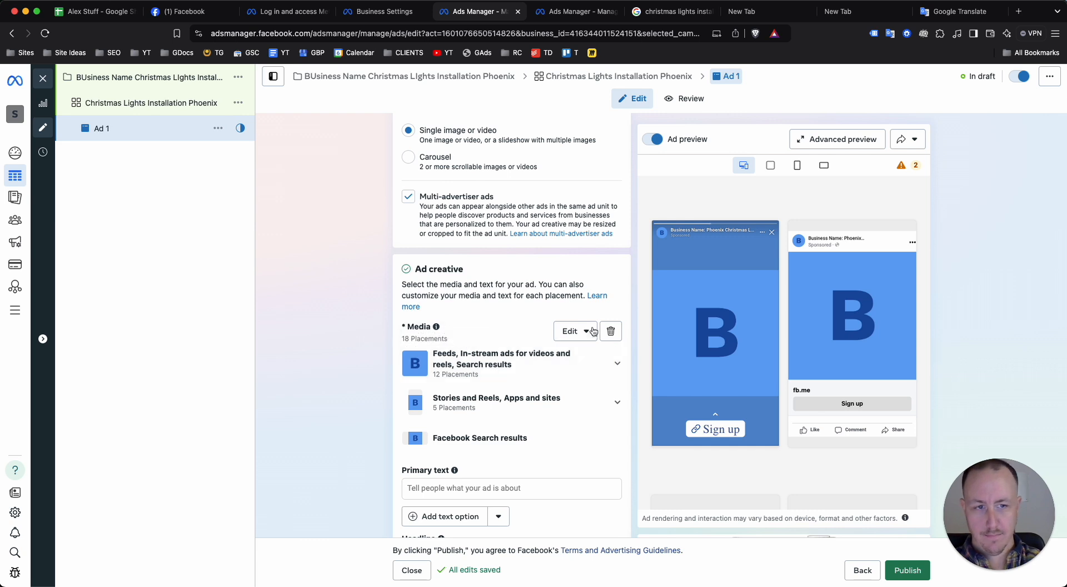
# Set the ad's call to action to "Get quote"
pyautogui.scroll(-4, 444, 359)
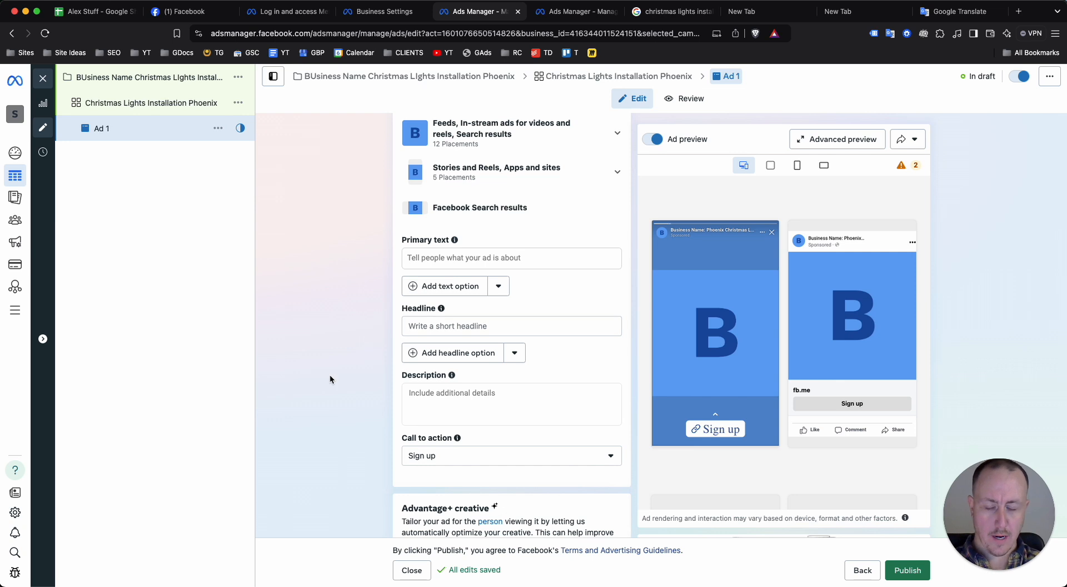
pyautogui.click(448, 455)
pyautogui.click(341, 402)
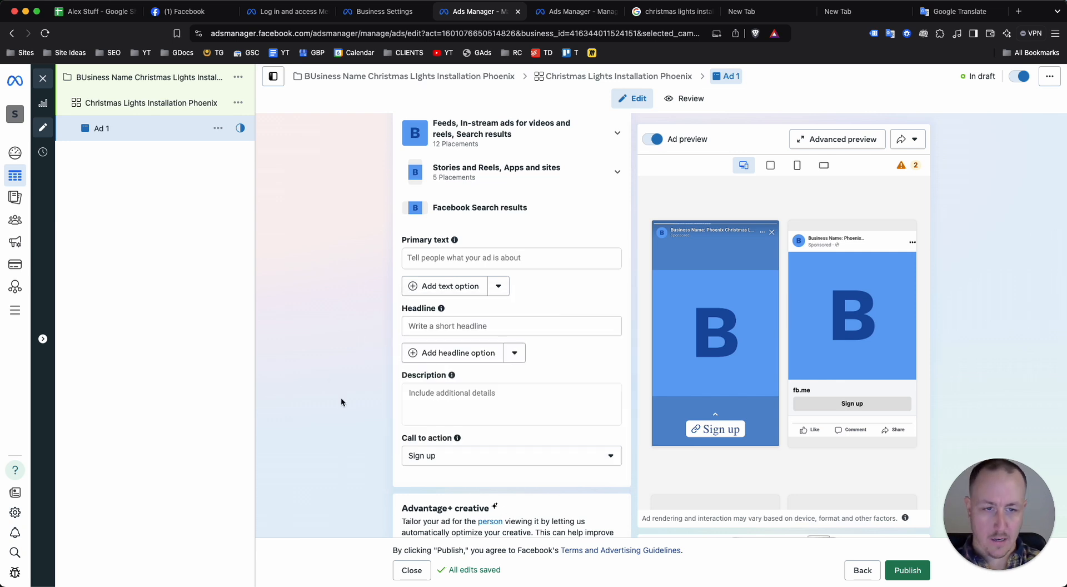
pyautogui.click(435, 454)
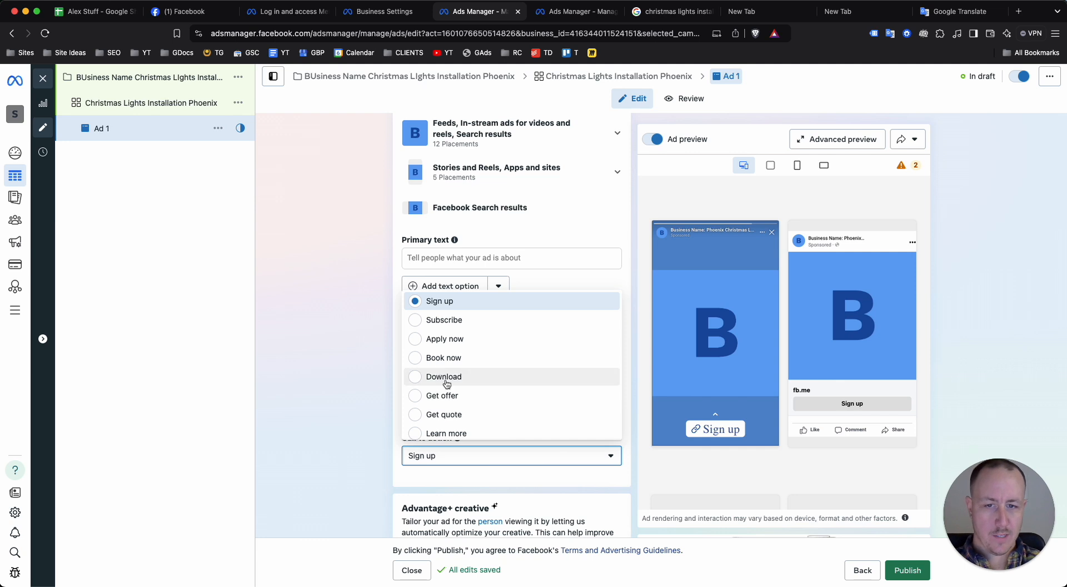
pyautogui.click(453, 417)
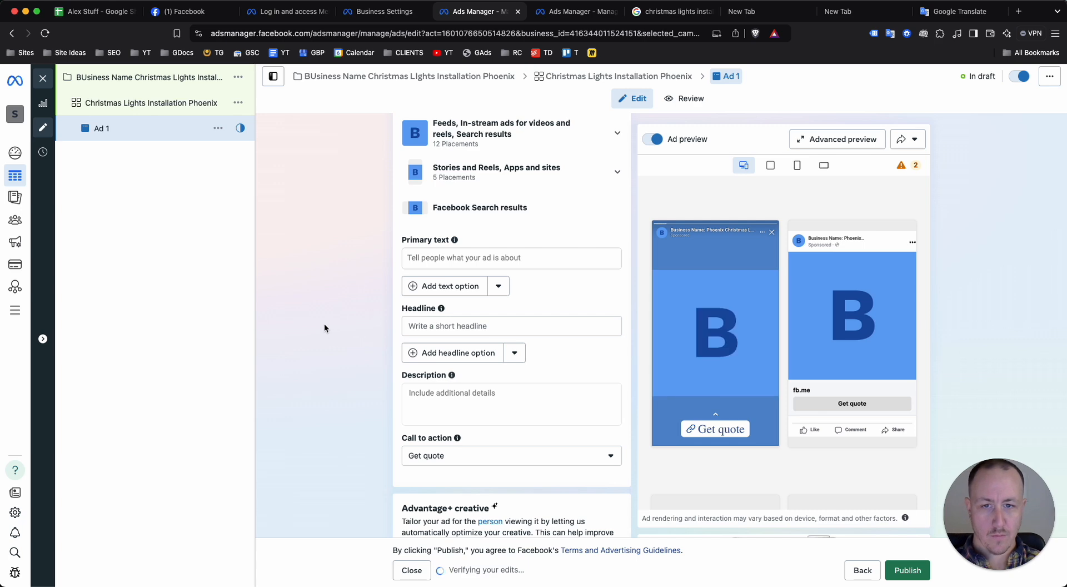
# Review the ad's text fields, Advantage+ creative enhancements and destination section
pyautogui.scroll(-1, 472, 342)
pyautogui.scroll(-3, 471, 342)
pyautogui.scroll(1, 470, 345)
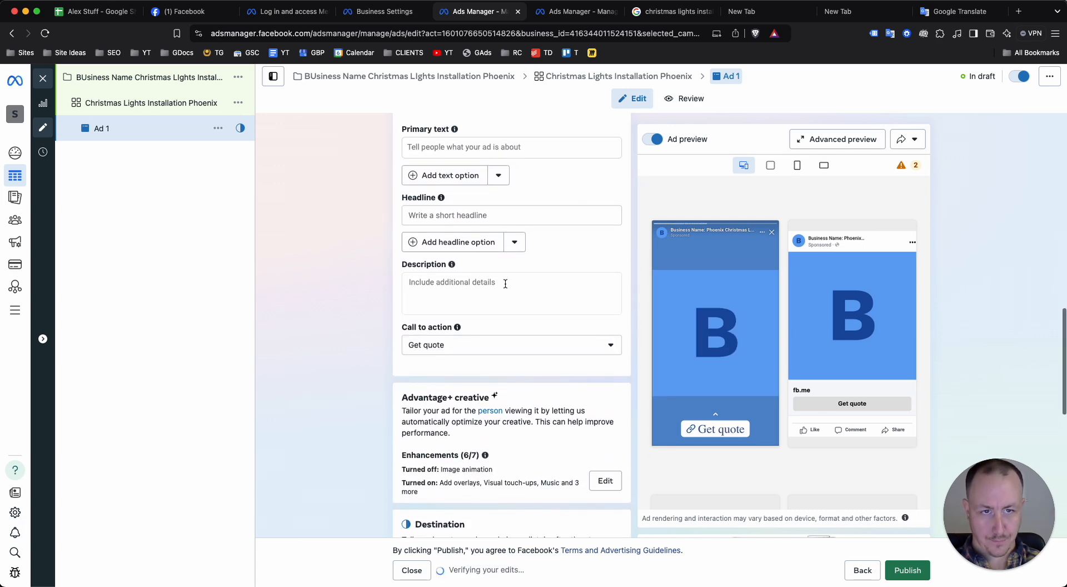
pyautogui.scroll(-1, 500, 283)
pyautogui.scroll(-6, 510, 292)
pyautogui.scroll(12, 510, 292)
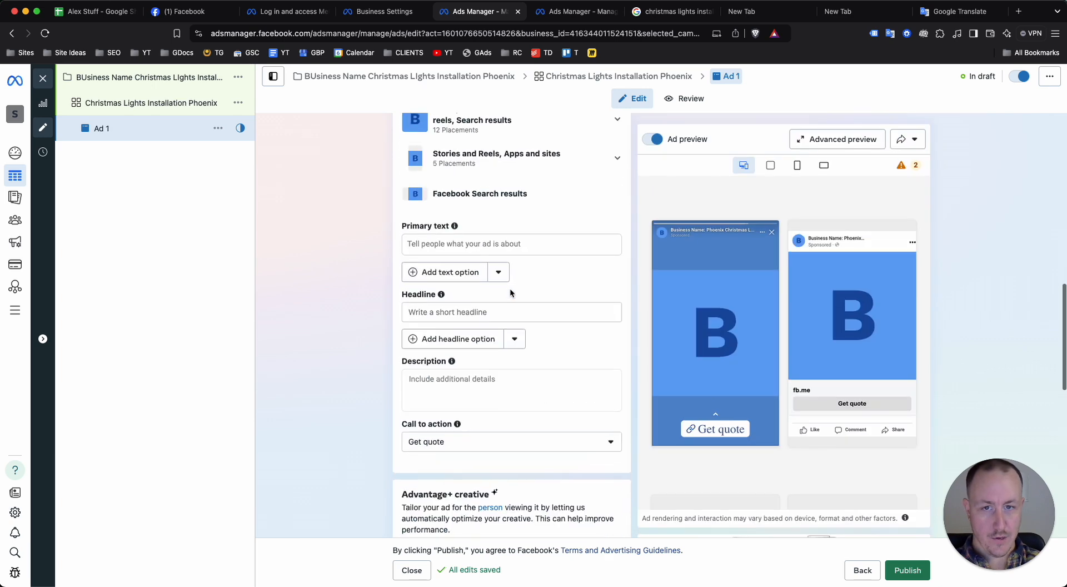
# Add two more headline options to the ad
pyautogui.scroll(-3, 510, 291)
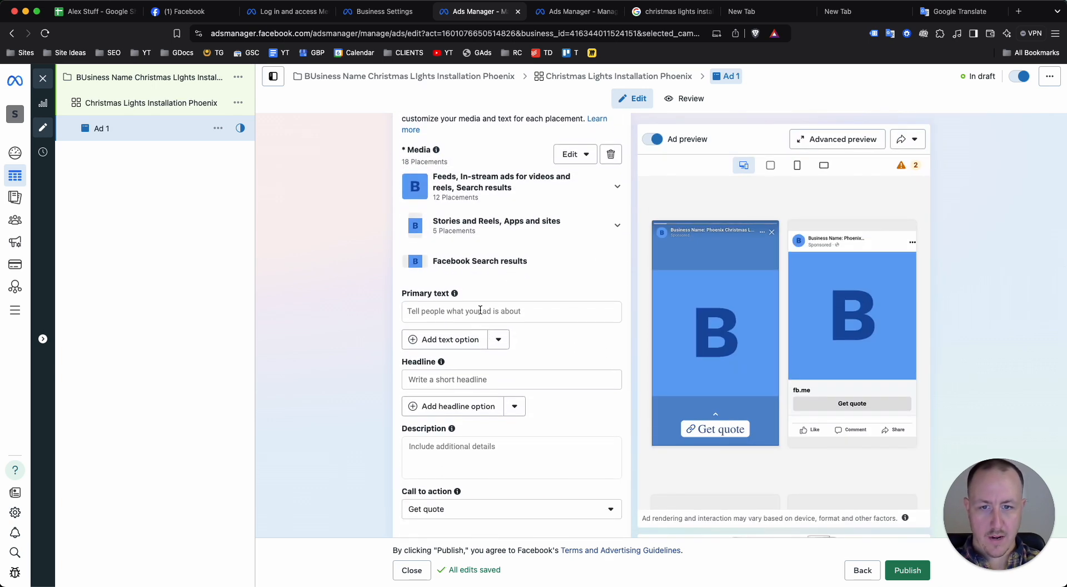
pyautogui.scroll(-1, 478, 310)
pyautogui.click(472, 351)
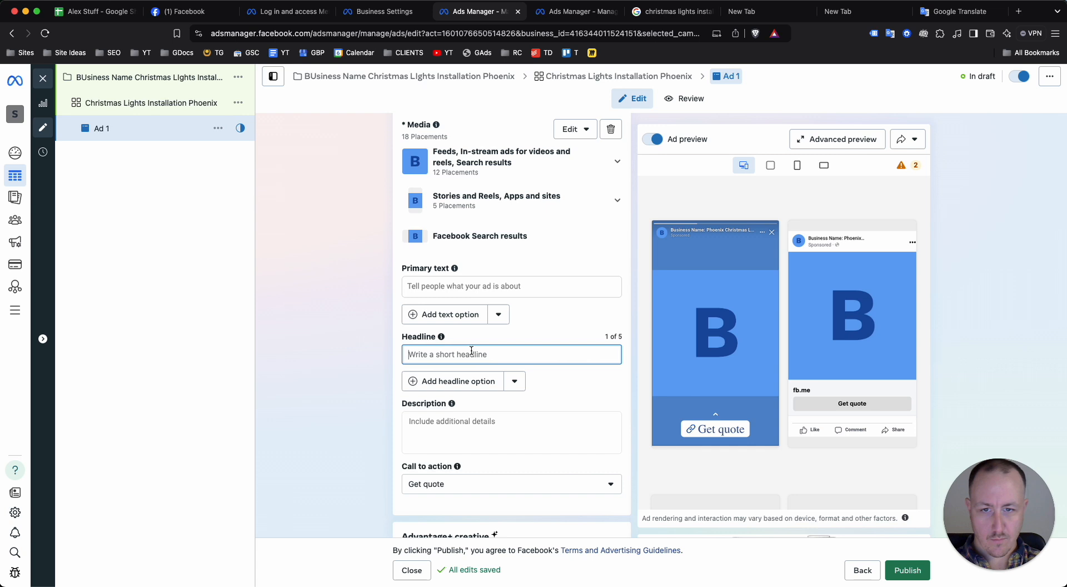
pyautogui.click(436, 380)
pyautogui.click(439, 425)
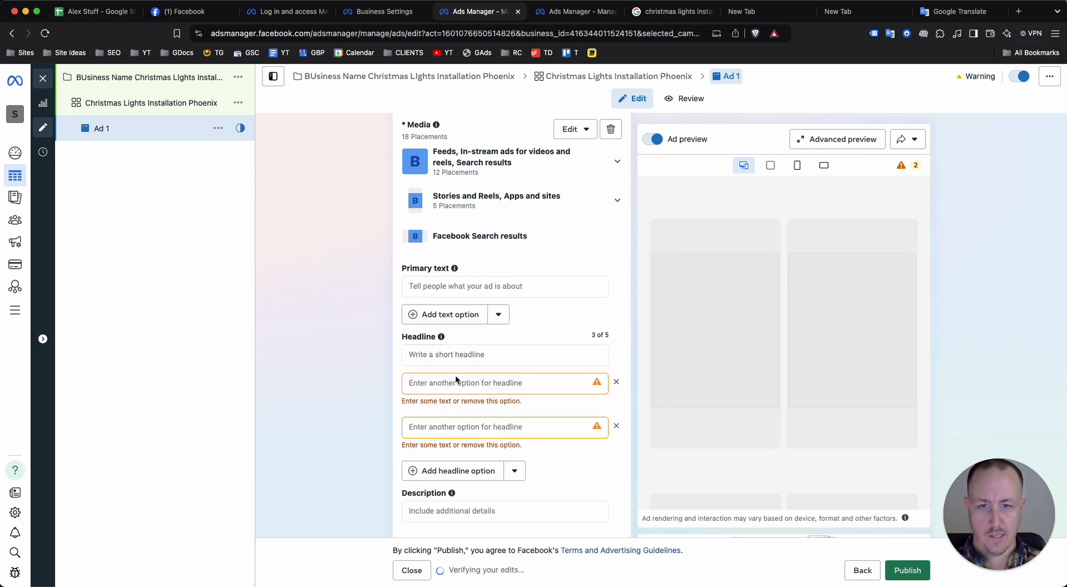
# Enter "Christmas Lights Installation in Phoenix" as the first headline
pyautogui.click(458, 355)
pyautogui.write('Chr')
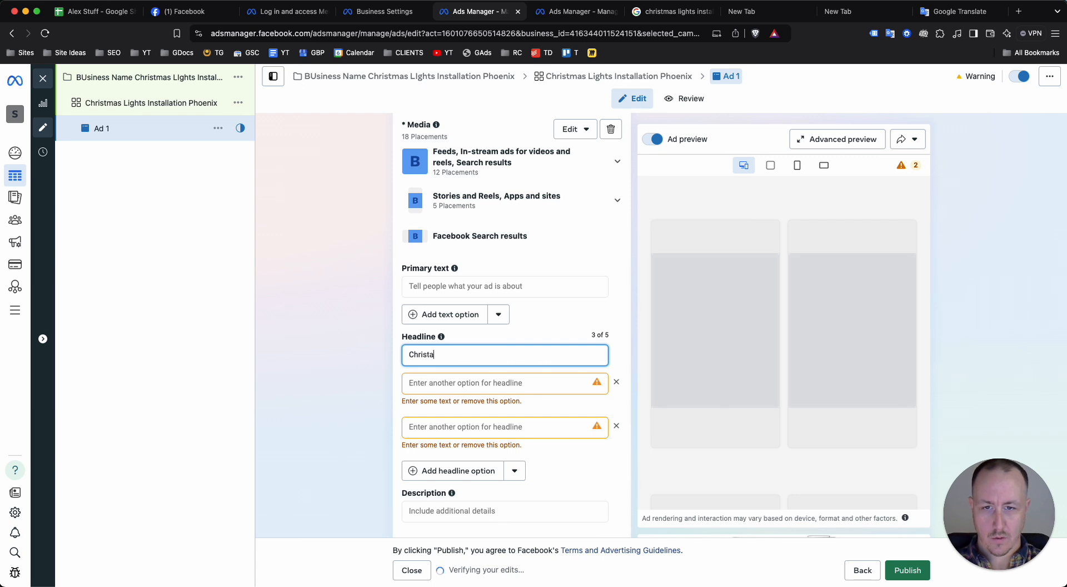
pyautogui.write('ista')
pyautogui.press('BackSpace')
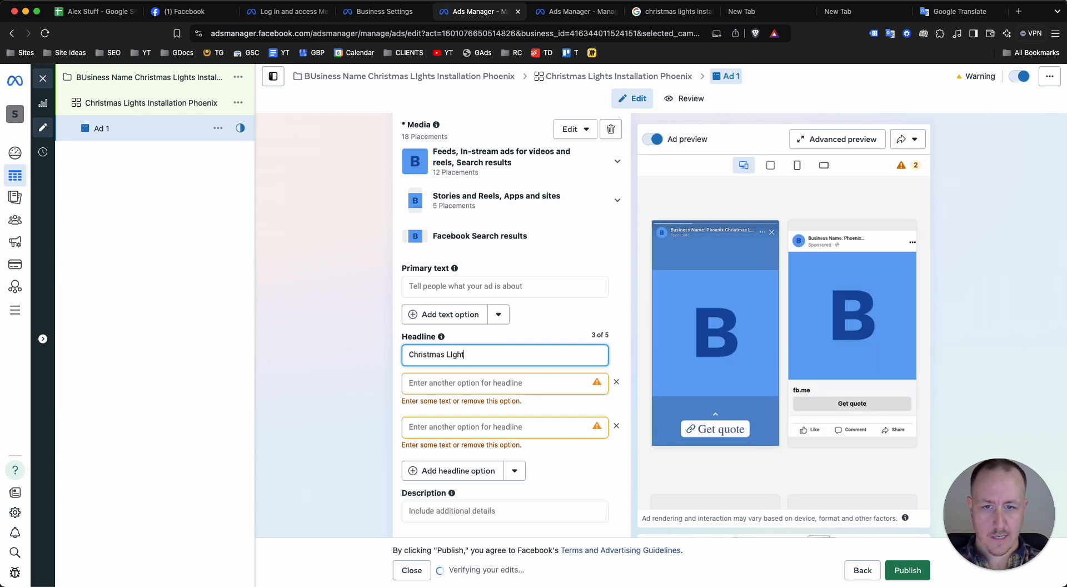
pyautogui.write('mas Lights I')
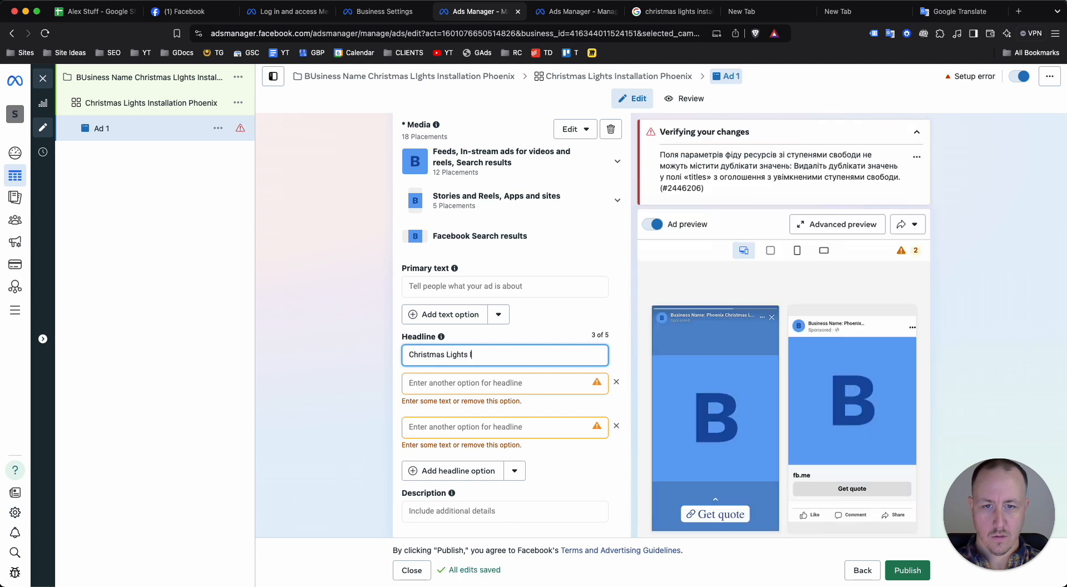
pyautogui.write('nstallation in P')
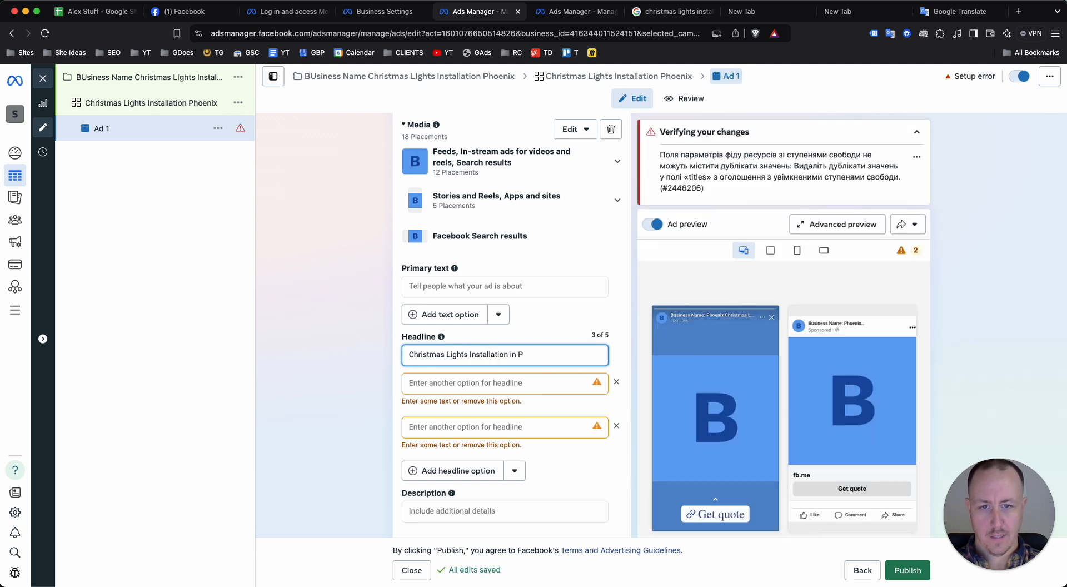
pyautogui.write('hoenix')
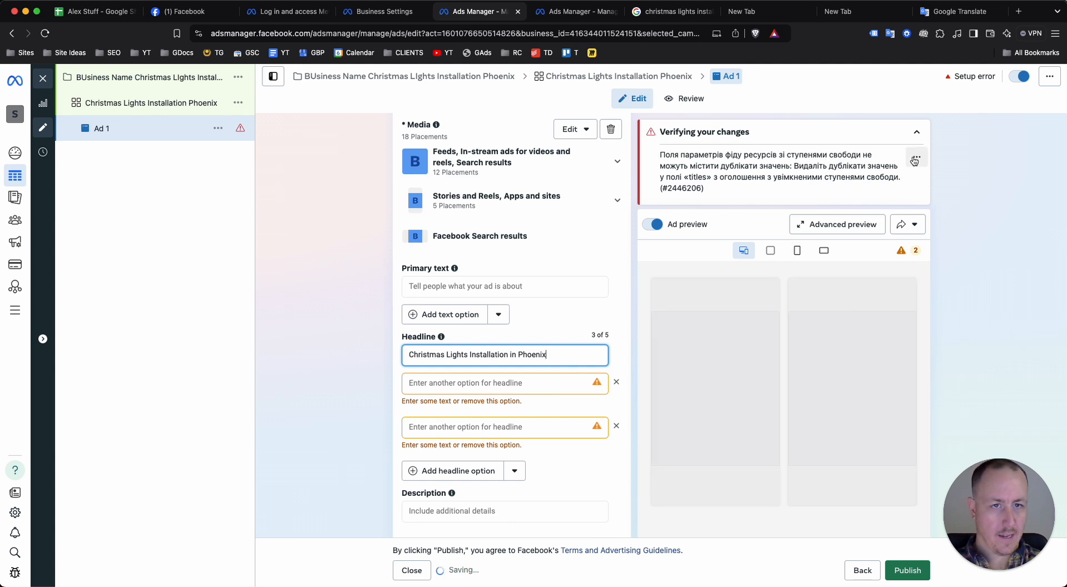
# Collapse the change verification notice and enter "Don't Get Up On a Ladder This Holiday Season" as the second headline
pyautogui.click(515, 383)
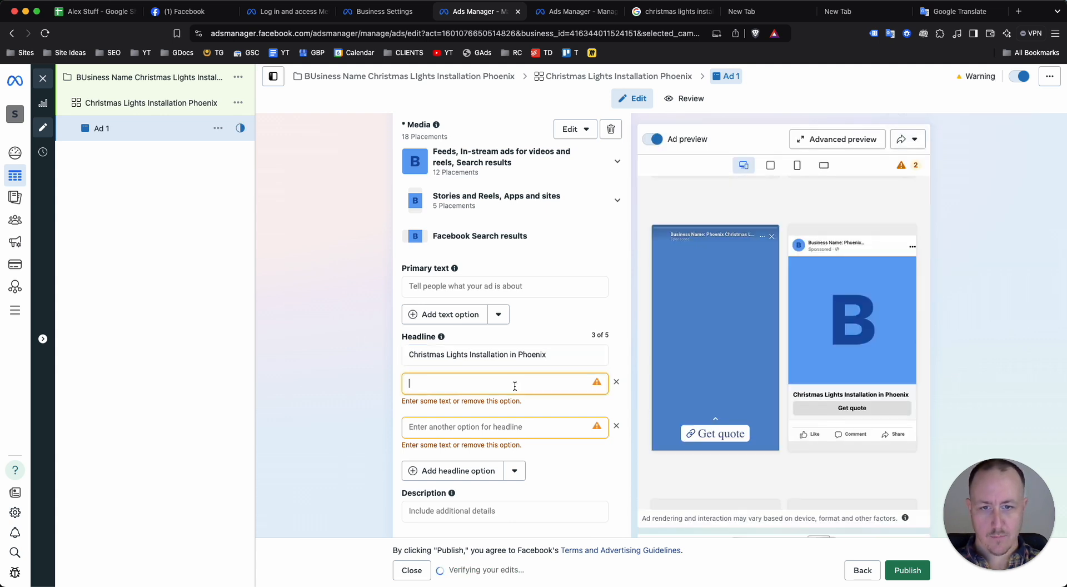
pyautogui.click(515, 470)
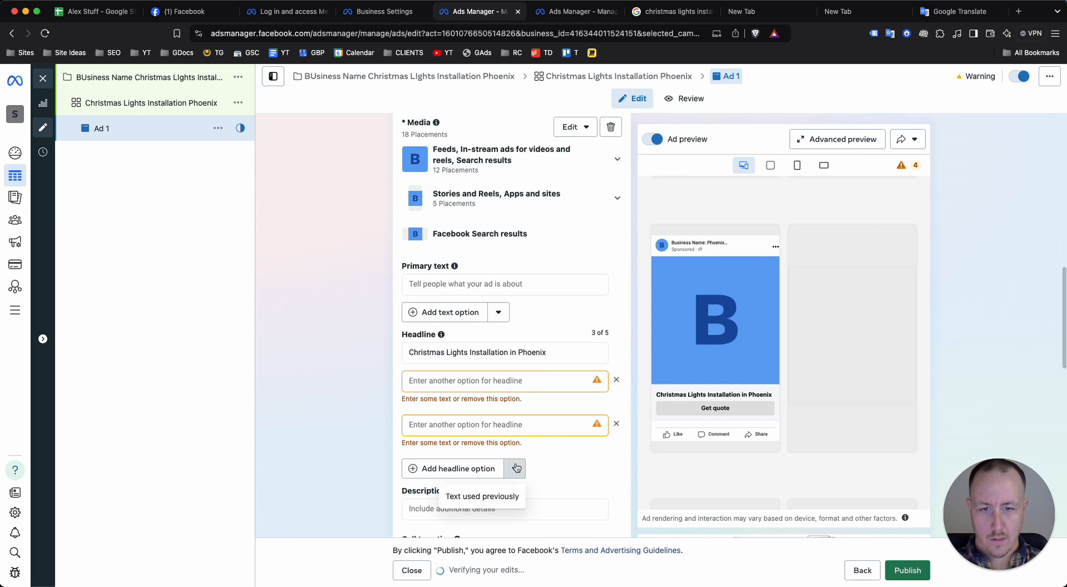
pyautogui.click(345, 422)
pyautogui.scroll(-2, 525, 477)
pyautogui.scroll(1, 512, 312)
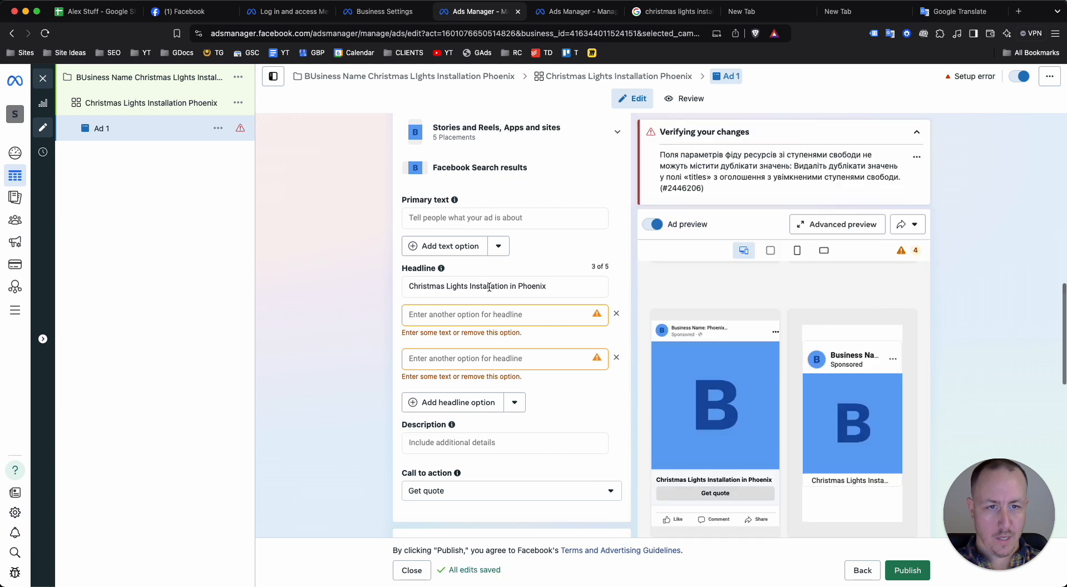
pyautogui.scroll(-1, 776, 220)
pyautogui.scroll(1, 777, 220)
pyautogui.click(916, 132)
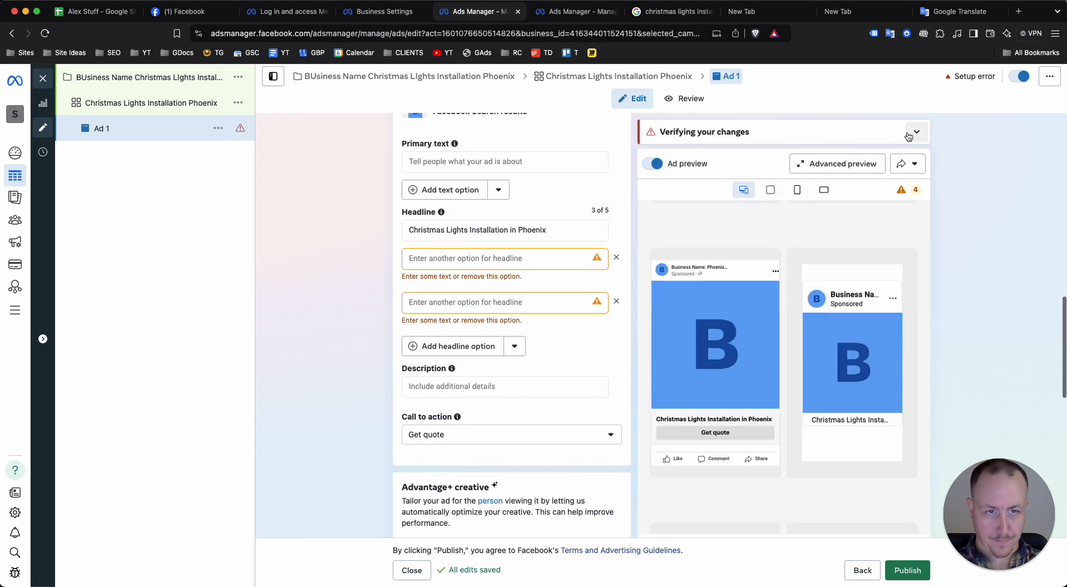
pyautogui.scroll(2, 492, 264)
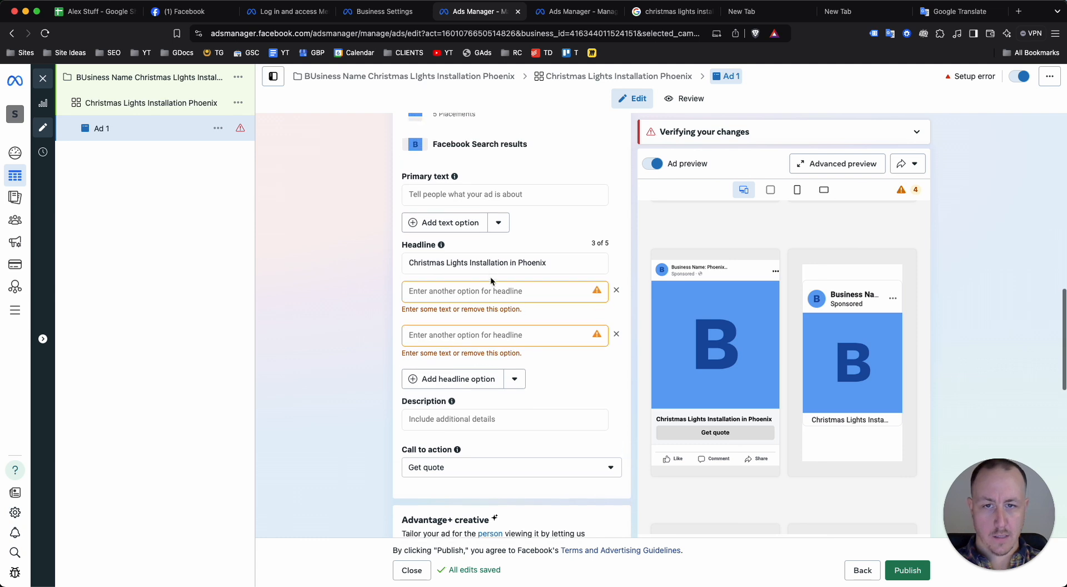
pyautogui.click(474, 293)
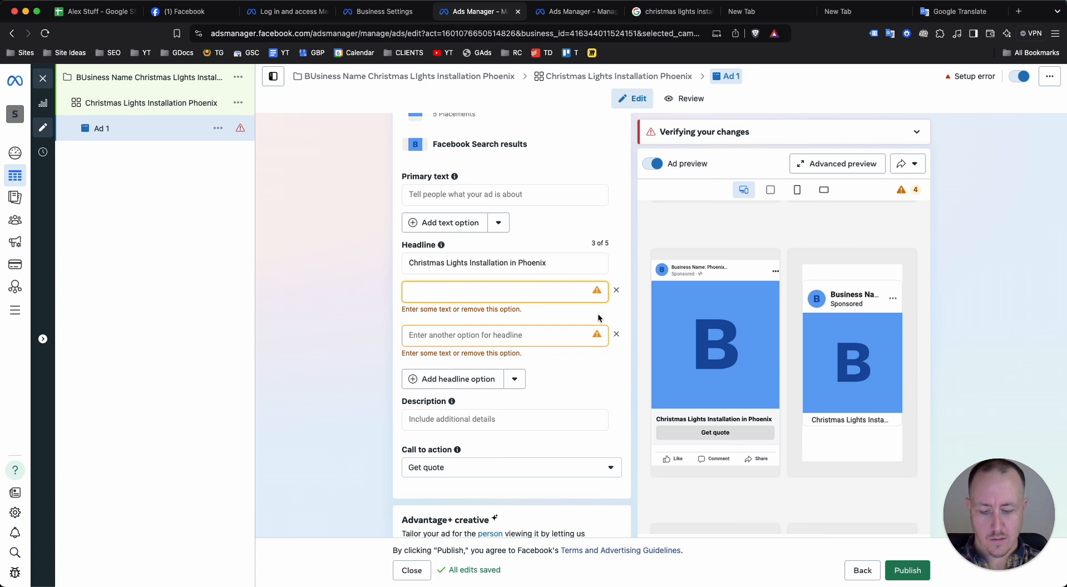
pyautogui.write('You')
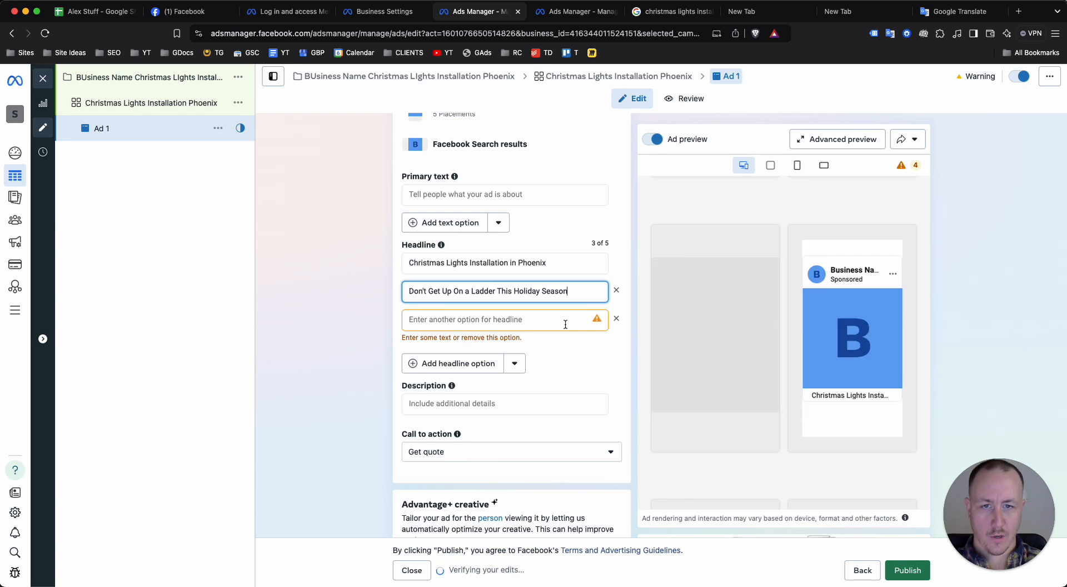
# Enter the primary text "Get Christmas lights installed by a professional this Christmas." and add a second primary text option
pyautogui.scroll(-1, 536, 282)
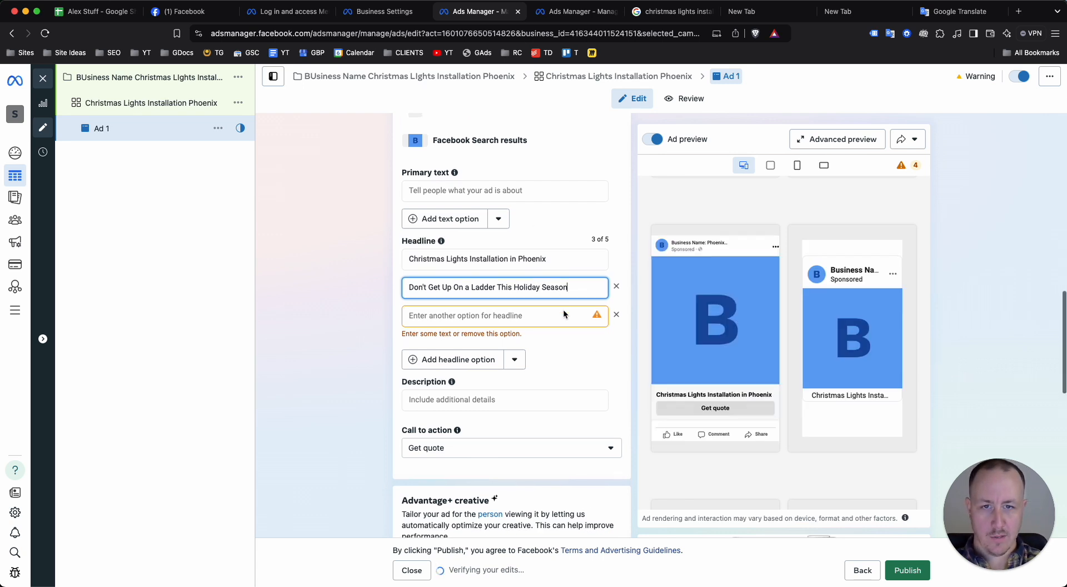
pyautogui.scroll(1, 561, 308)
pyautogui.click(519, 234)
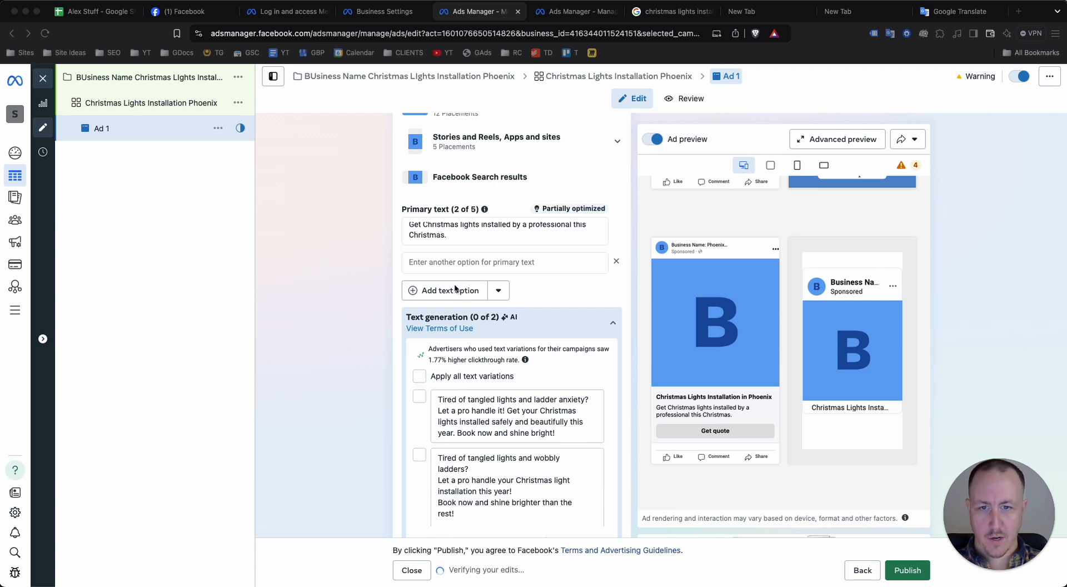
# Select the AI text variation starting "Tired of tangled lights and ladder anxiety?" and collapse the primary text suggestions
pyautogui.scroll(-1, 455, 288)
pyautogui.scroll(-3, 500, 403)
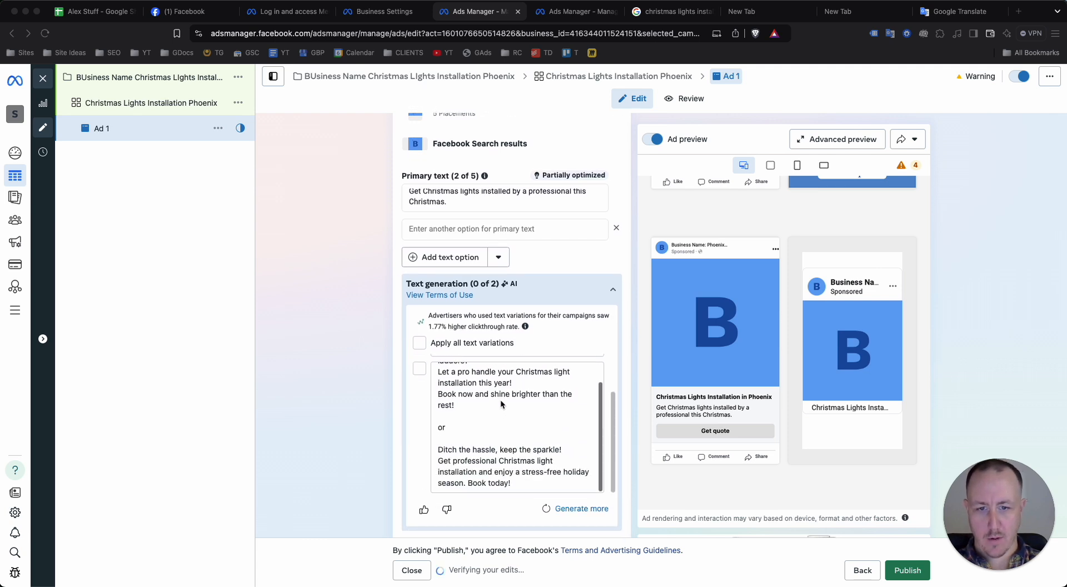
pyautogui.scroll(3, 500, 404)
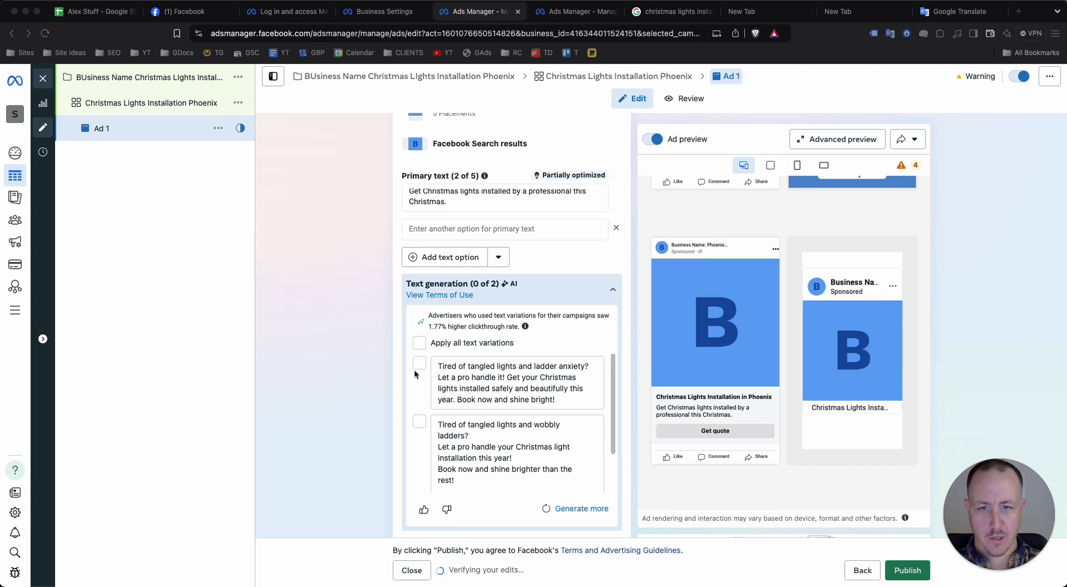
pyautogui.click(418, 362)
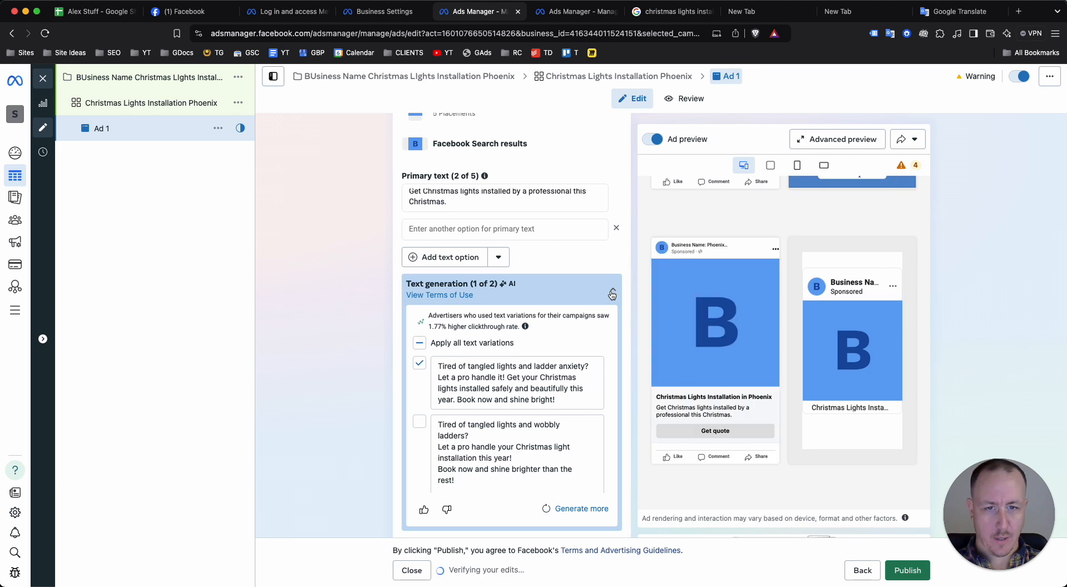
pyautogui.scroll(-1, 549, 396)
pyautogui.scroll(8, 572, 329)
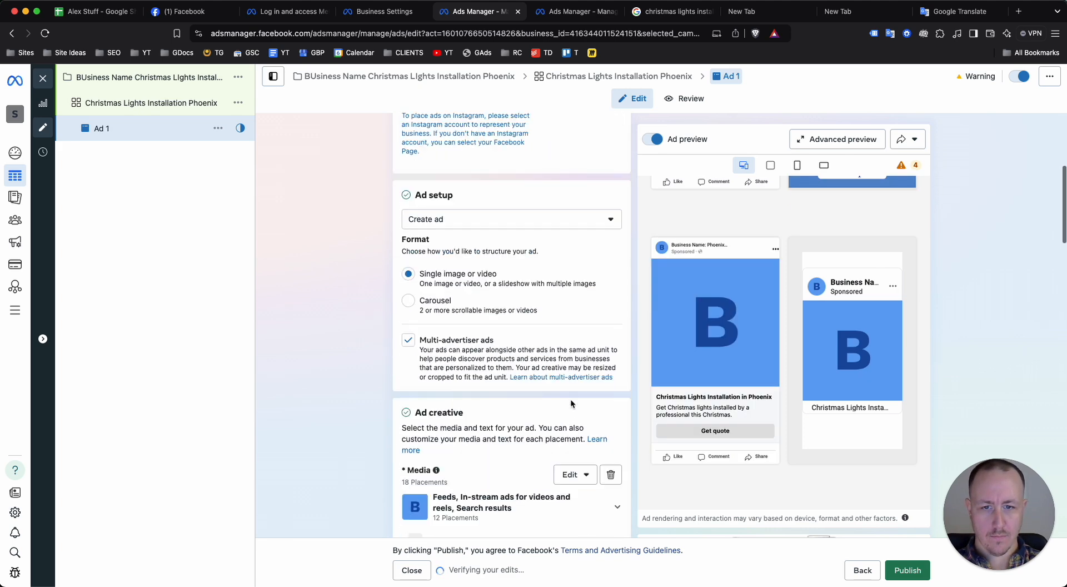
pyautogui.scroll(-6, 571, 401)
pyautogui.scroll(1, 574, 383)
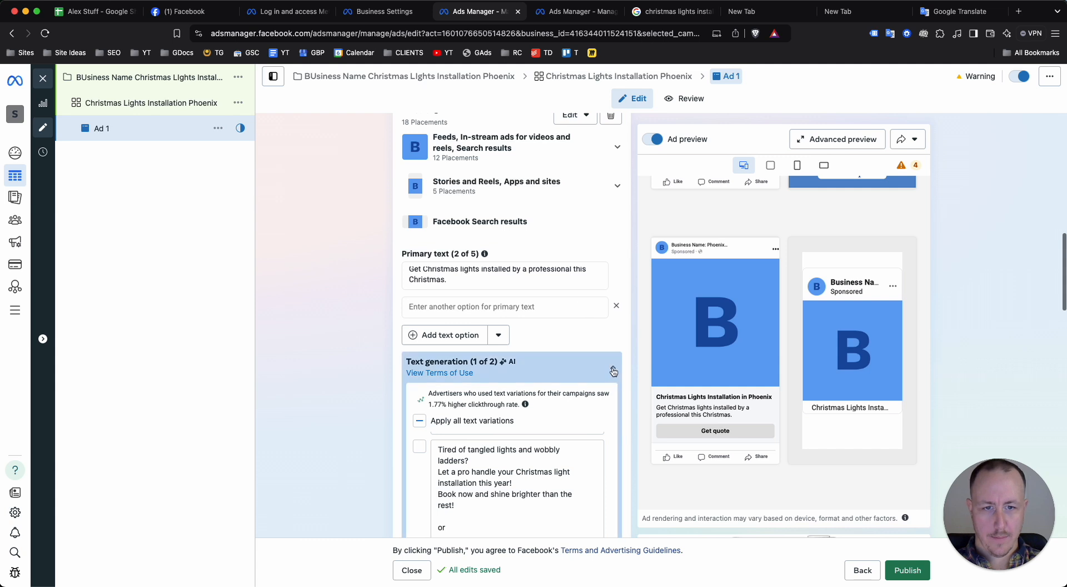
pyautogui.click(613, 369)
# Fill in two longer primary texts, a "Brighten up your holidays with a dazzling Christmas light display!" headline and a "Christmas Light Installation in Phoenix" headline
pyautogui.scroll(-1, 550, 339)
pyautogui.click(483, 279)
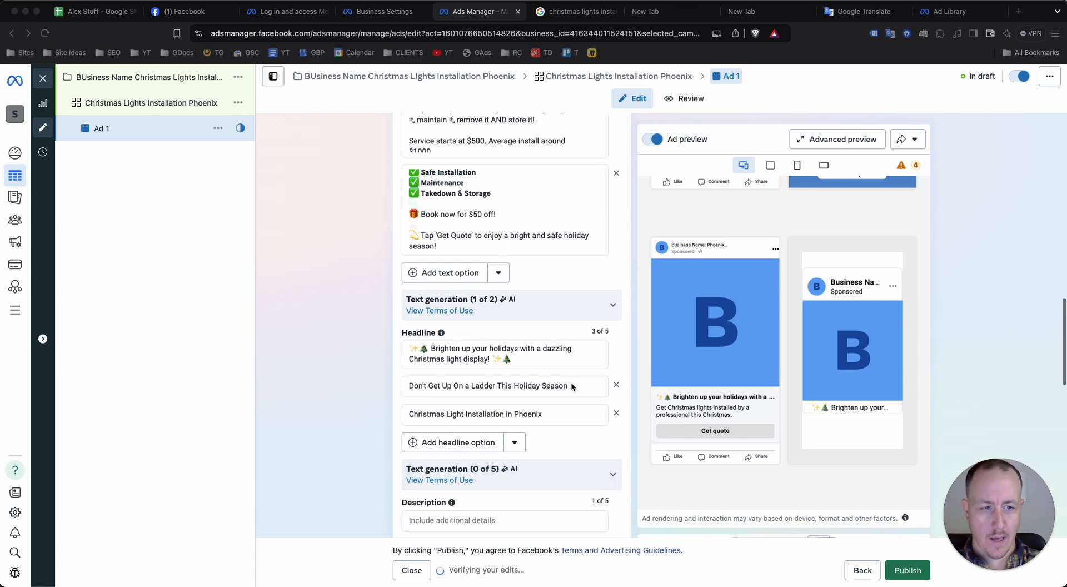
# Read through the ad's primary text options, including the service details, pricing and discount offer
pyautogui.scroll(2, 483, 366)
pyautogui.scroll(1, 492, 376)
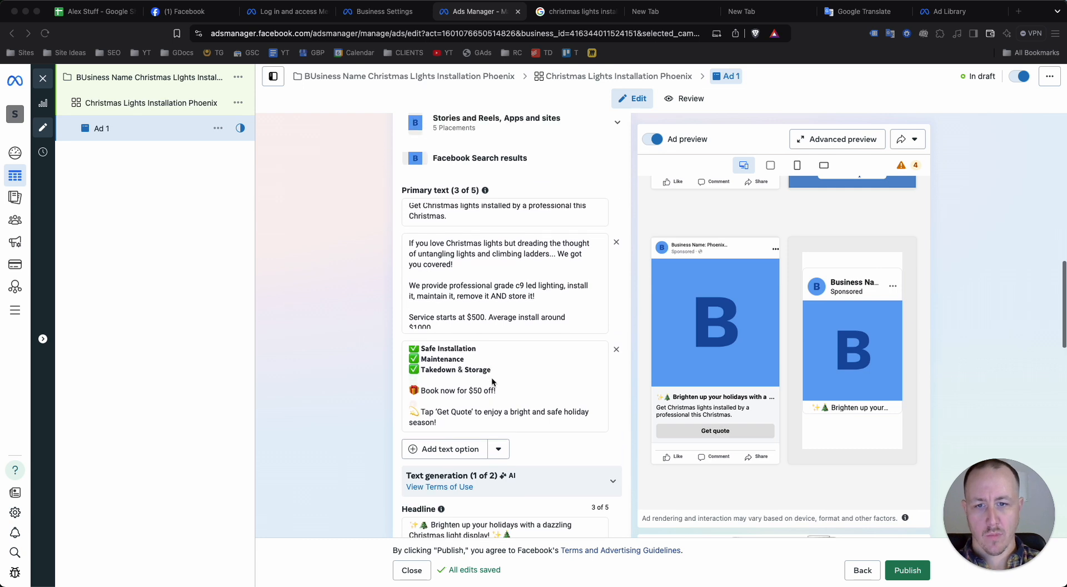
pyautogui.click(500, 424)
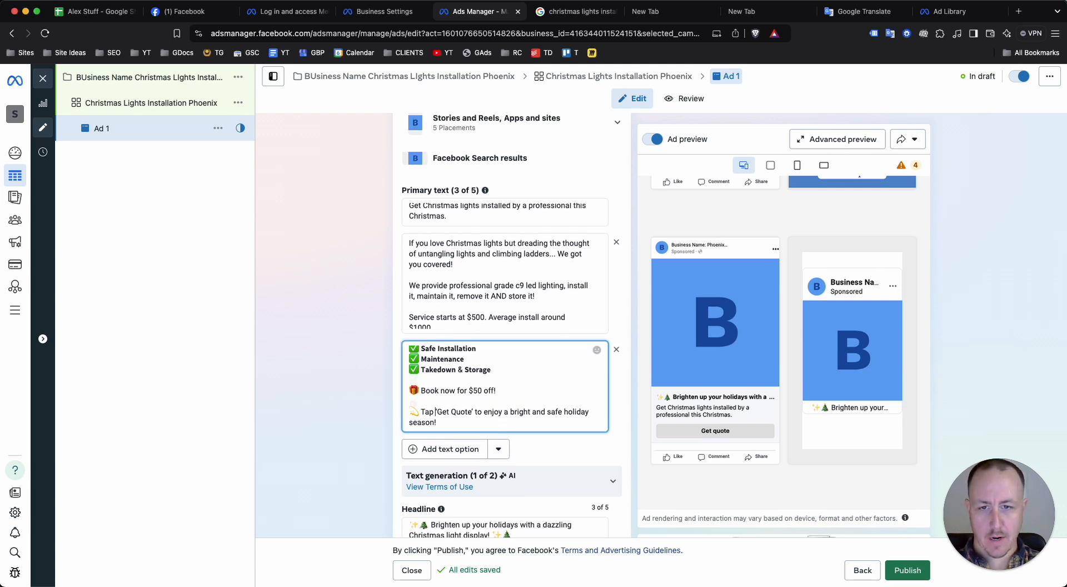
pyautogui.scroll(1, 437, 358)
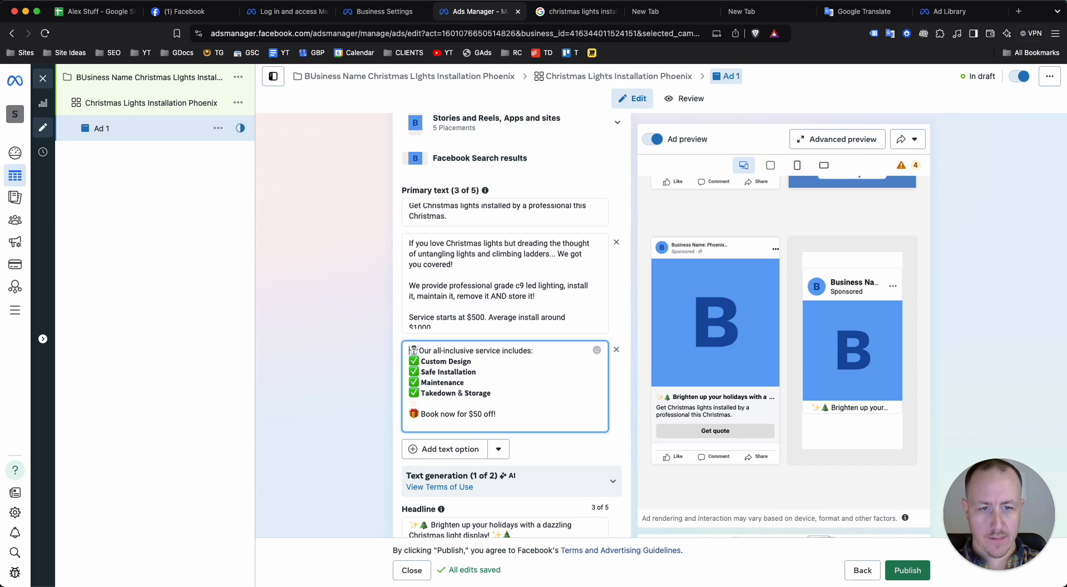
pyautogui.click(502, 325)
pyautogui.moveTo(496, 273); pyautogui.dragTo(499, 323)
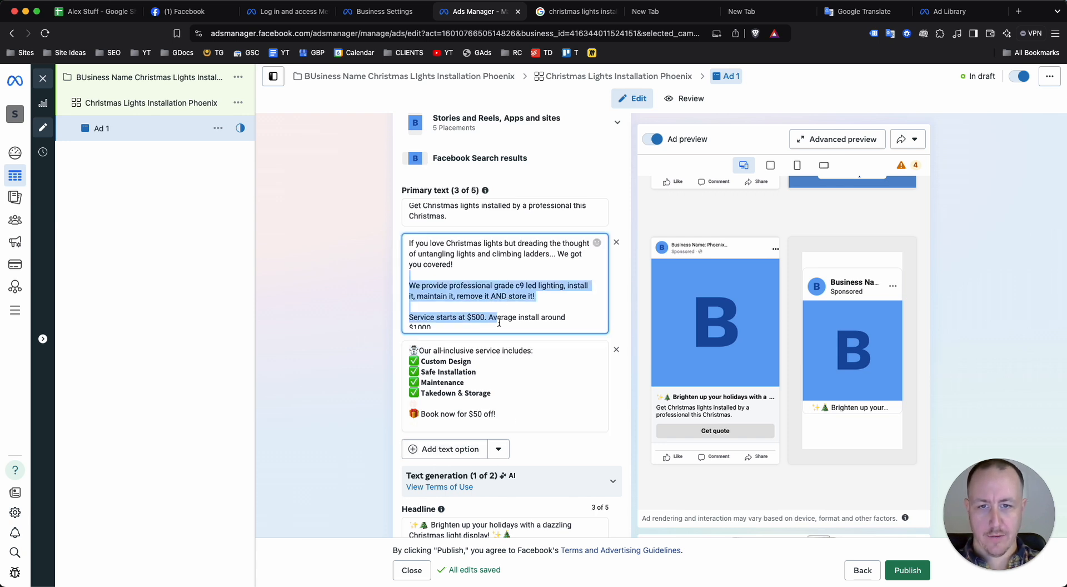
pyautogui.click(479, 307)
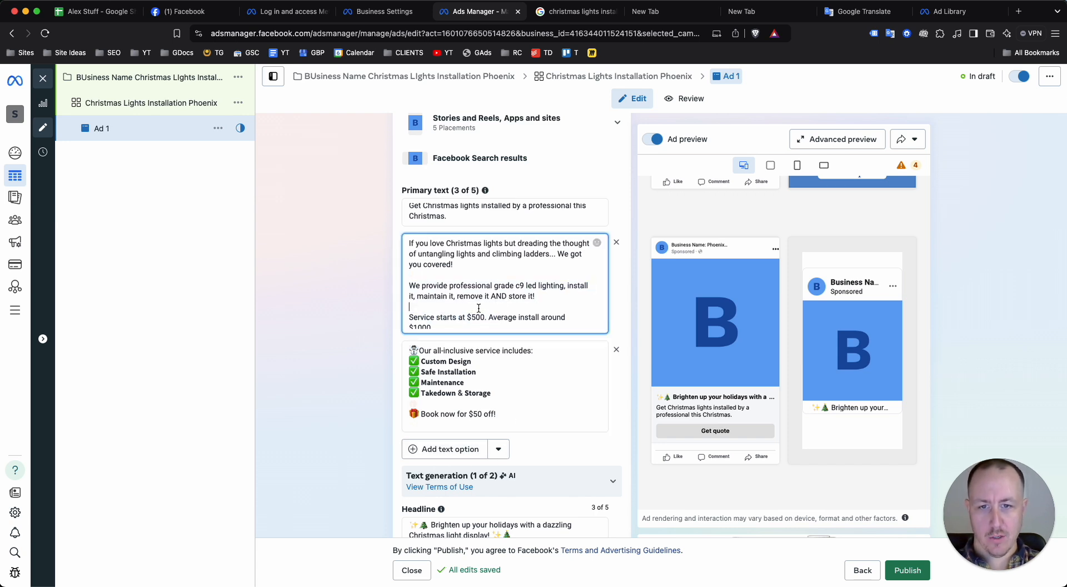
pyautogui.click(506, 218)
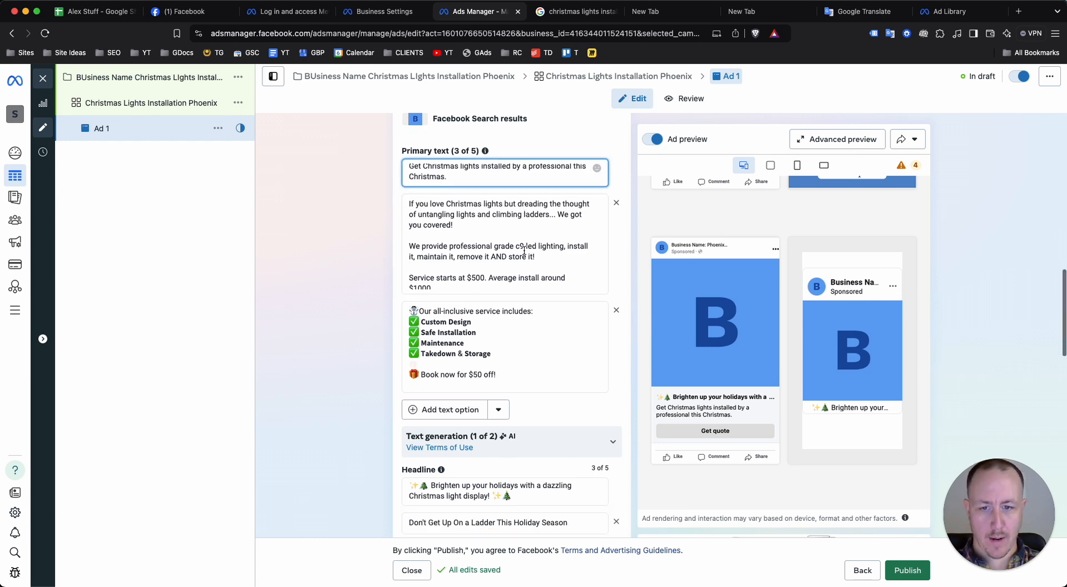
# Examine the ad's headline options and the explanation of the optional description field
pyautogui.scroll(-5, 523, 250)
pyautogui.click(450, 330)
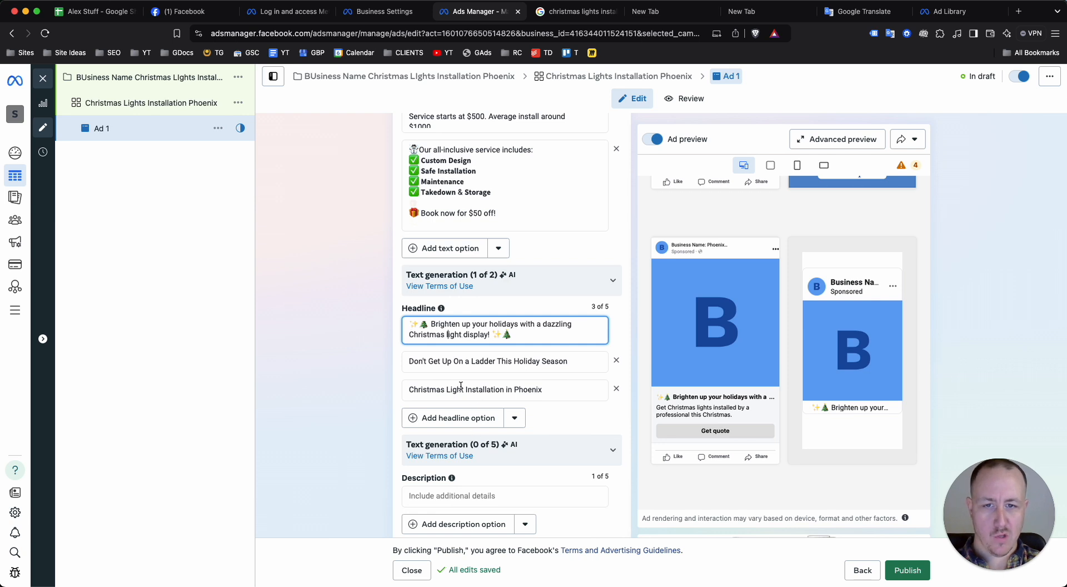
pyautogui.scroll(5, 361, 350)
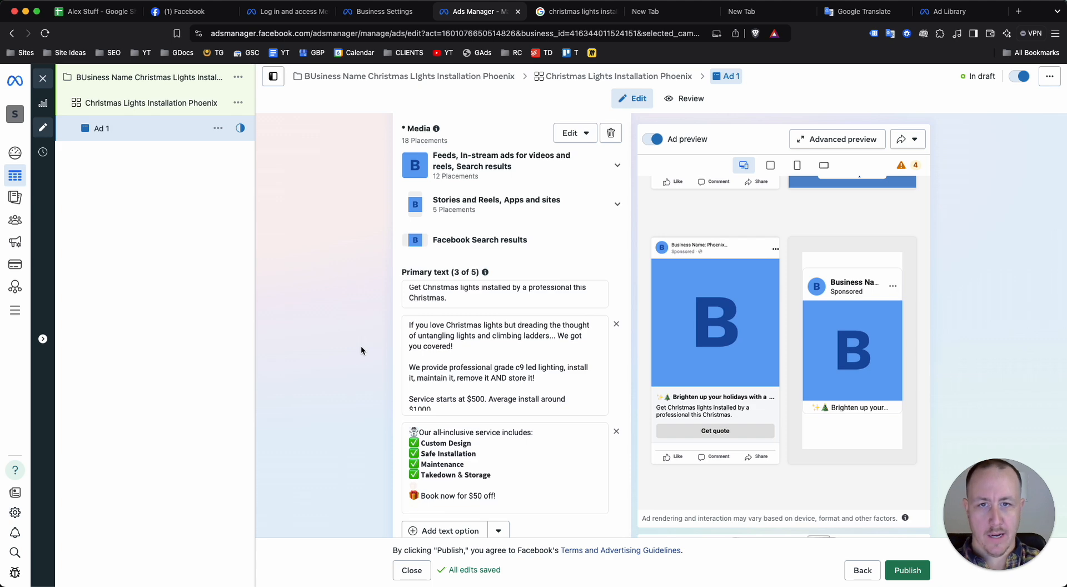
pyautogui.scroll(-9, 361, 350)
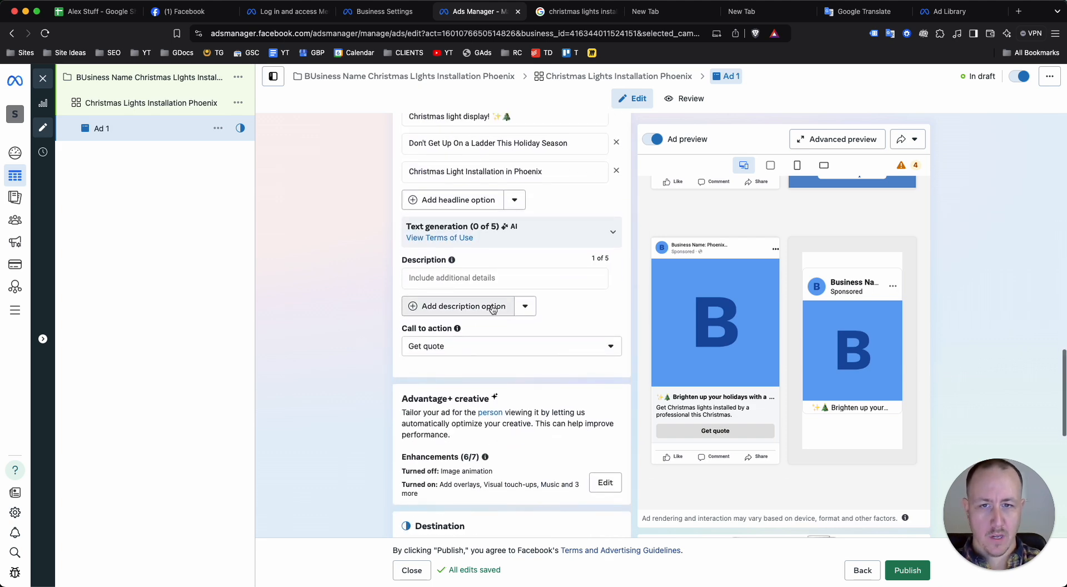
pyautogui.click(520, 281)
pyautogui.moveTo(452, 262)
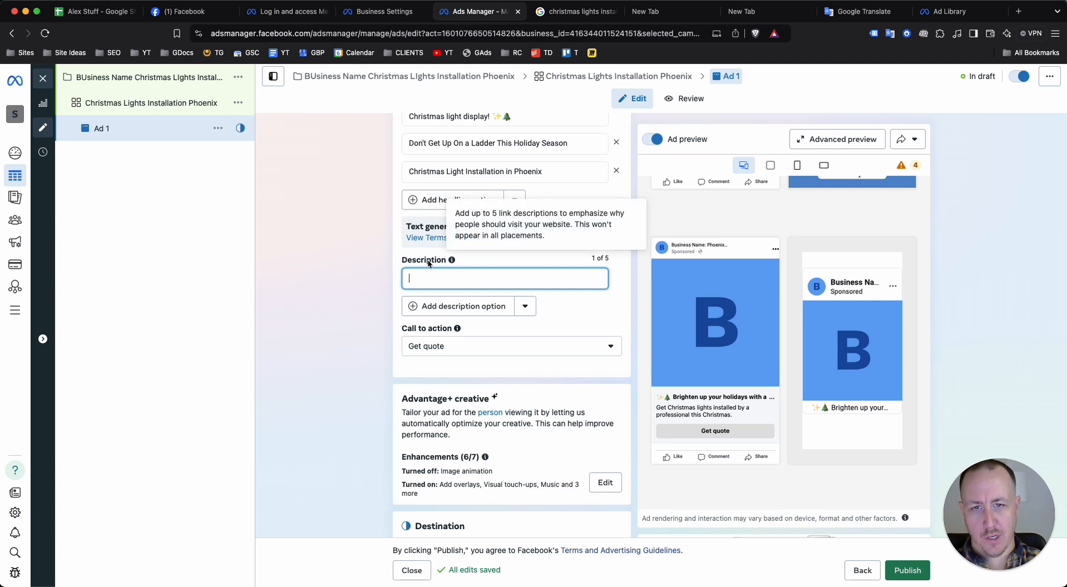
pyautogui.click(345, 282)
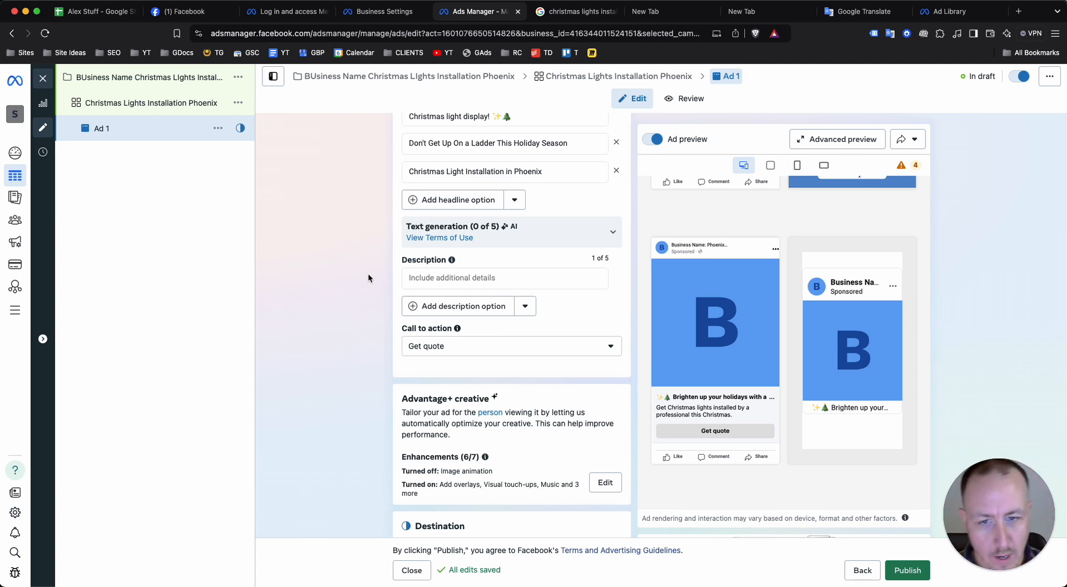
pyautogui.scroll(7, 368, 272)
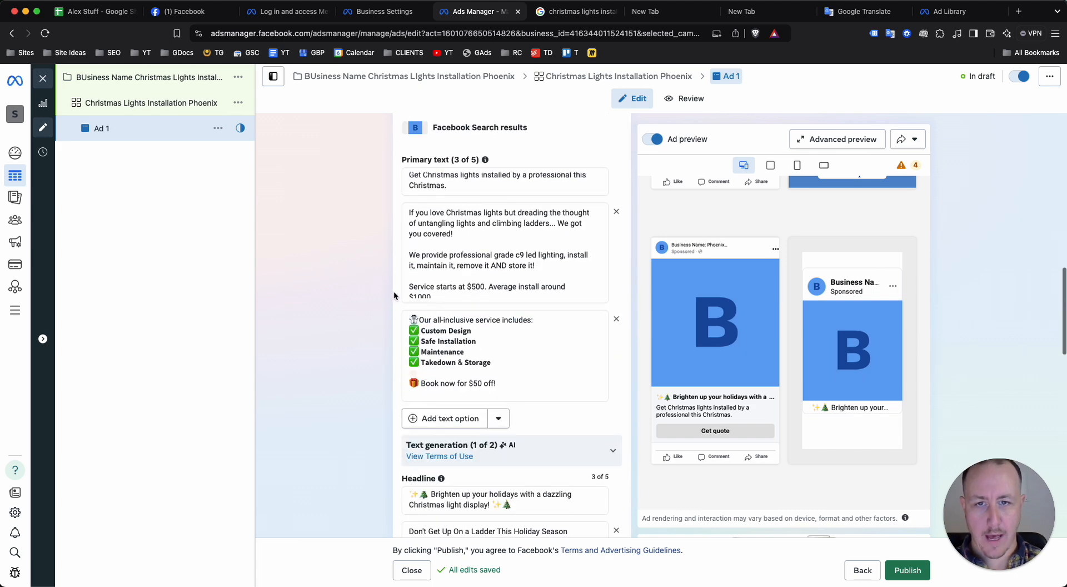
# Replace the ad's placeholder media with the 879 × 879 account image of the brick house outlined in Christmas lights
pyautogui.scroll(5, 482, 326)
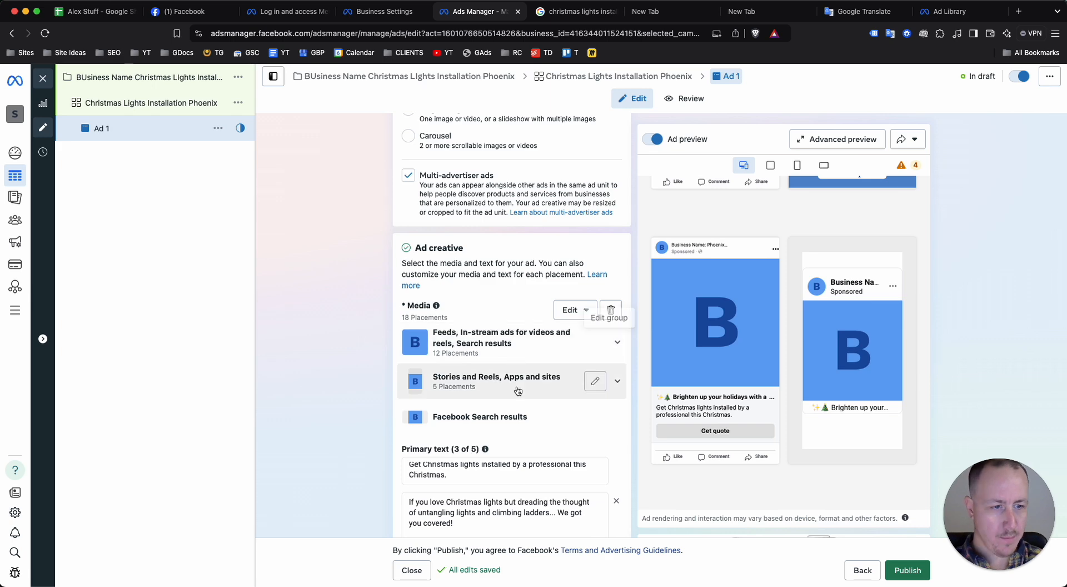
pyautogui.click(573, 310)
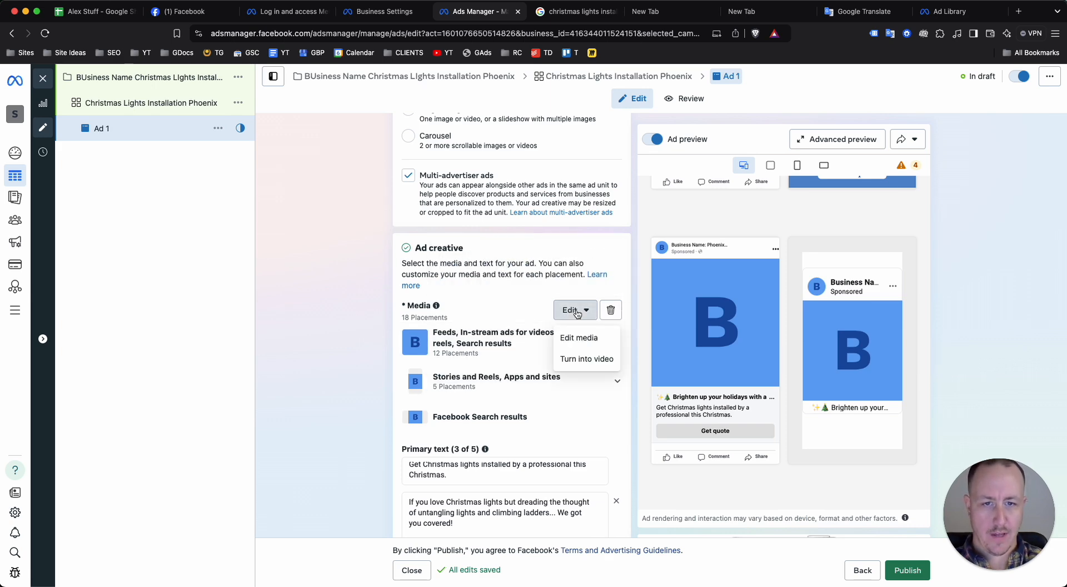
pyautogui.click(578, 338)
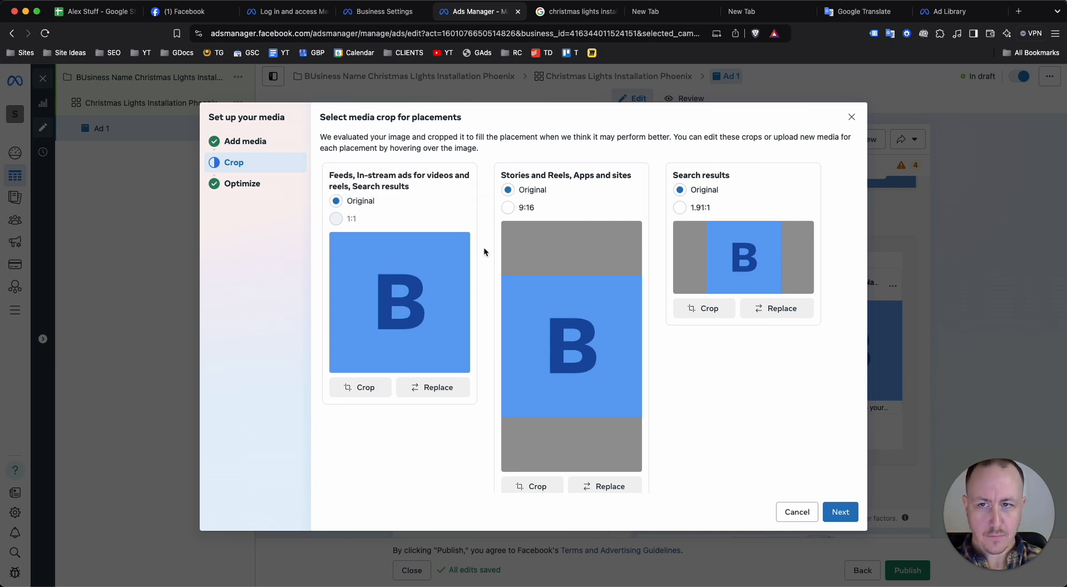
pyautogui.click(249, 143)
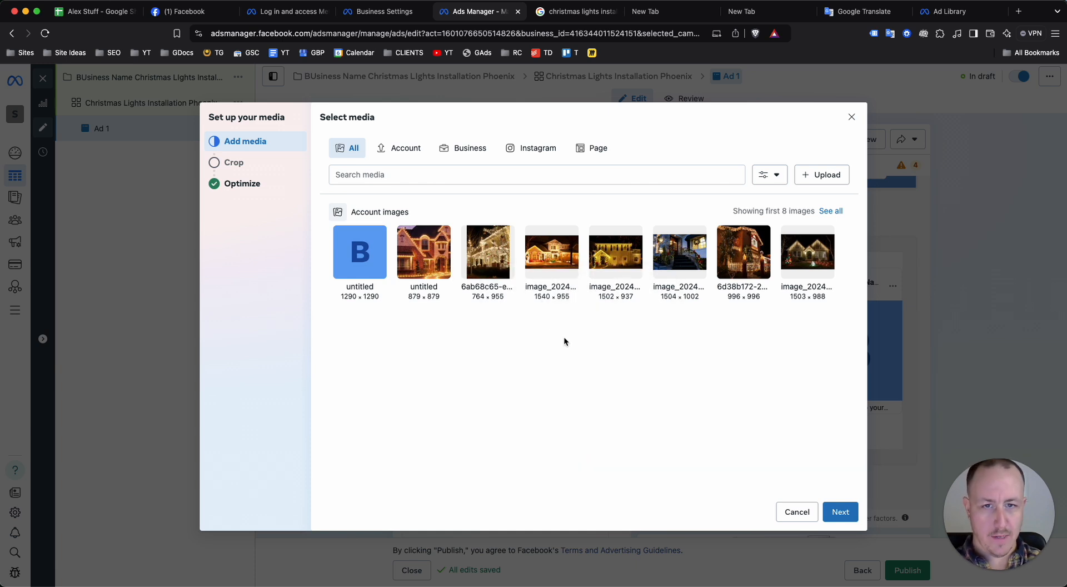
pyautogui.click(405, 268)
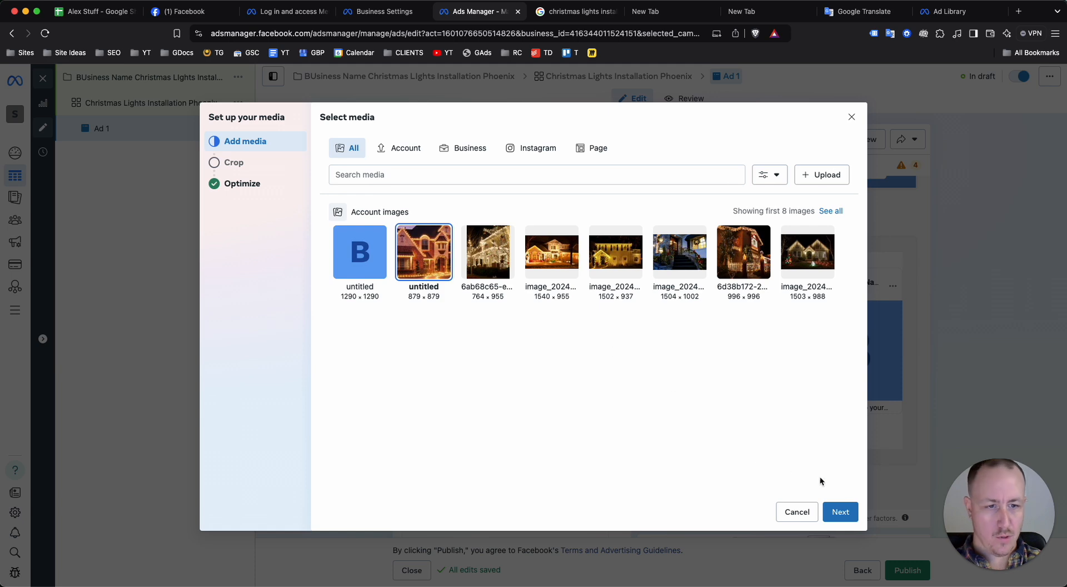
pyautogui.click(840, 511)
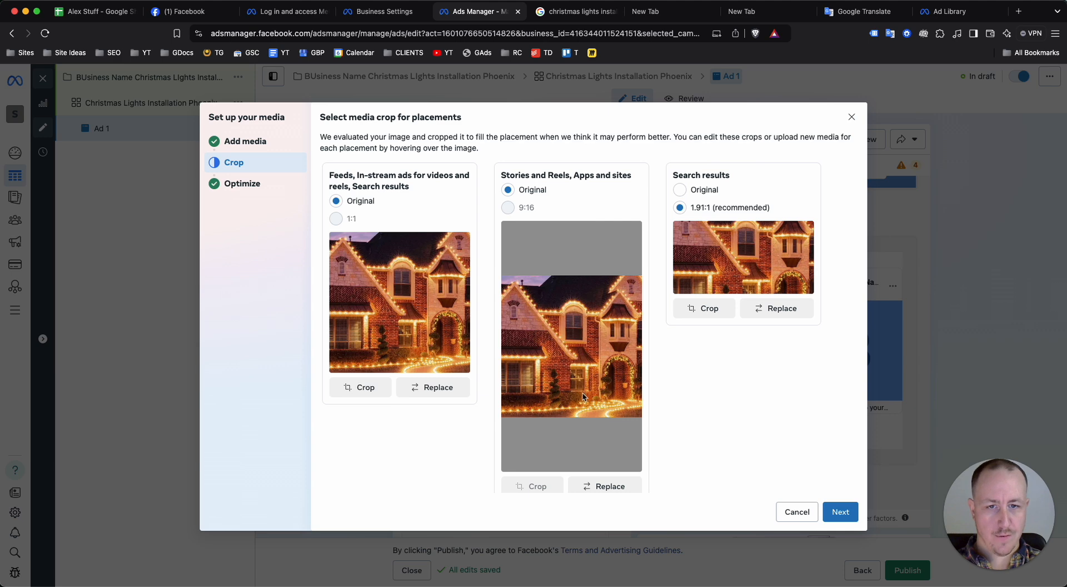
# Replace the Stories and Reels, Apps and sites image with the 996 × 996 lit house photo and use the recommended 9:16 crop
pyautogui.click(590, 486)
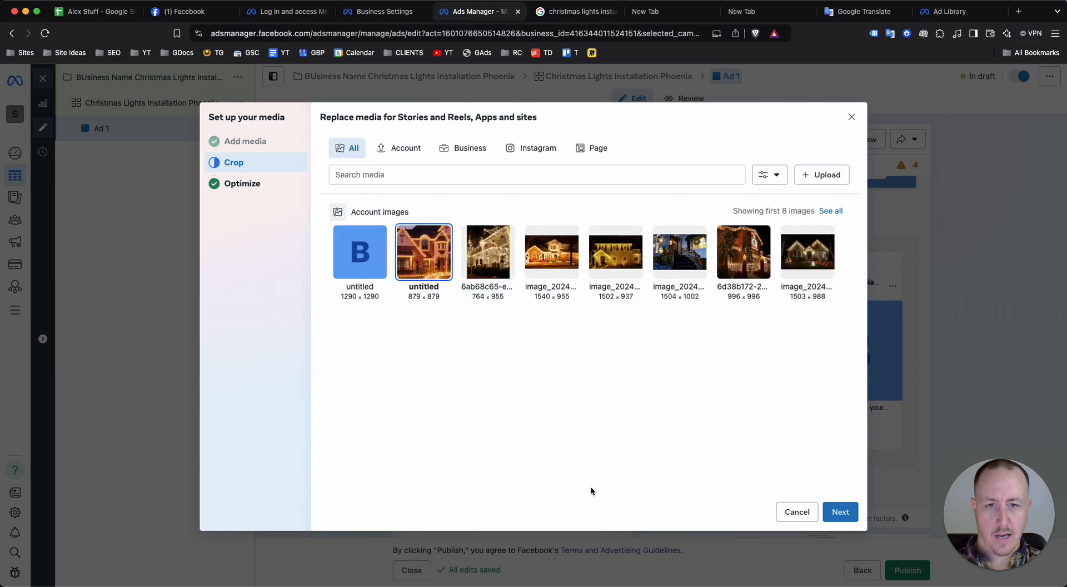
pyautogui.click(754, 260)
pyautogui.click(825, 513)
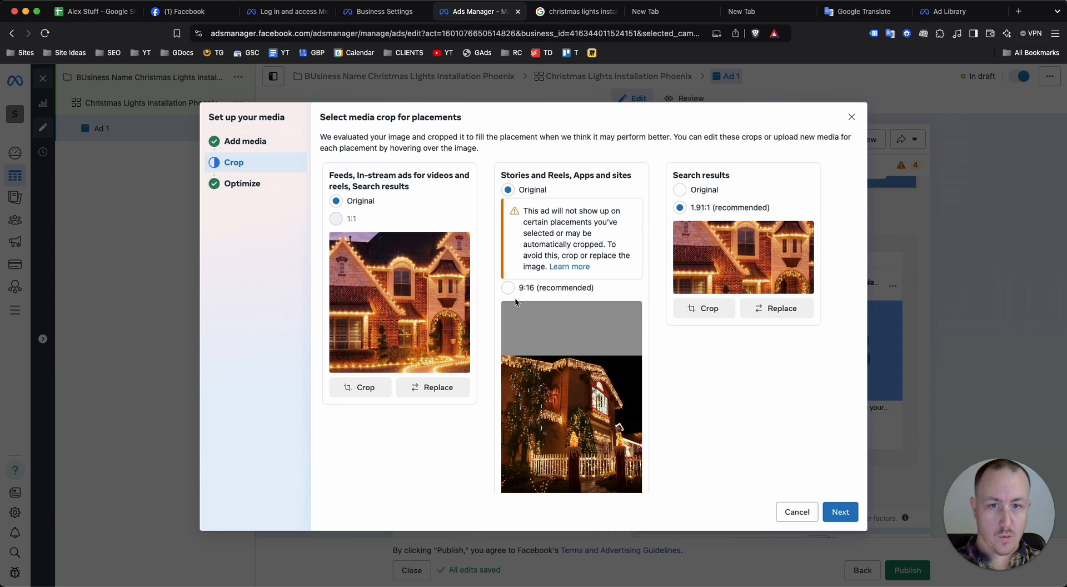
pyautogui.click(510, 288)
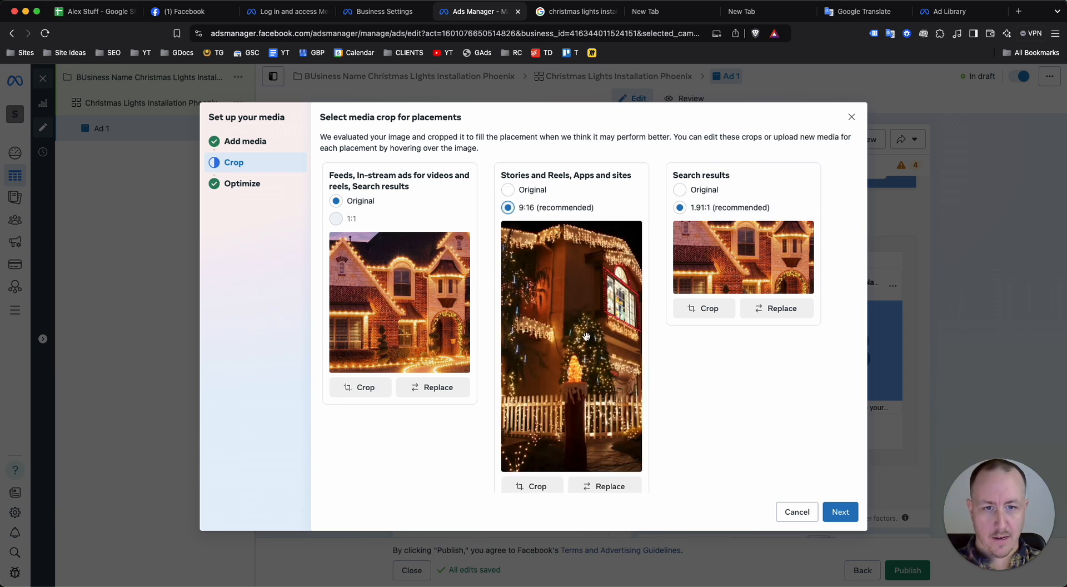
# Reposition the Stories and Reels crop so the house window, tree and both candle decorations are in frame
pyautogui.click(536, 485)
pyautogui.moveTo(550, 355); pyautogui.dragTo(594, 340)
pyautogui.moveTo(637, 389); pyautogui.dragTo(630, 397)
pyautogui.click(691, 445)
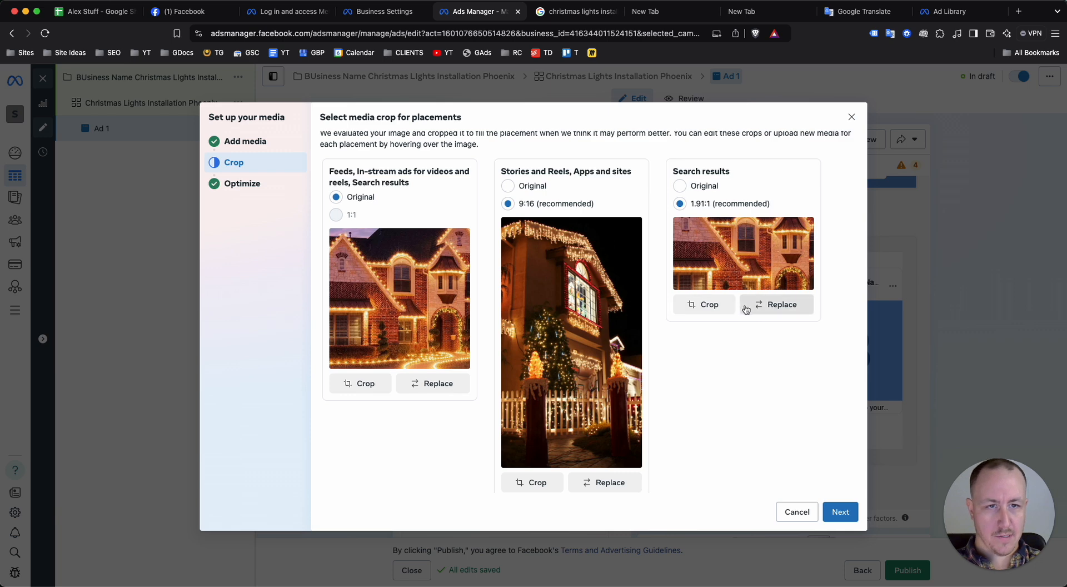
# Replace the Search results image with the 1540 × 955 Christmas house photo and use the recommended 1.91:1 crop
pyautogui.scroll(1, 703, 281)
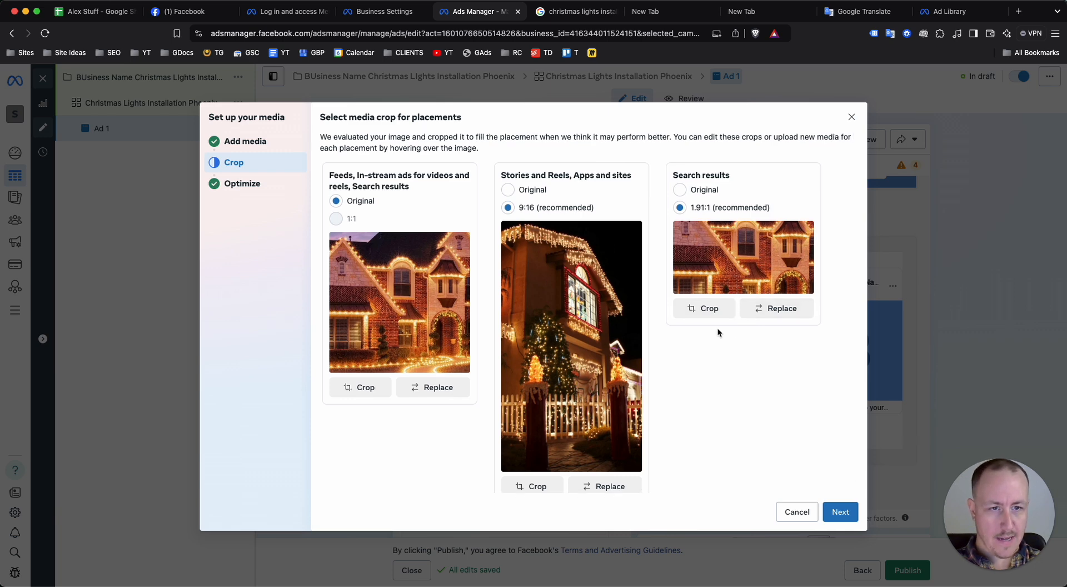
pyautogui.click(770, 304)
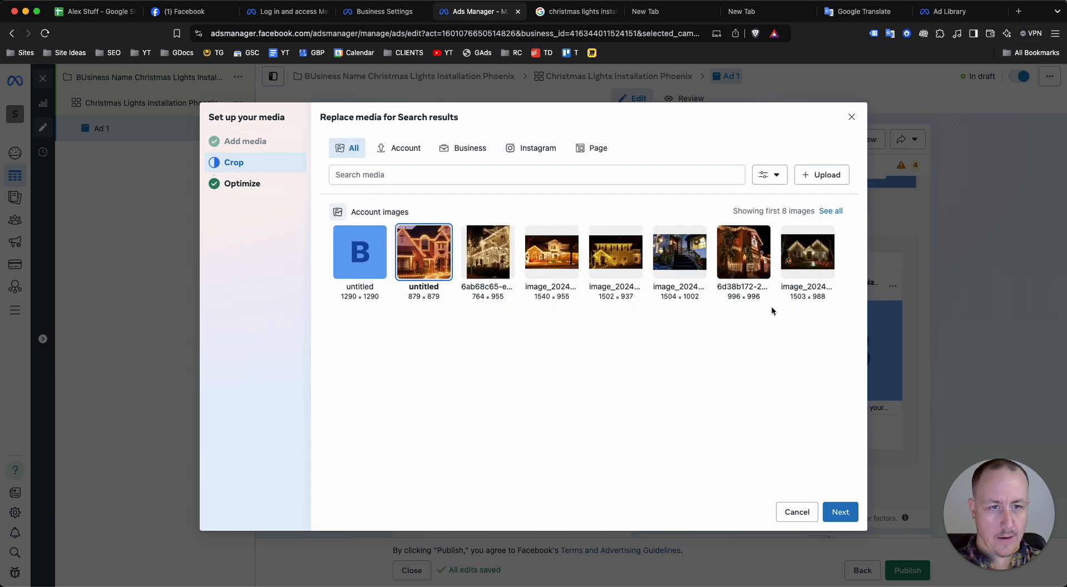
pyautogui.click(532, 261)
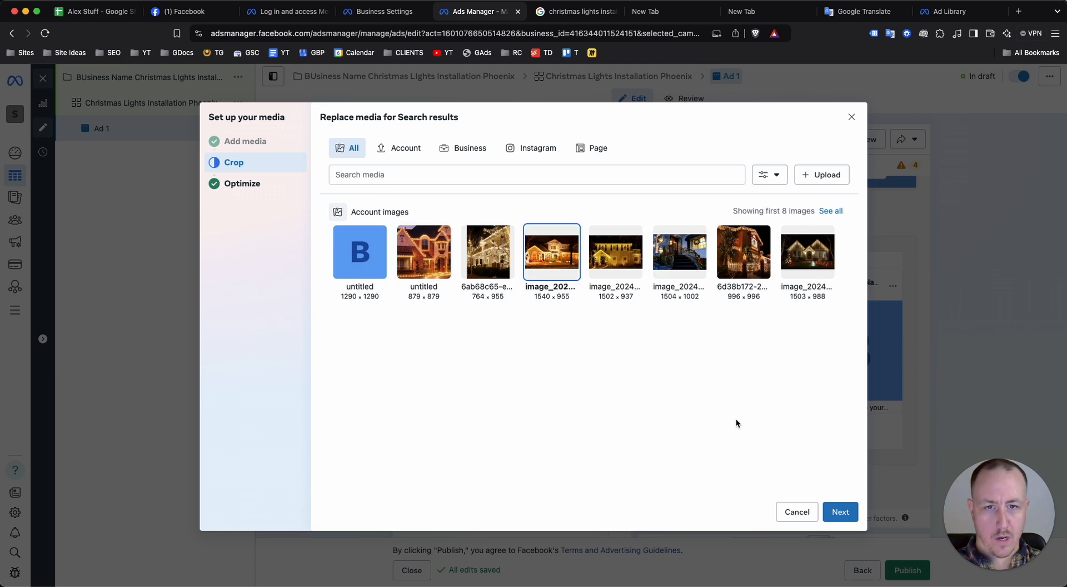
pyautogui.click(838, 511)
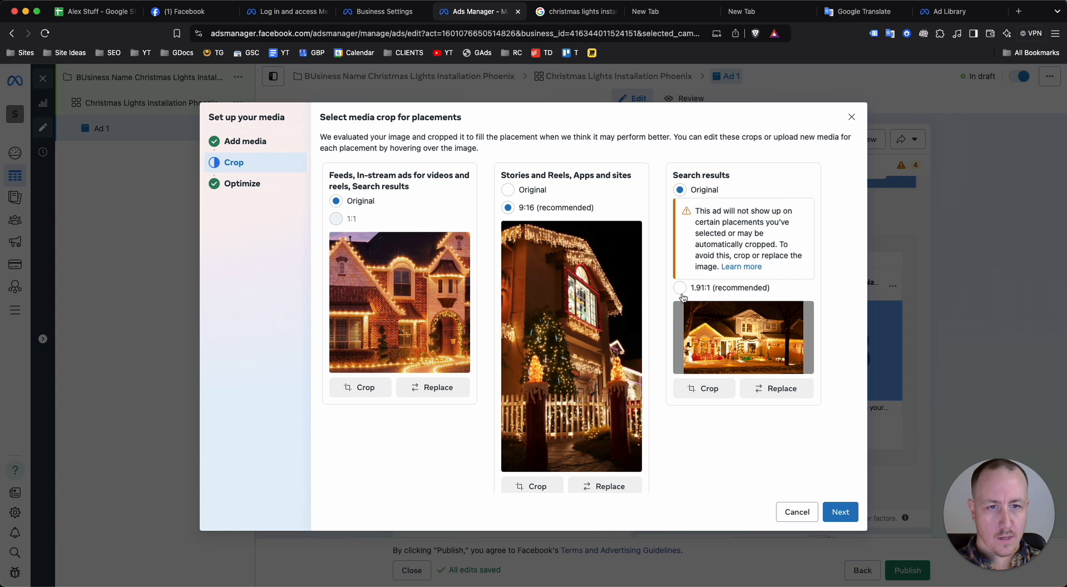
pyautogui.click(679, 287)
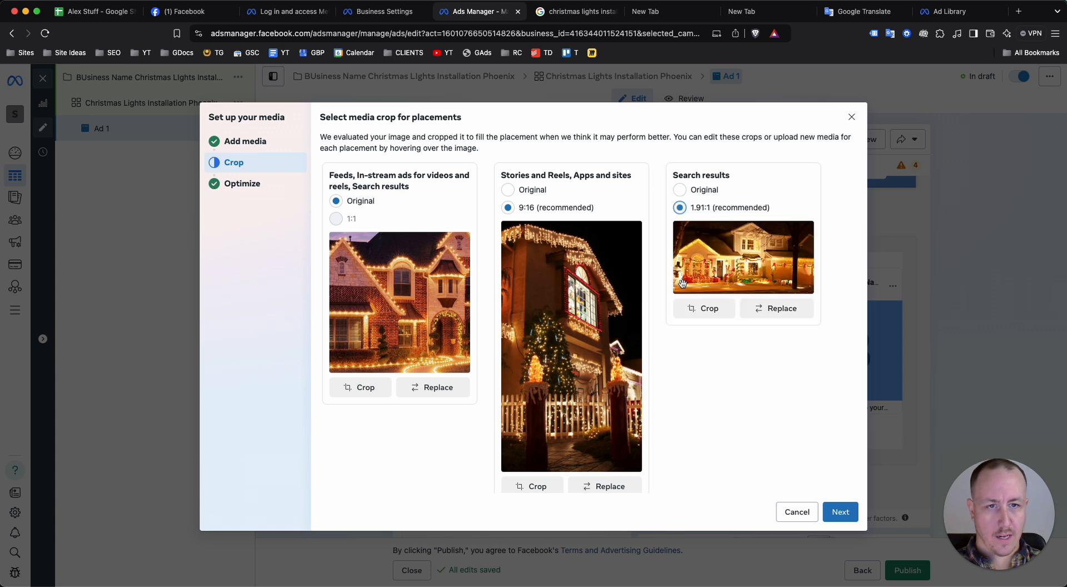
# Adjust the Search results crop to frame the whole illuminated house and apply it
pyautogui.click(710, 308)
pyautogui.moveTo(627, 290); pyautogui.dragTo(625, 291)
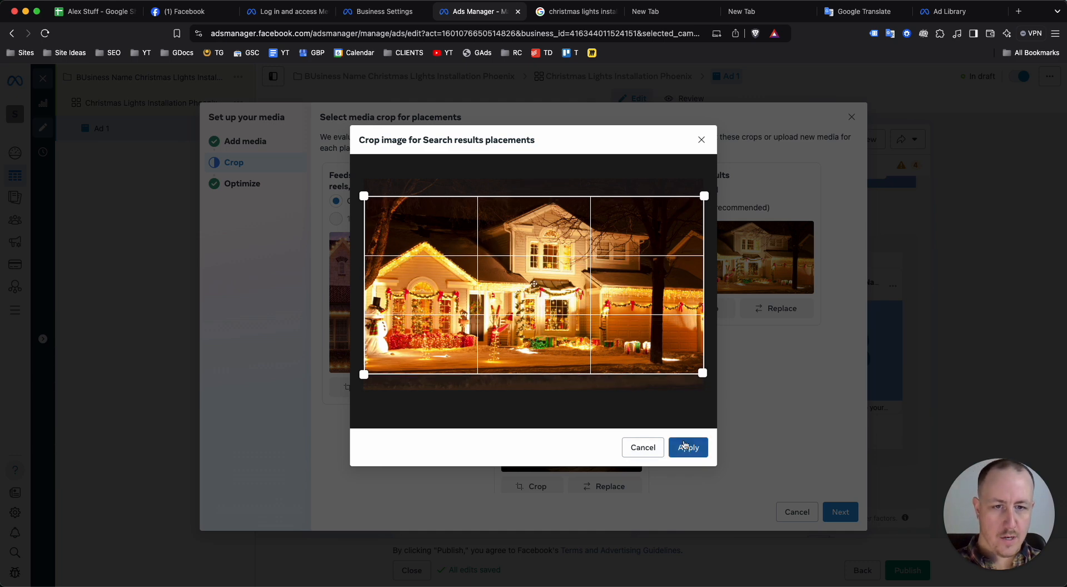
pyautogui.click(689, 448)
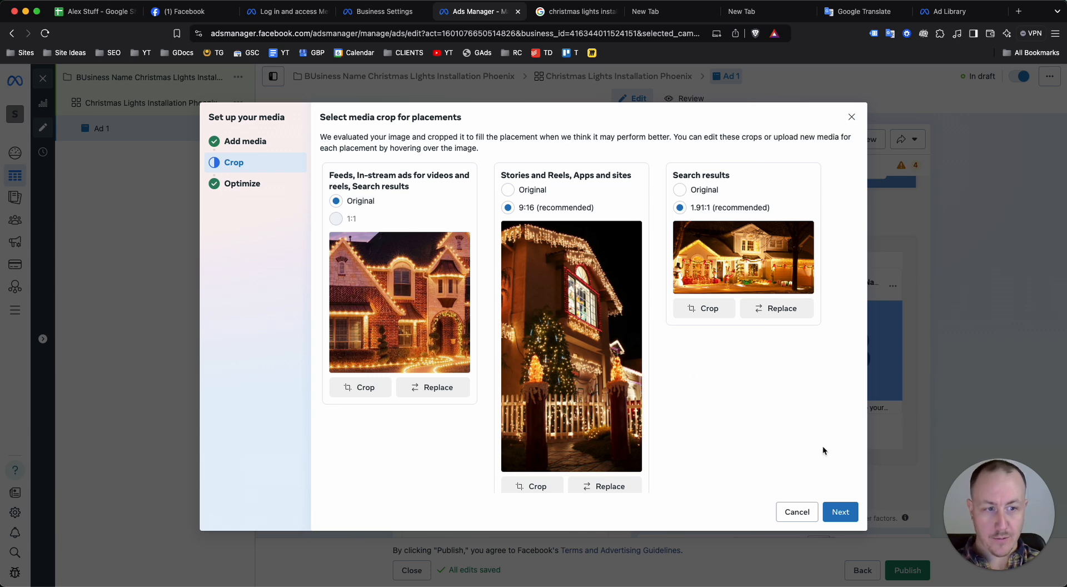
# Continue to the Advantage+ creative enhancements and review the image animation, overlay, visual touch-up and music options
pyautogui.click(834, 517)
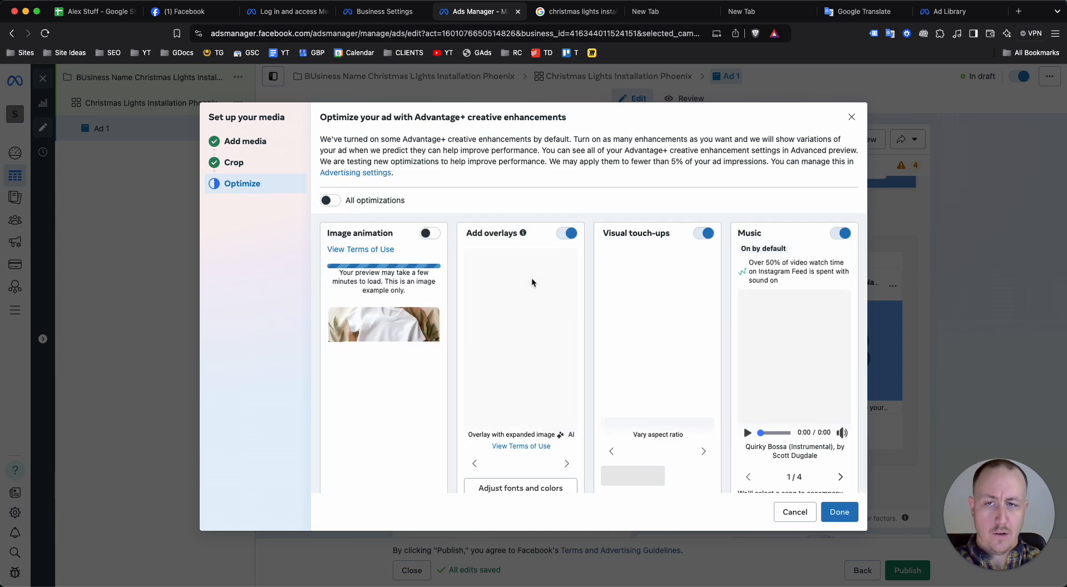
pyautogui.scroll(-2, 532, 282)
pyautogui.scroll(2, 531, 282)
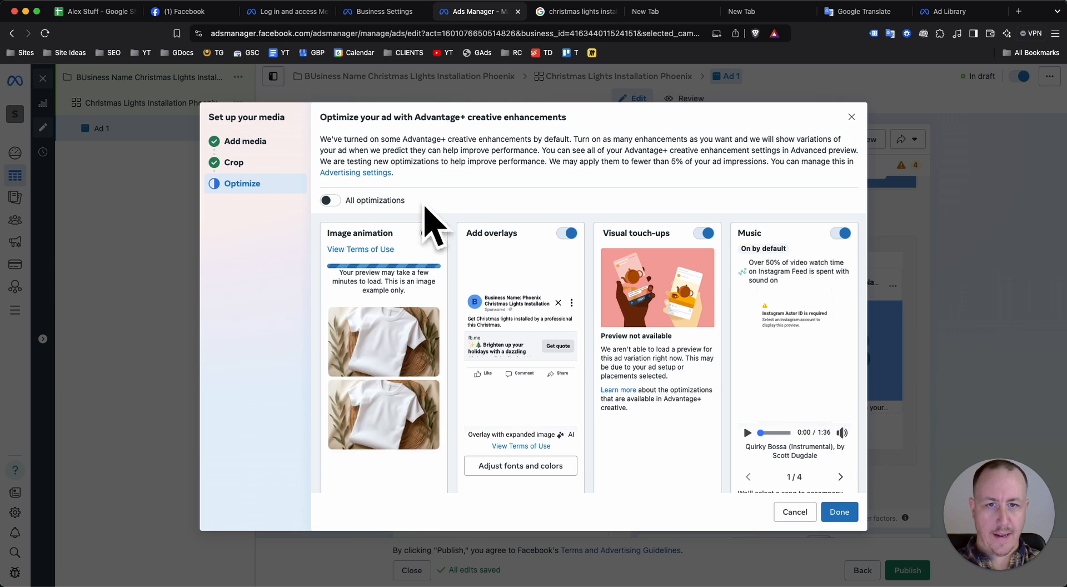
pyautogui.scroll(-5, 796, 309)
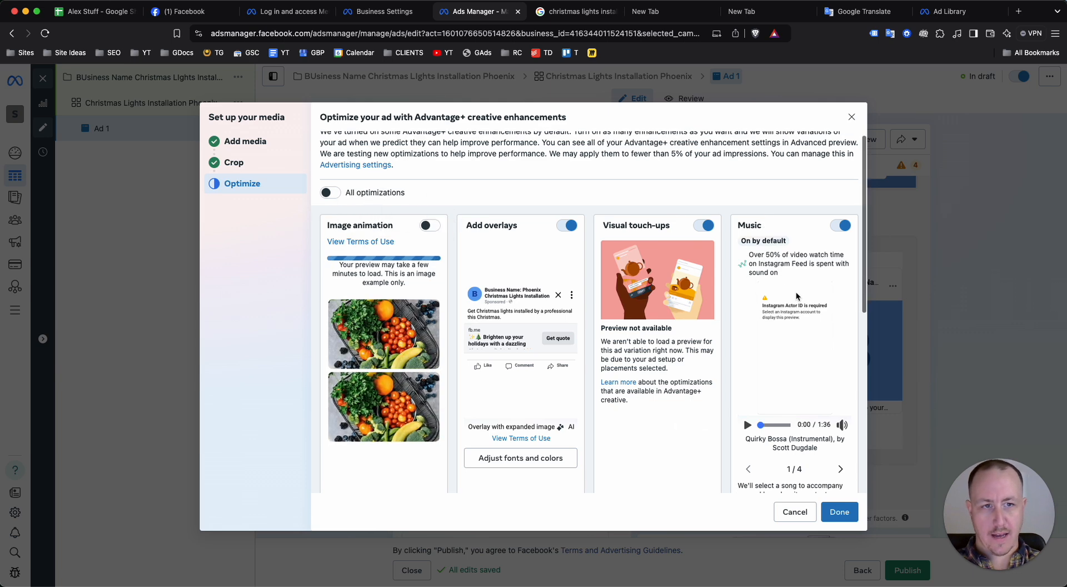
pyautogui.scroll(5, 735, 332)
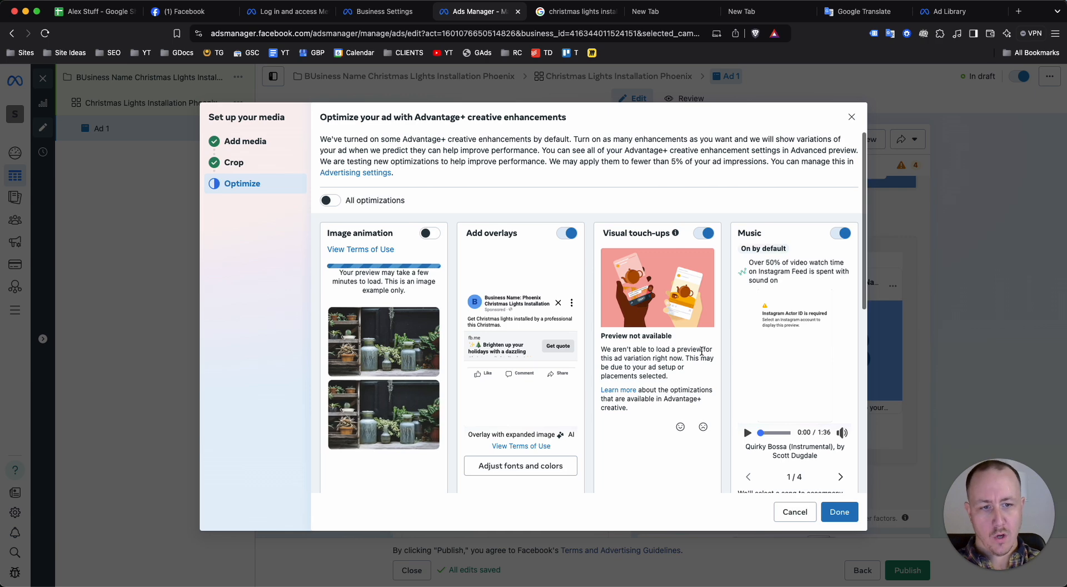
pyautogui.scroll(-1, 741, 411)
pyautogui.scroll(-3, 805, 343)
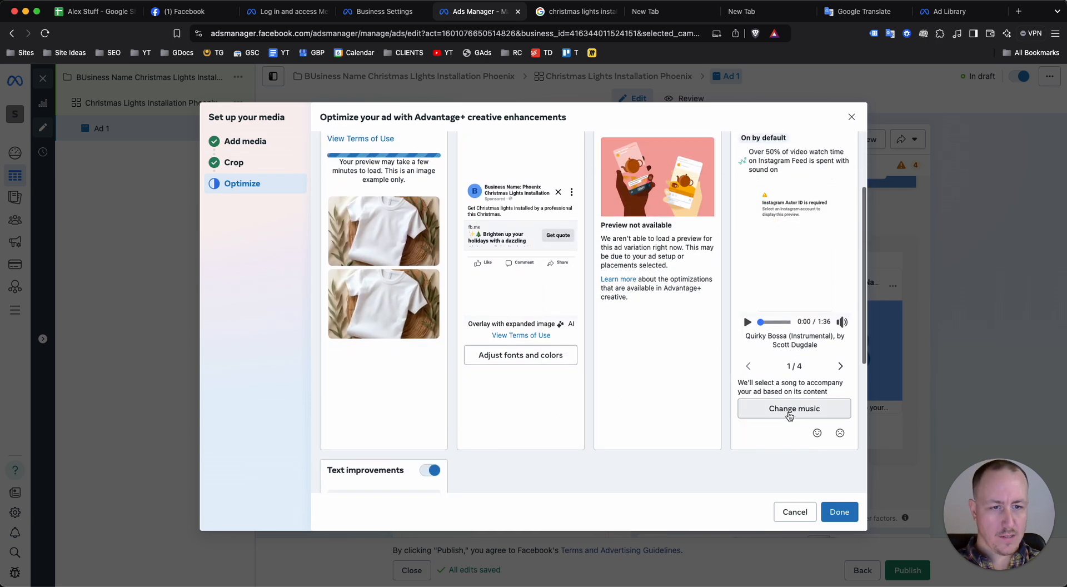
# Search the ad music for "christmas" and choose the song Holiday Bells
pyautogui.click(787, 409)
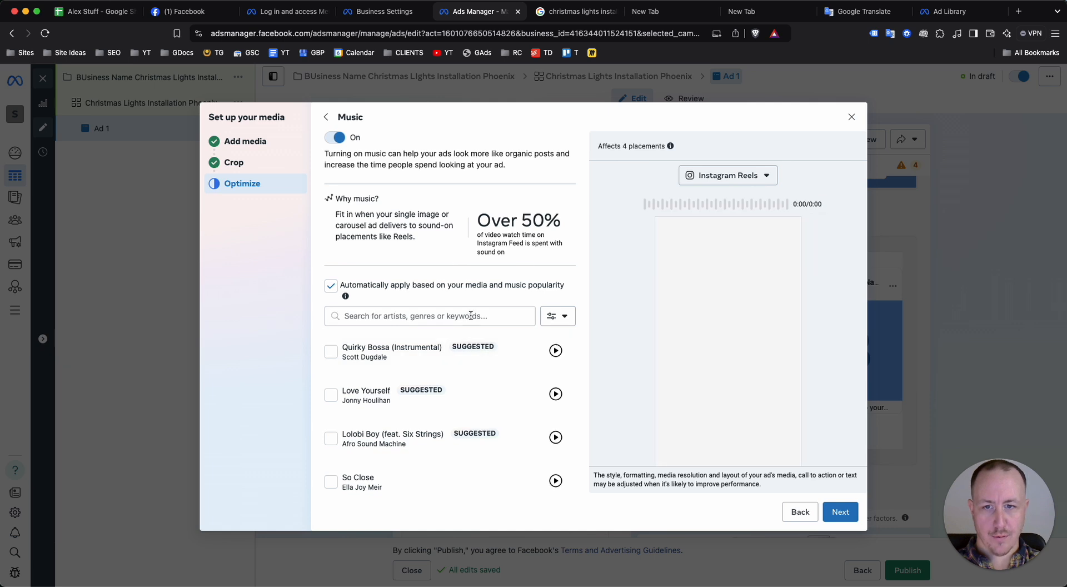
pyautogui.write('christmas')
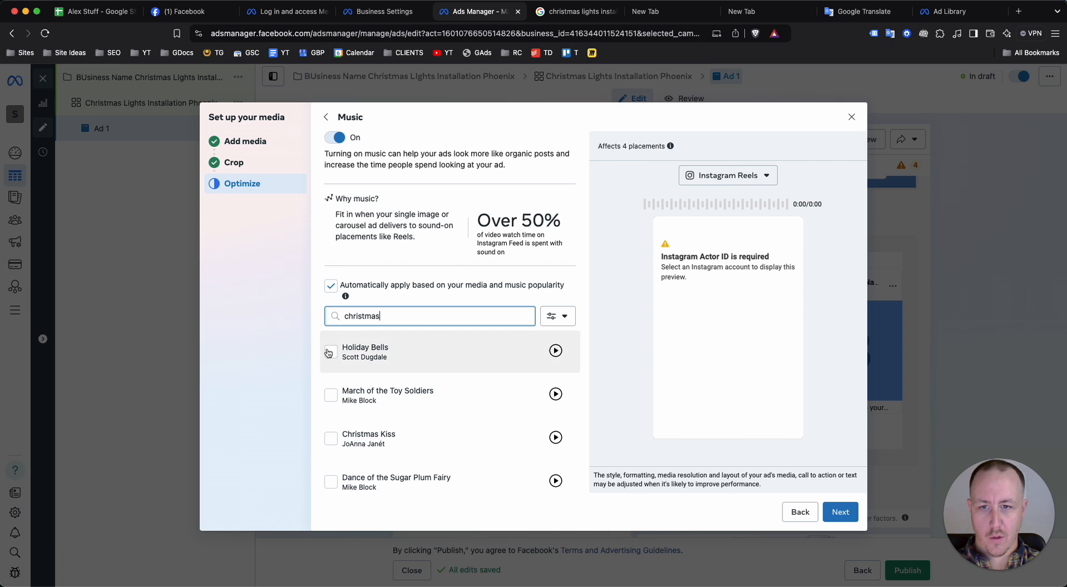
pyautogui.click(330, 351)
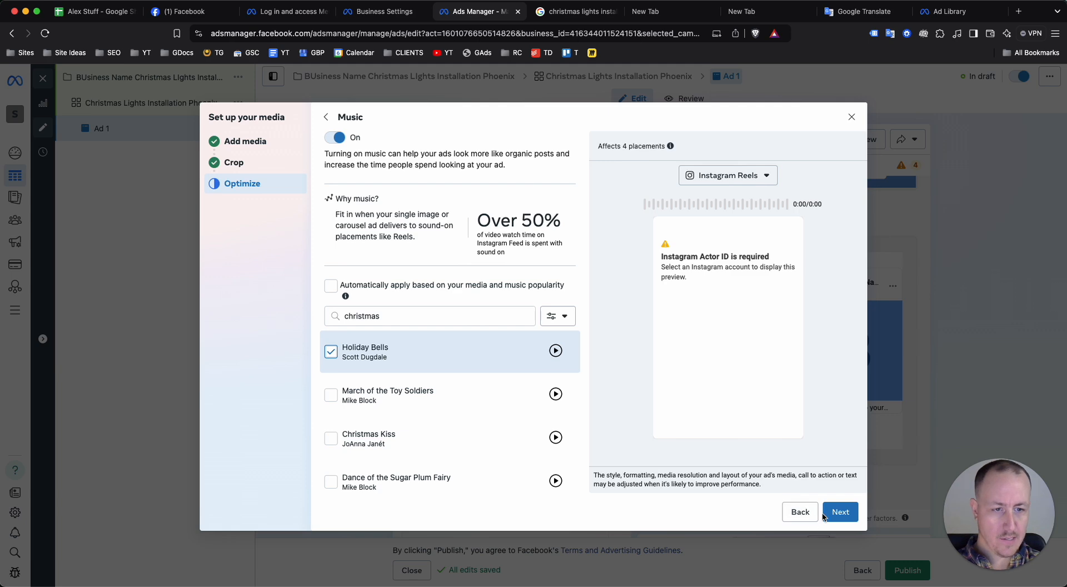
pyautogui.click(803, 514)
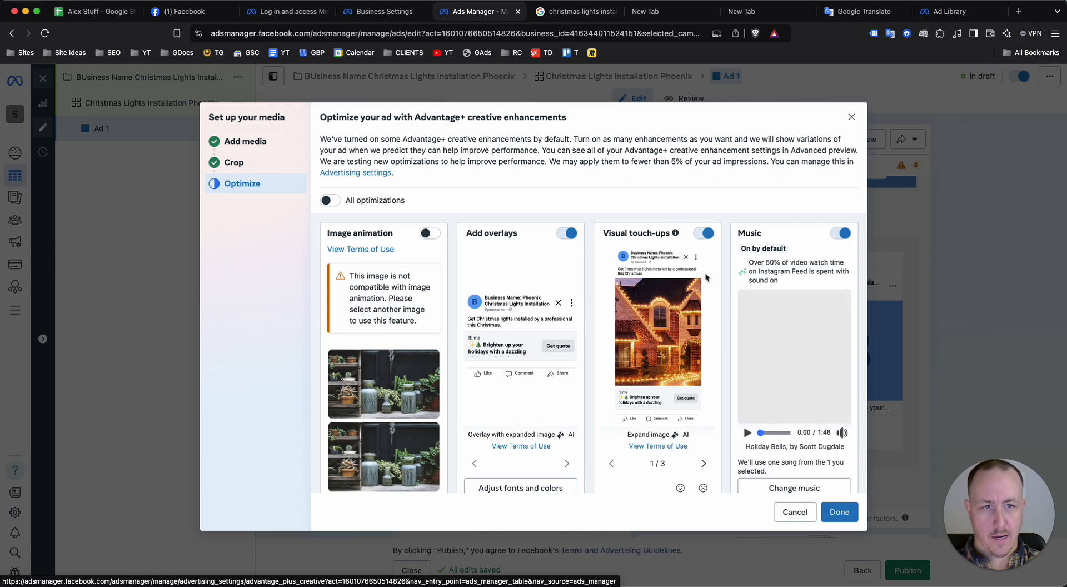
# Turn off the Music enhancement, check the remaining enhancements and finish the media setup
pyautogui.click(845, 235)
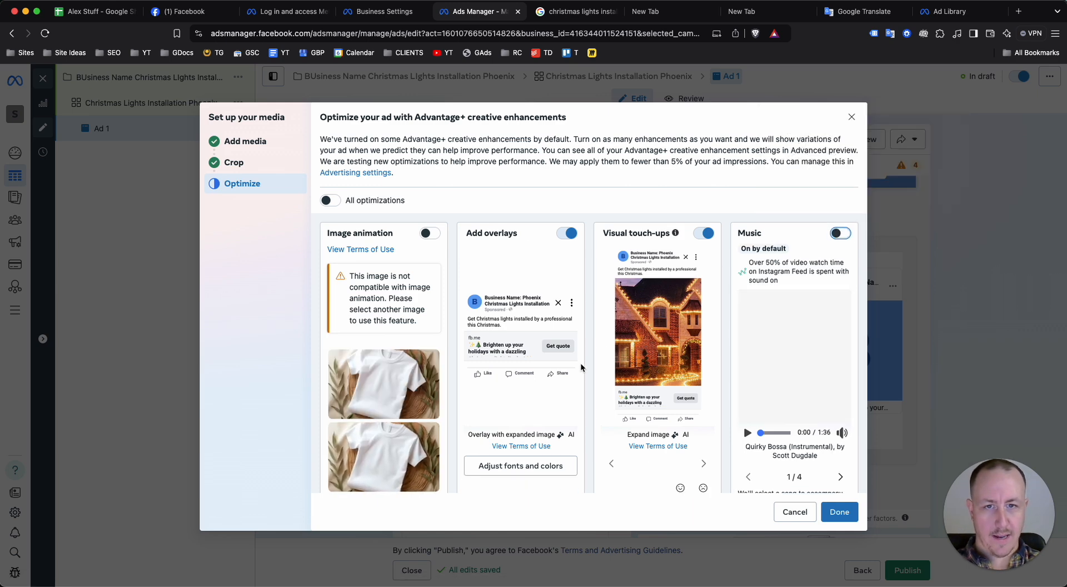
pyautogui.scroll(-10, 559, 383)
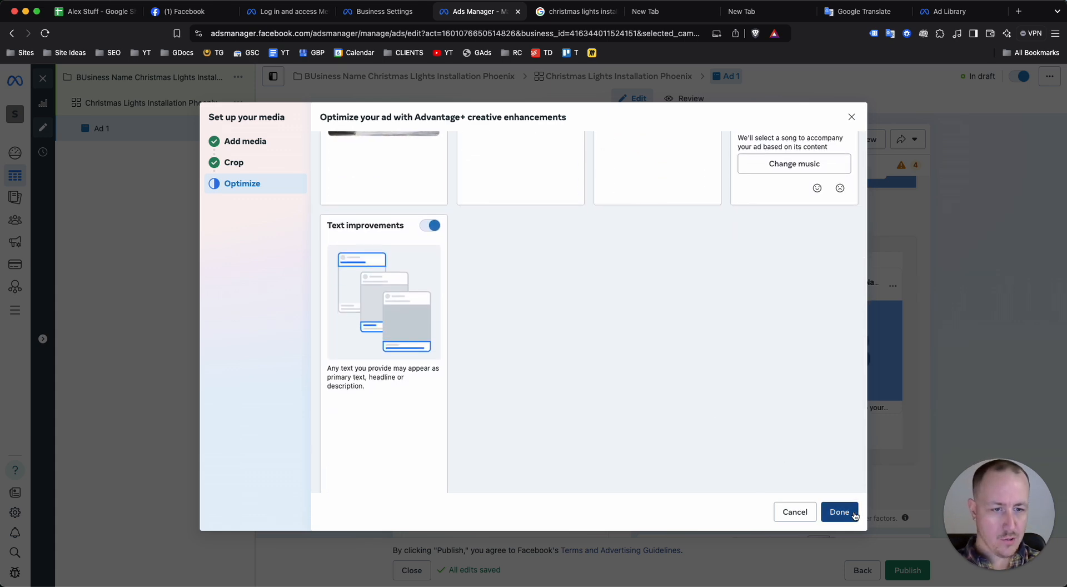
pyautogui.click(842, 511)
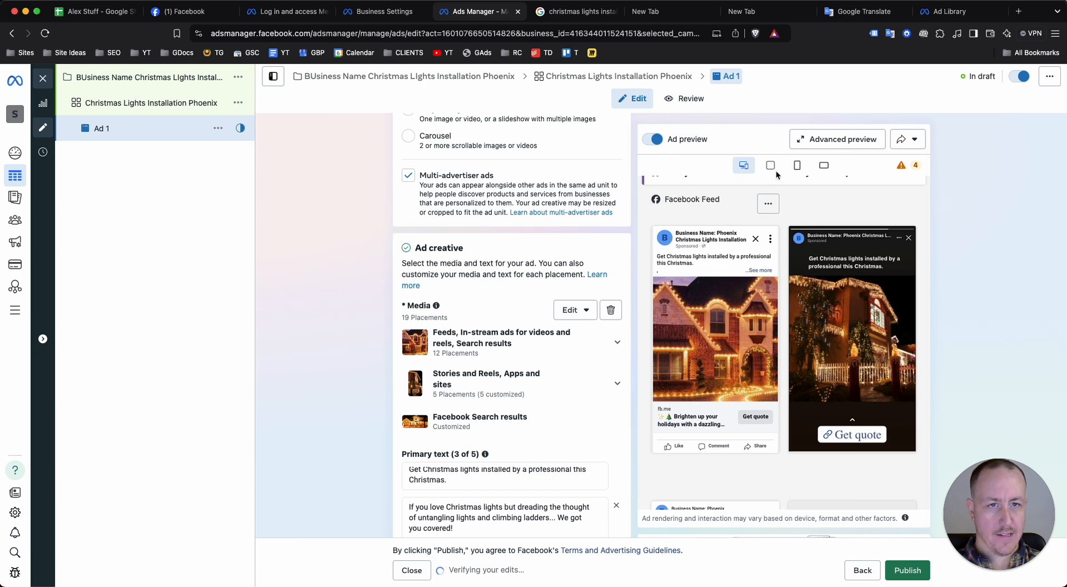
# Review how the ad appears across the Facebook and Instagram placements in the advanced preview and the ad preview
pyautogui.click(843, 140)
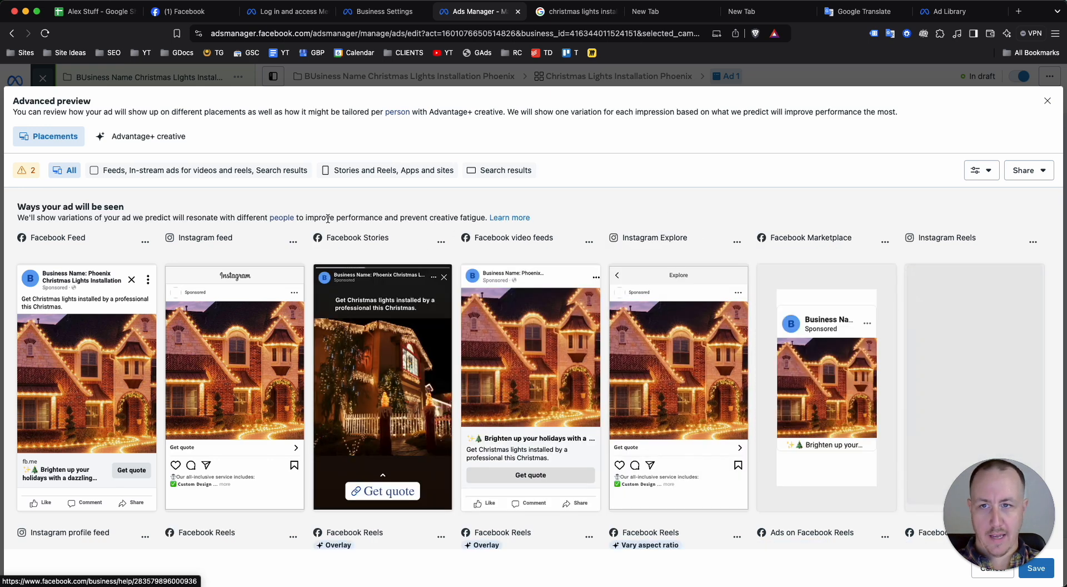
pyautogui.scroll(-5, 501, 294)
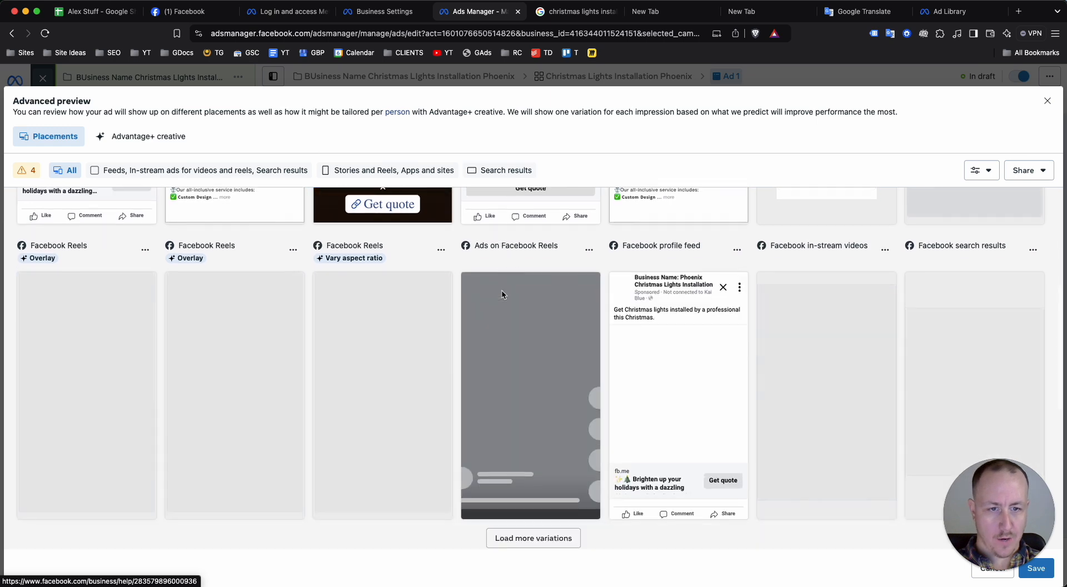
pyautogui.scroll(-2, 501, 295)
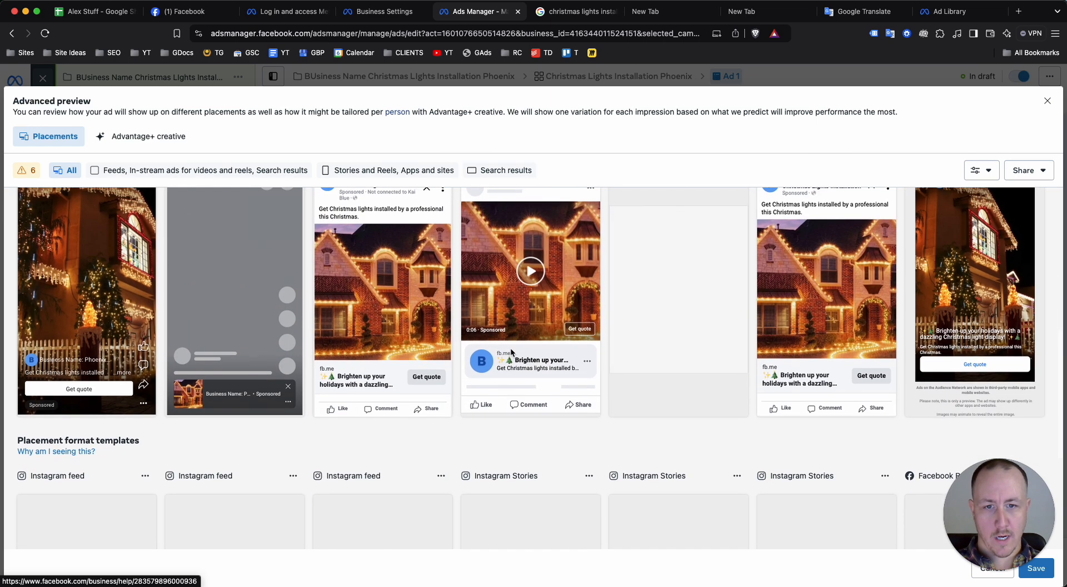
pyautogui.scroll(-4, 511, 351)
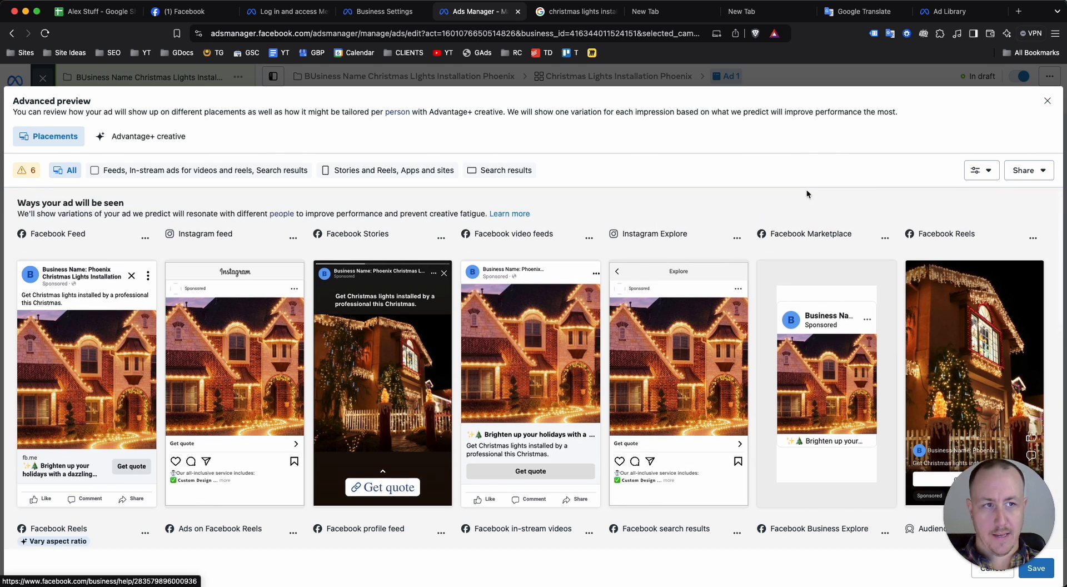
pyautogui.click(1046, 101)
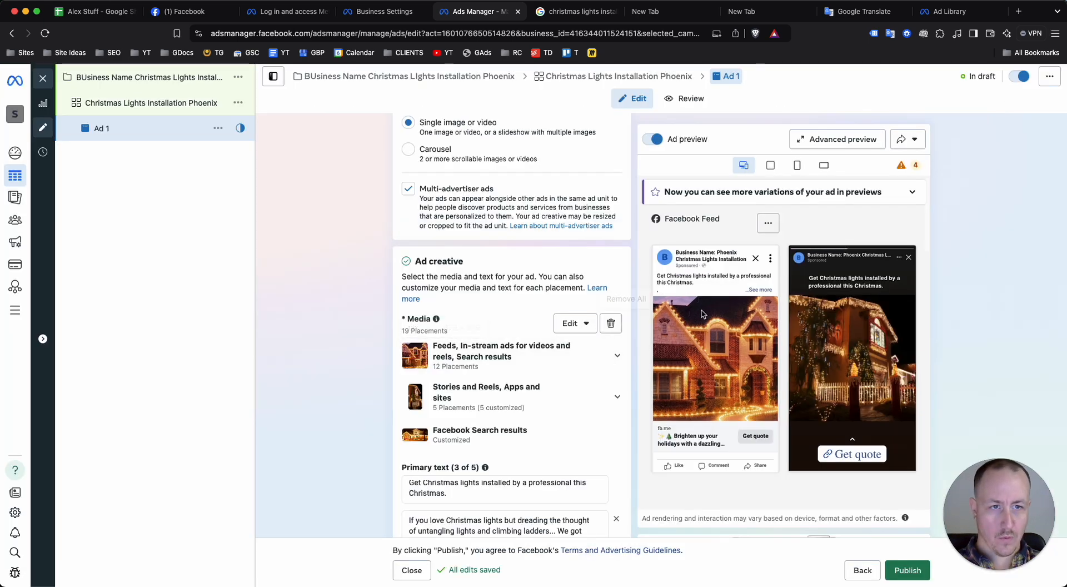
pyautogui.scroll(-4, 745, 316)
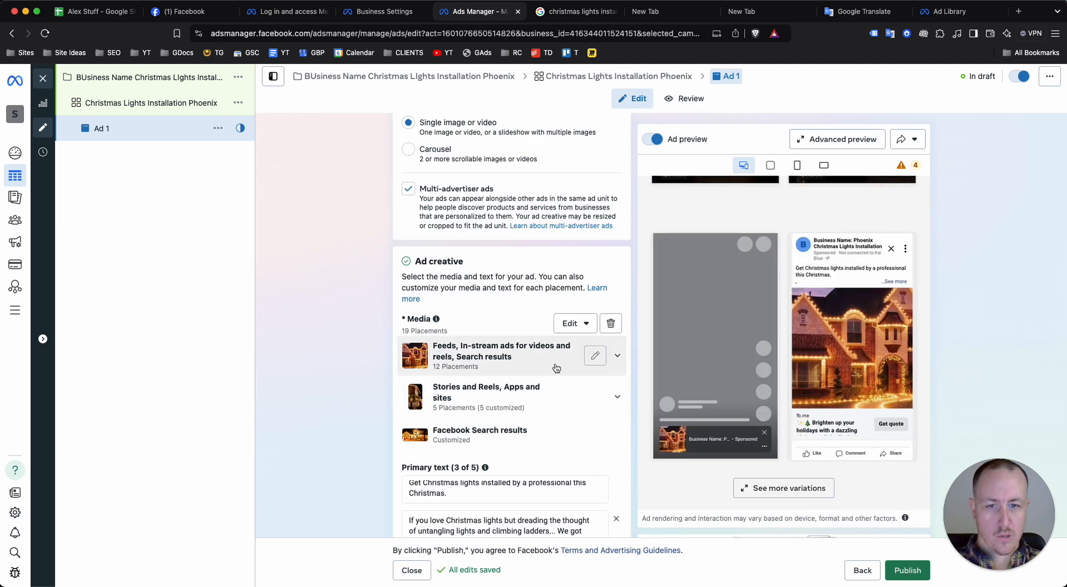
# Start creating a new instant form in the ad's Destination section
pyautogui.scroll(-4, 351, 390)
pyautogui.scroll(-10, 356, 389)
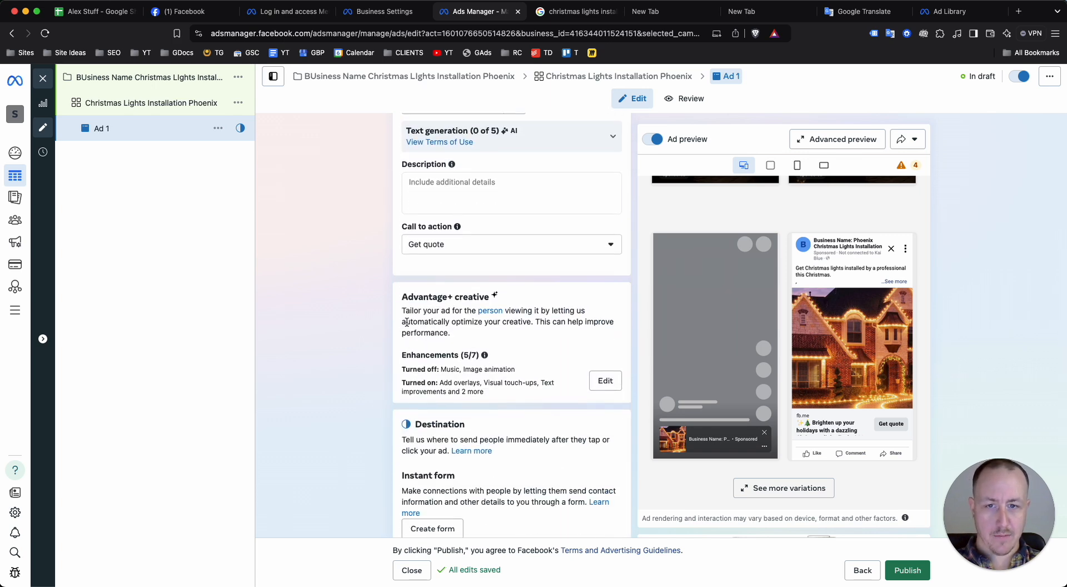
pyautogui.scroll(-5, 359, 343)
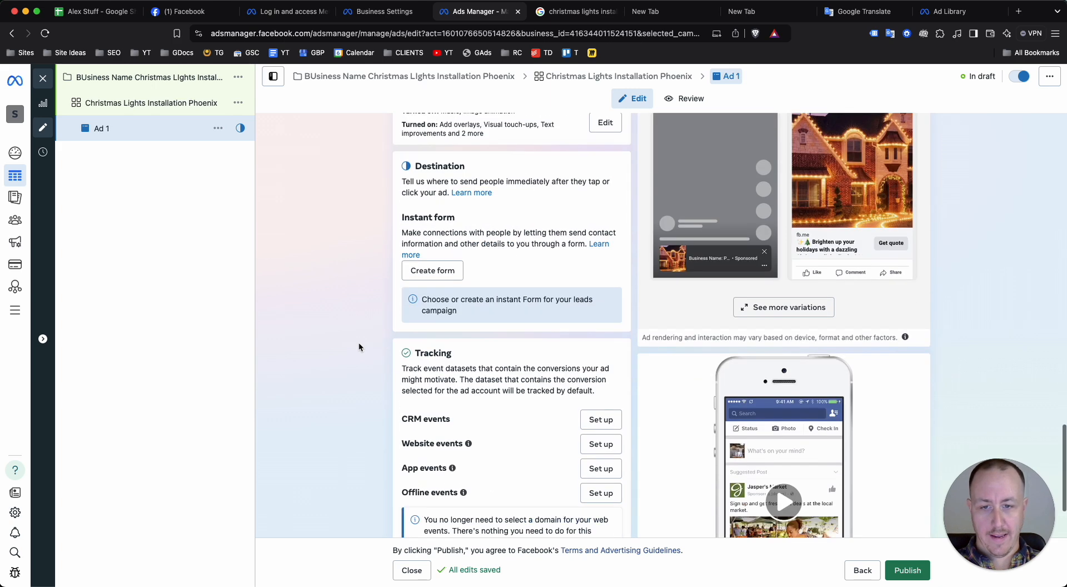
pyautogui.scroll(1, 388, 353)
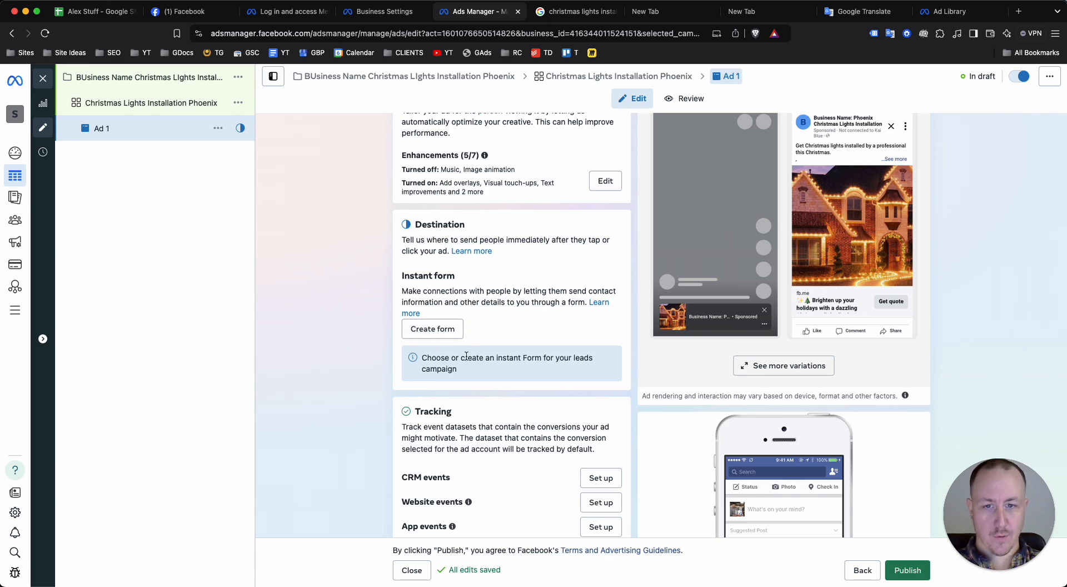
pyautogui.click(437, 329)
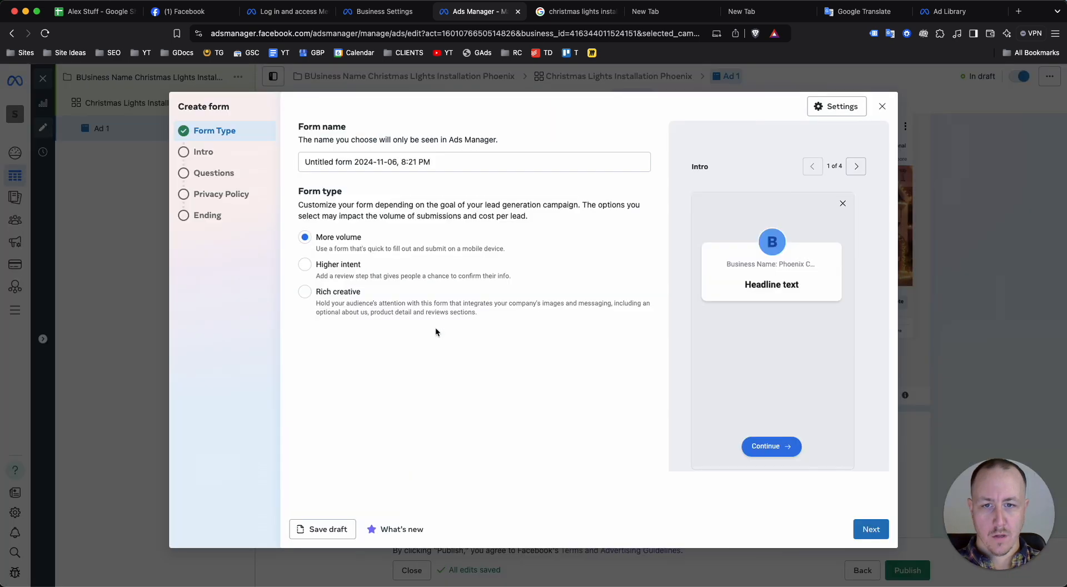
# Name the form "Lights Installation Form" and continue to its intro settings
pyautogui.doubleClick(353, 160)
pyautogui.click(354, 159)
pyautogui.press('super+a')
pyautogui.write('F')
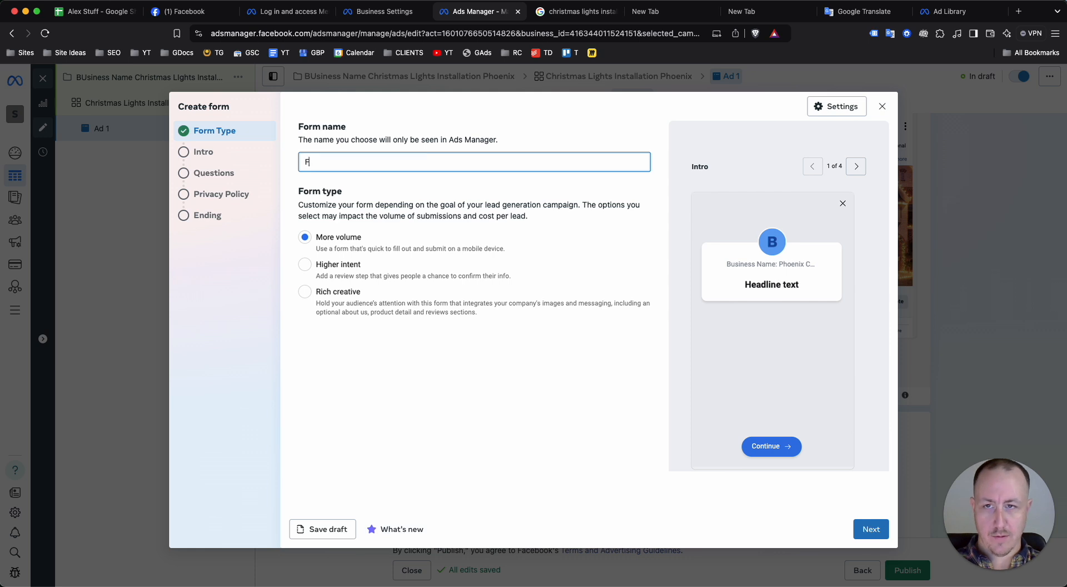
pyautogui.write('ights Installation Form')
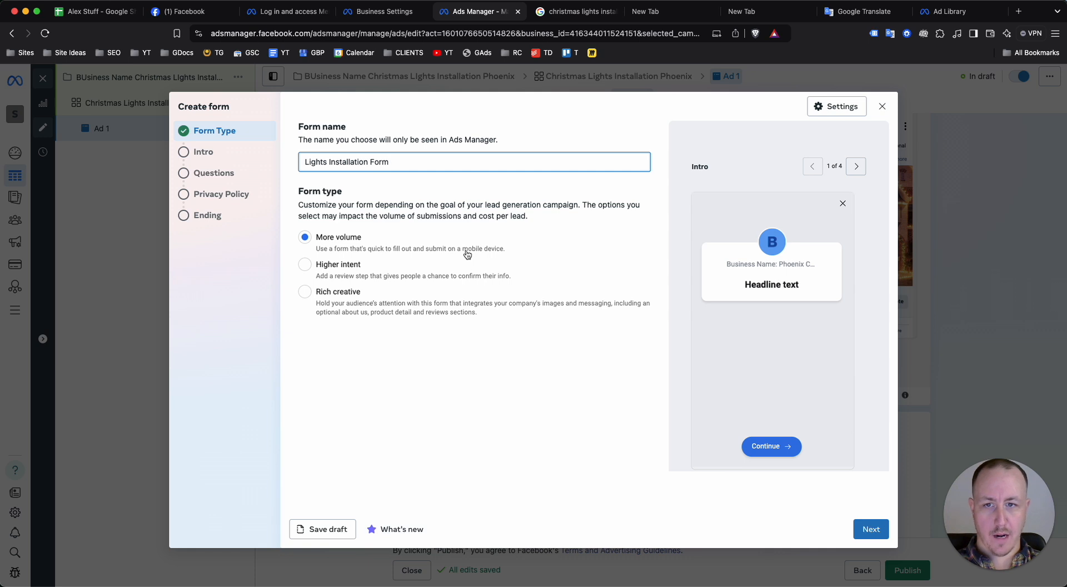
pyautogui.click(864, 534)
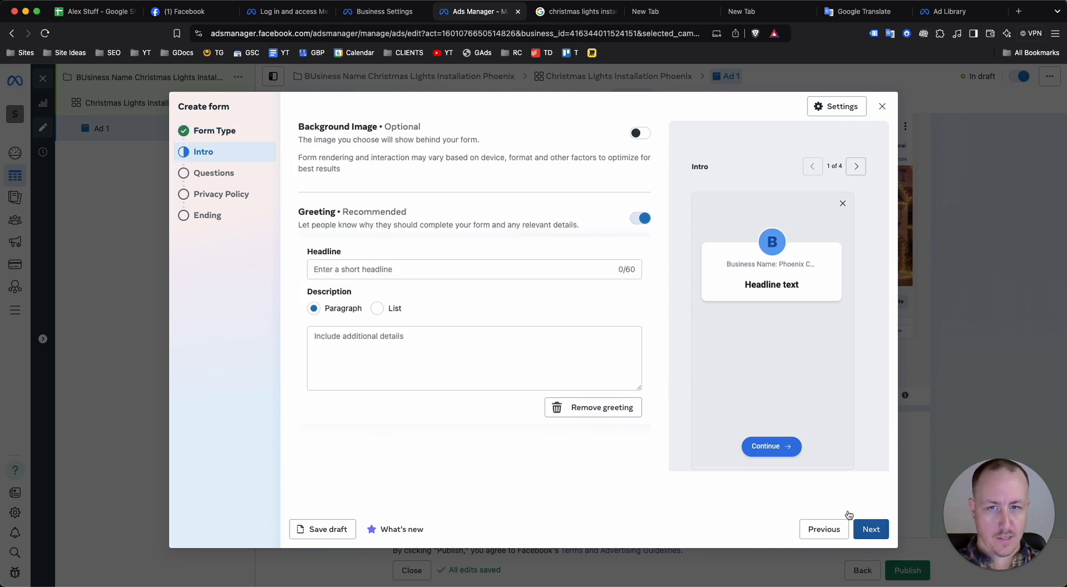
# Set the form's greeting headline to "Get a Christmas Lights Quote Today."
pyautogui.click(379, 270)
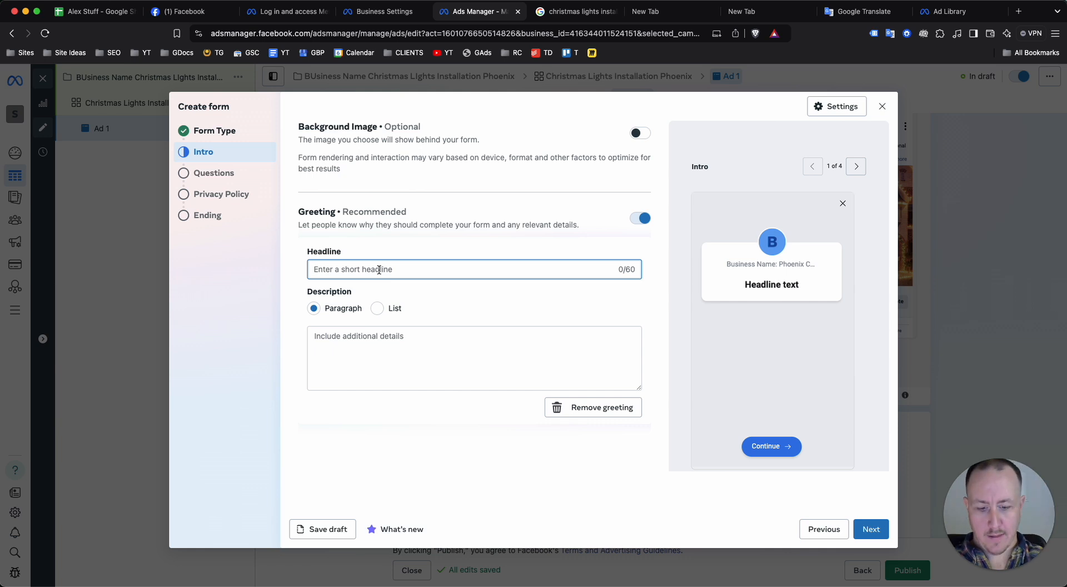
pyautogui.write('Gt a')
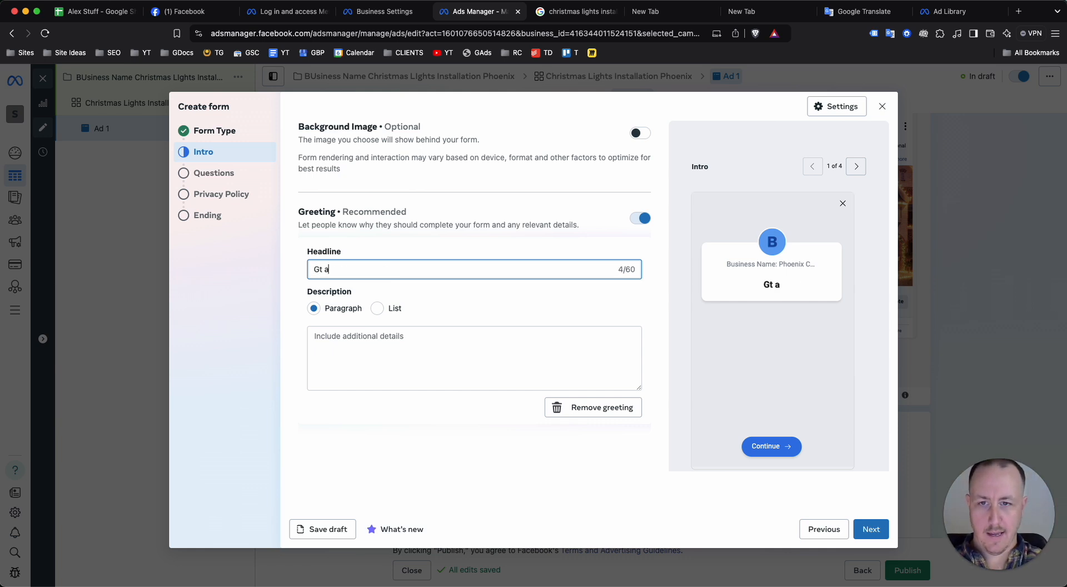
pyautogui.press('BackSpace')
pyautogui.press('BackSpace')
pyautogui.press('BackSpace')
pyautogui.write('et a Christma')
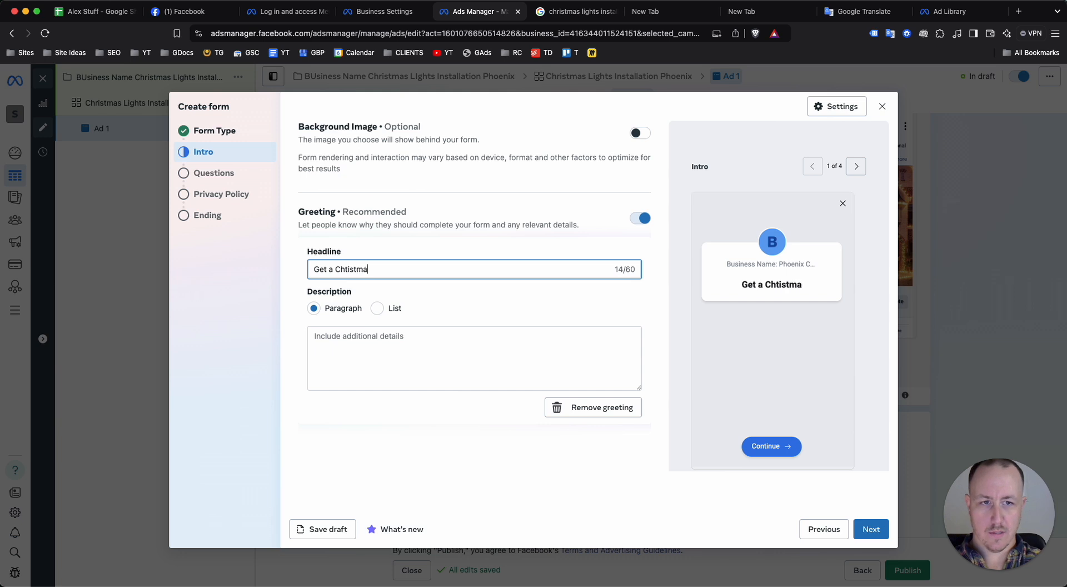
pyautogui.press('BackSpace')
pyautogui.press('BackSpace')
pyautogui.press('BackSpace')
pyautogui.press('BackSpace')
pyautogui.press('BackSpace')
pyautogui.press('BackSpace')
pyautogui.write('ristma')
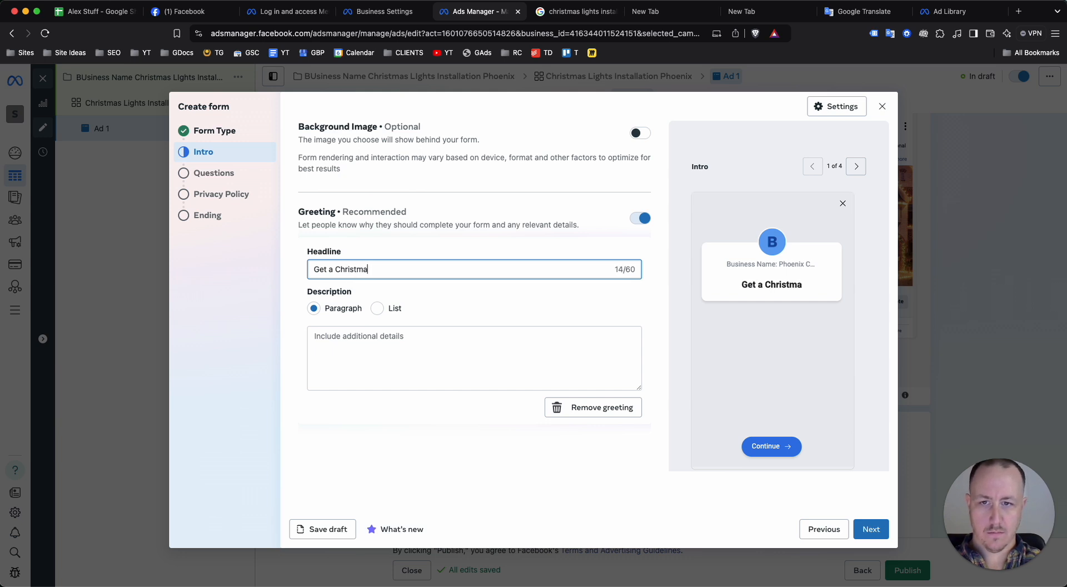
pyautogui.write('s Lights Quote Today.')
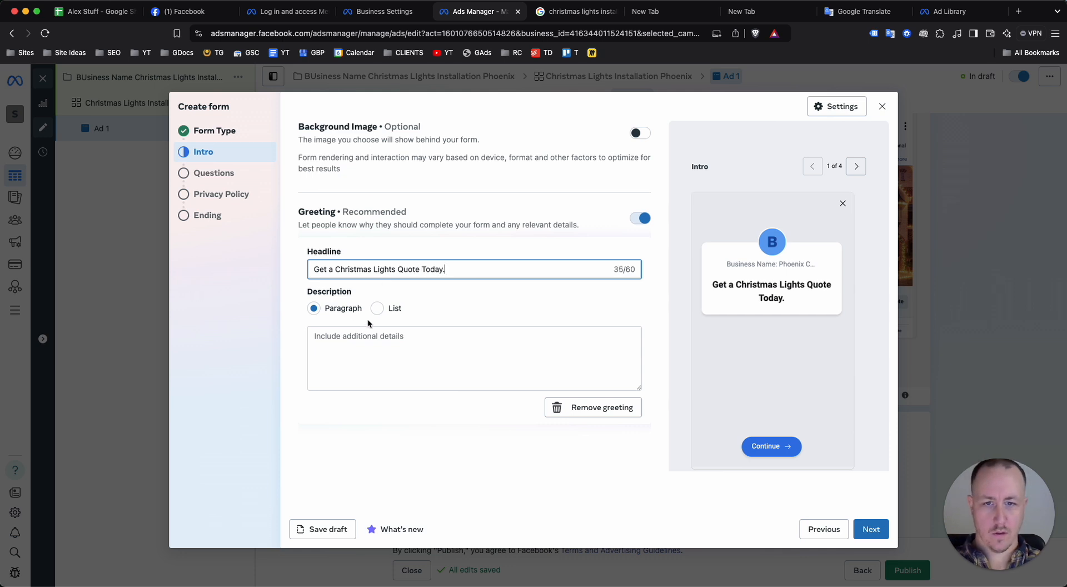
# Write the greeting description "FIll out the form and we'll get back to you about your Christmas Lights Installation." and continue to the questions
pyautogui.click(374, 344)
pyautogui.write('FIl')
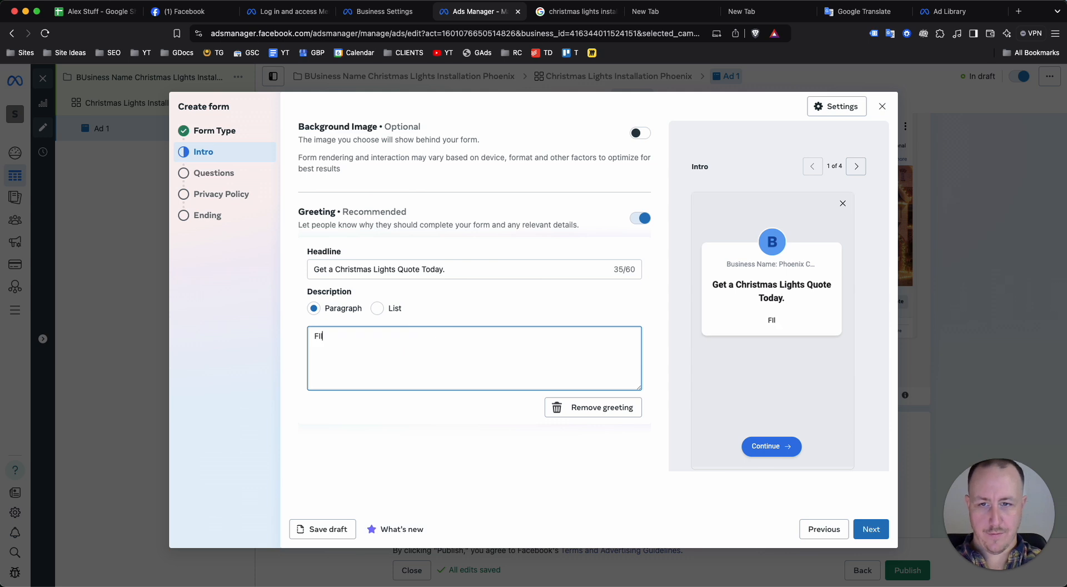
pyautogui.write('l out the form a')
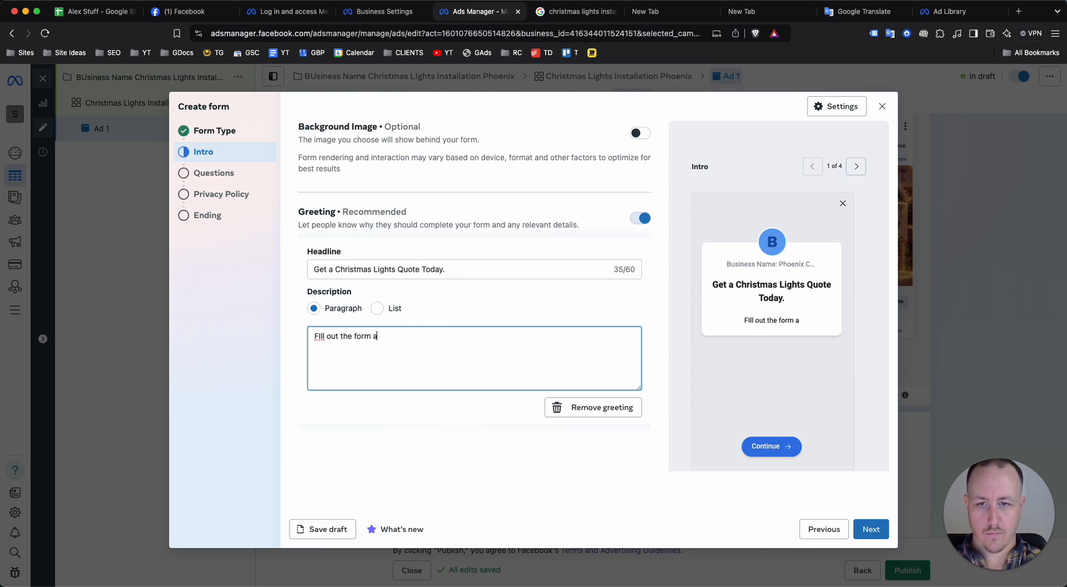
pyautogui.write("nd we'll get back to y")
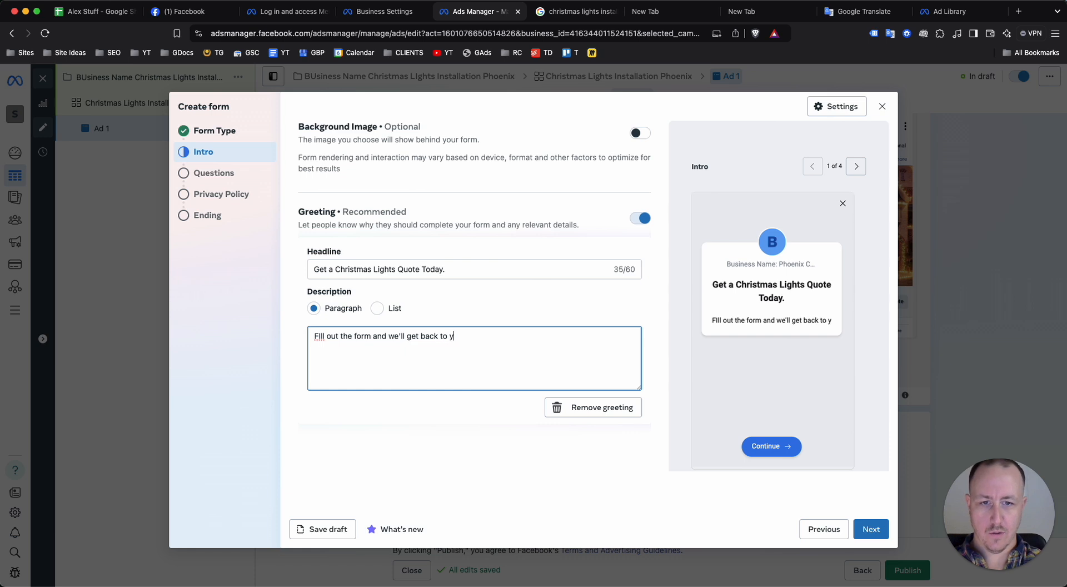
pyautogui.write('ou about your Xh')
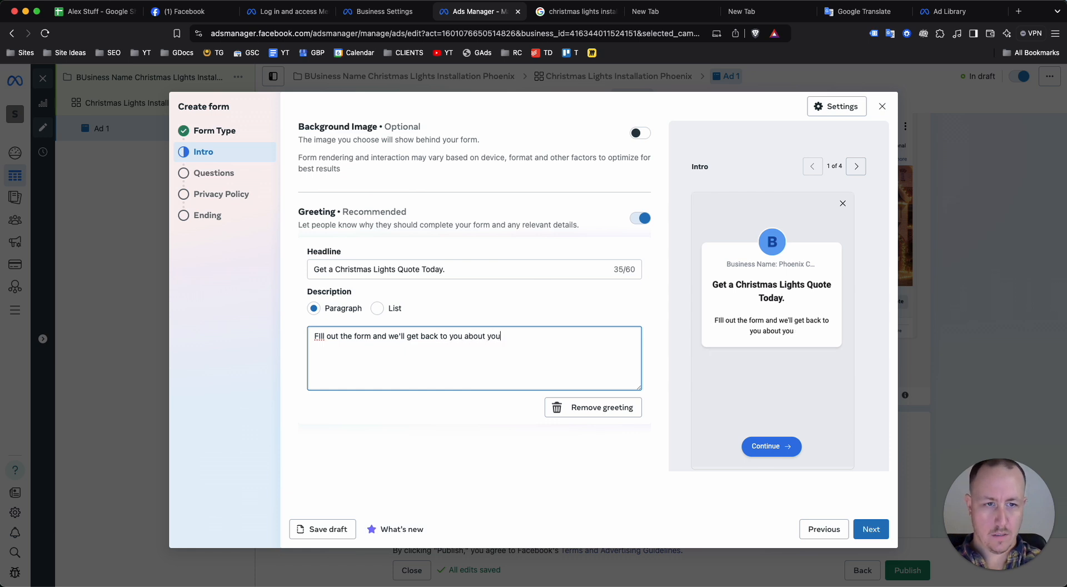
pyautogui.press('BackSpace')
pyautogui.press('BackSpace')
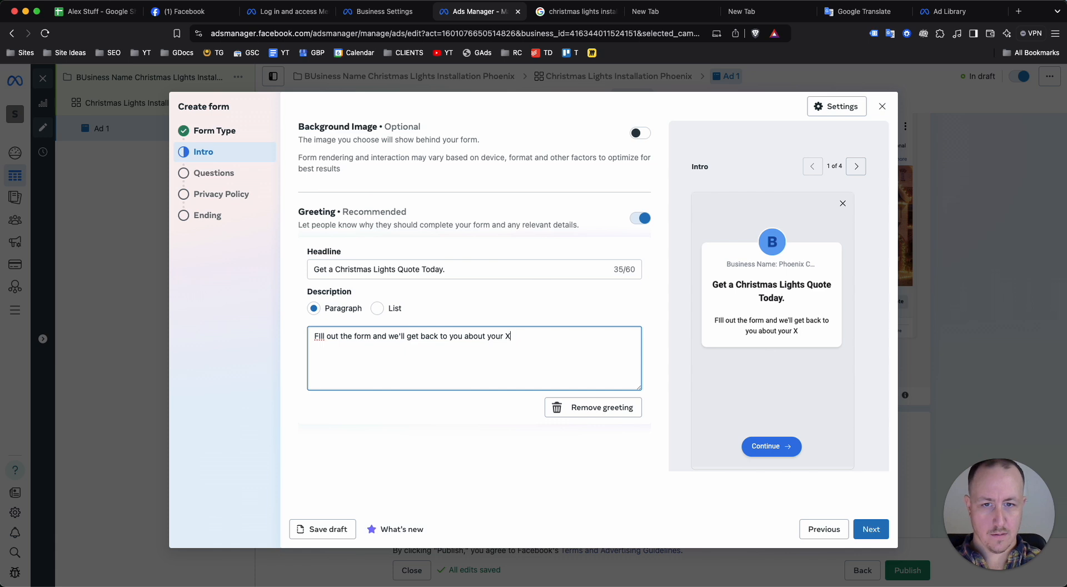
pyautogui.write('Christmas light')
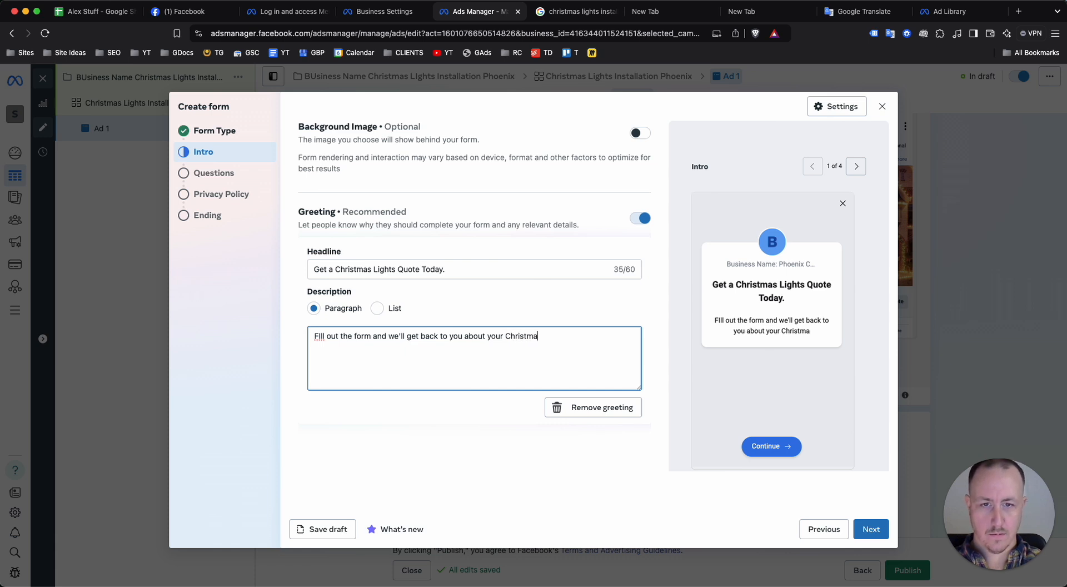
pyautogui.press('BackSpace')
pyautogui.press('BackSpace')
pyautogui.press('BackSpace')
pyautogui.press('BackSpace')
pyautogui.press('BackSpace')
pyautogui.write('Lights Installation')
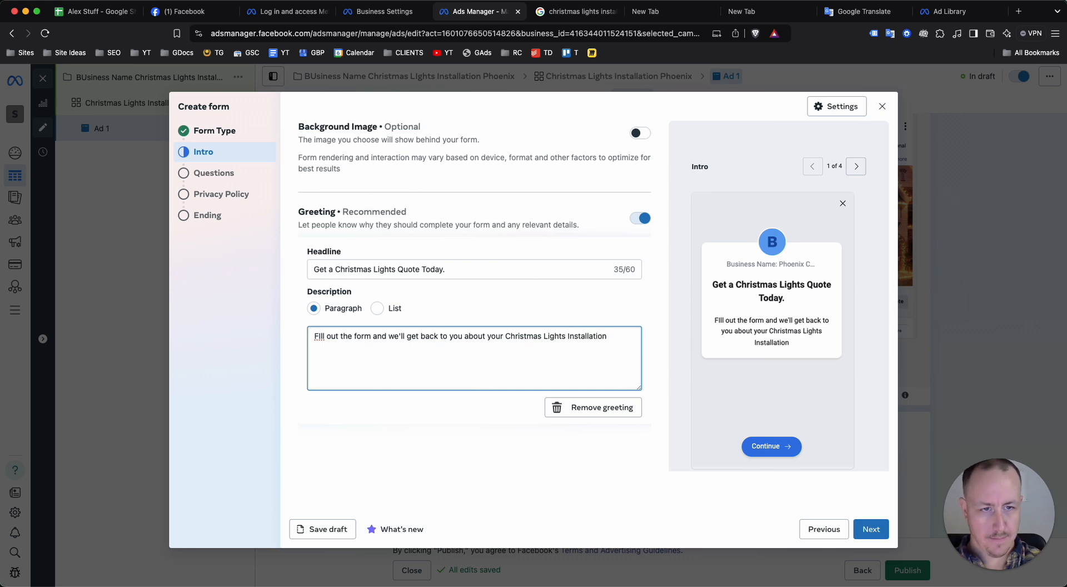
pyautogui.write('.')
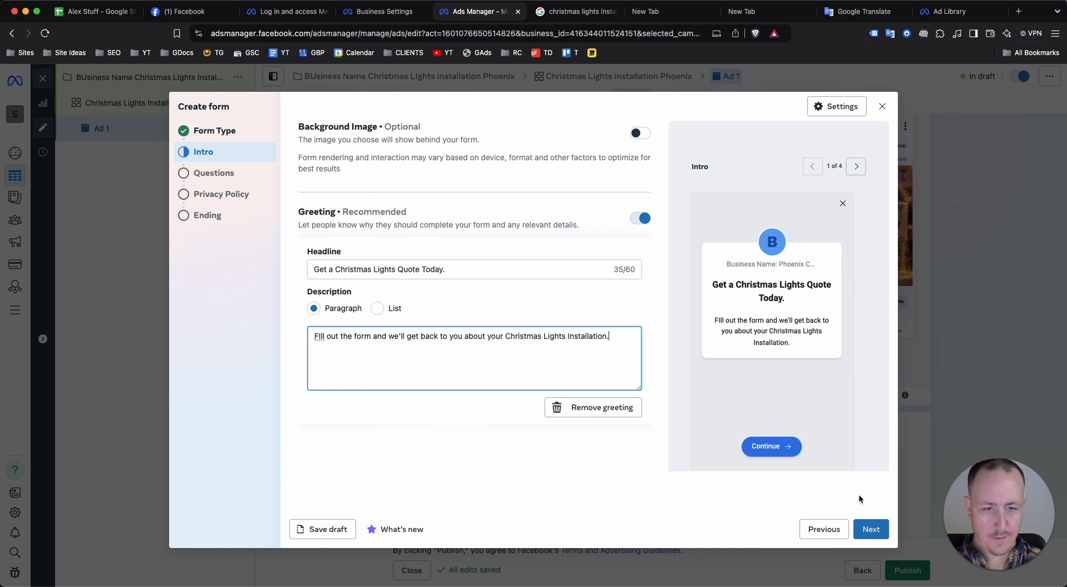
pyautogui.click(876, 535)
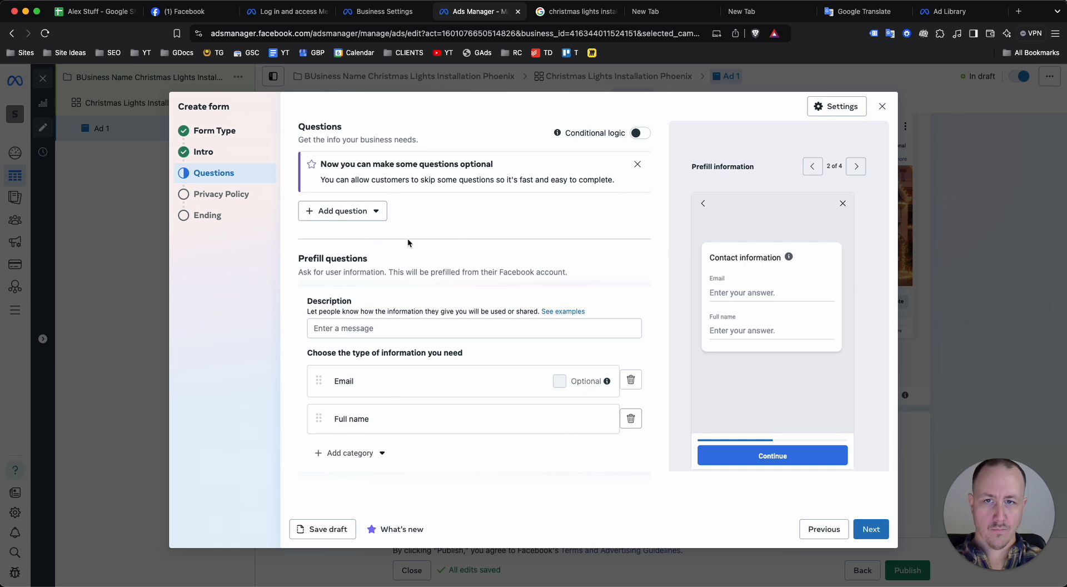
pyautogui.scroll(-1, 586, 320)
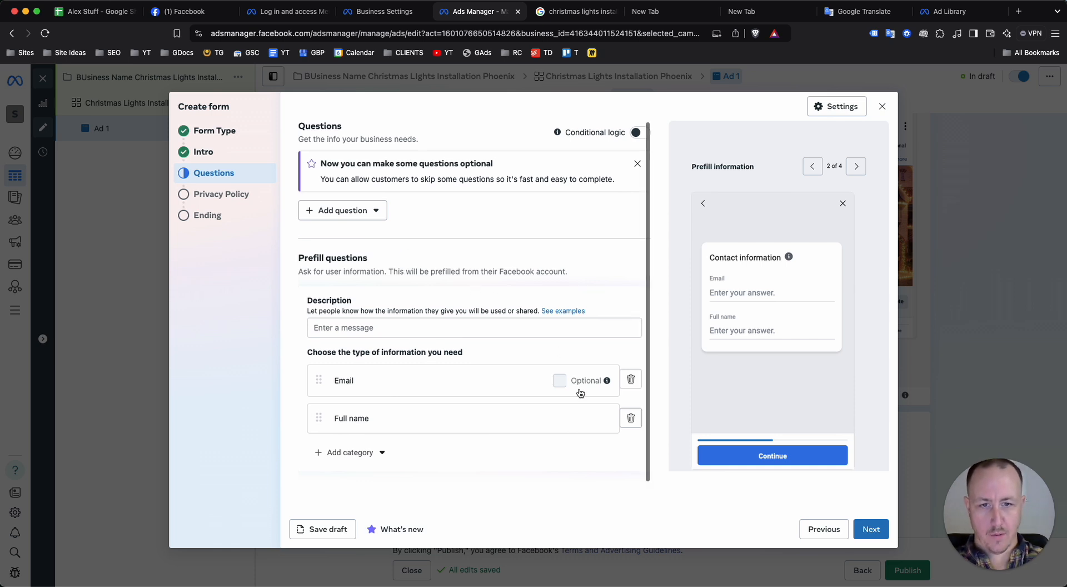
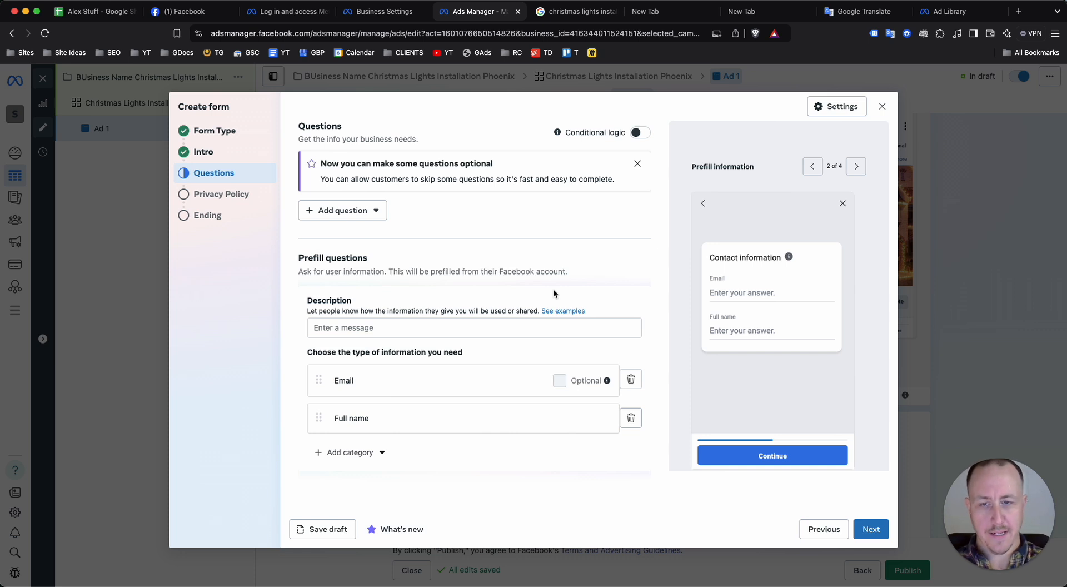
# Add a phone number field to the contact information requested in the form's prefill questions
pyautogui.click(351, 208)
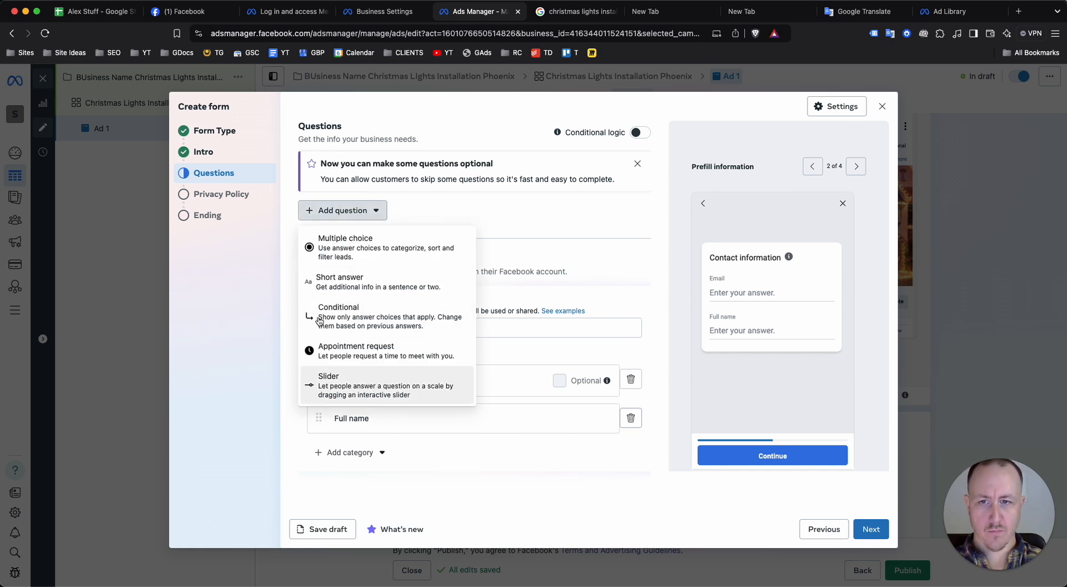
pyautogui.click(224, 303)
pyautogui.click(370, 452)
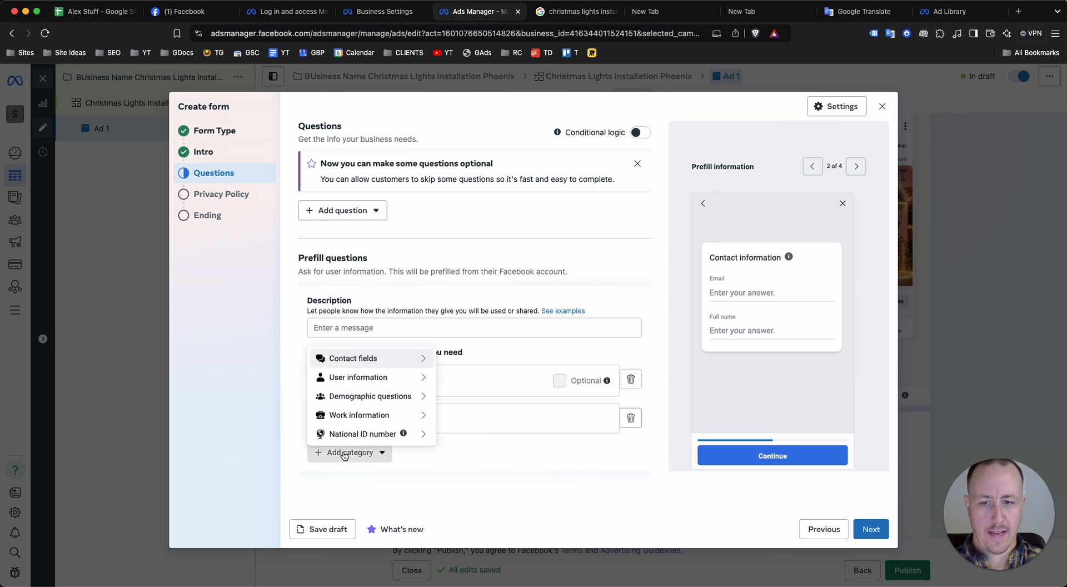
pyautogui.moveTo(314, 365)
pyautogui.click(473, 373)
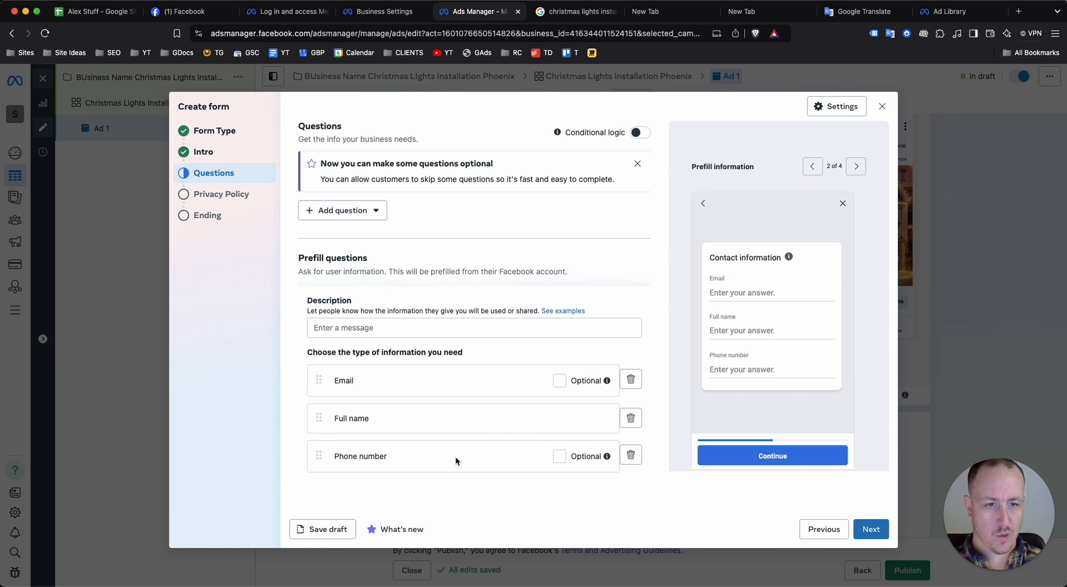
# Reorder the contact fields to full name, phone number and email, and make the email optional
pyautogui.moveTo(318, 457); pyautogui.dragTo(318, 370)
pyautogui.moveTo(318, 418); pyautogui.dragTo(628, 444)
pyautogui.click(559, 456)
pyautogui.click(557, 457)
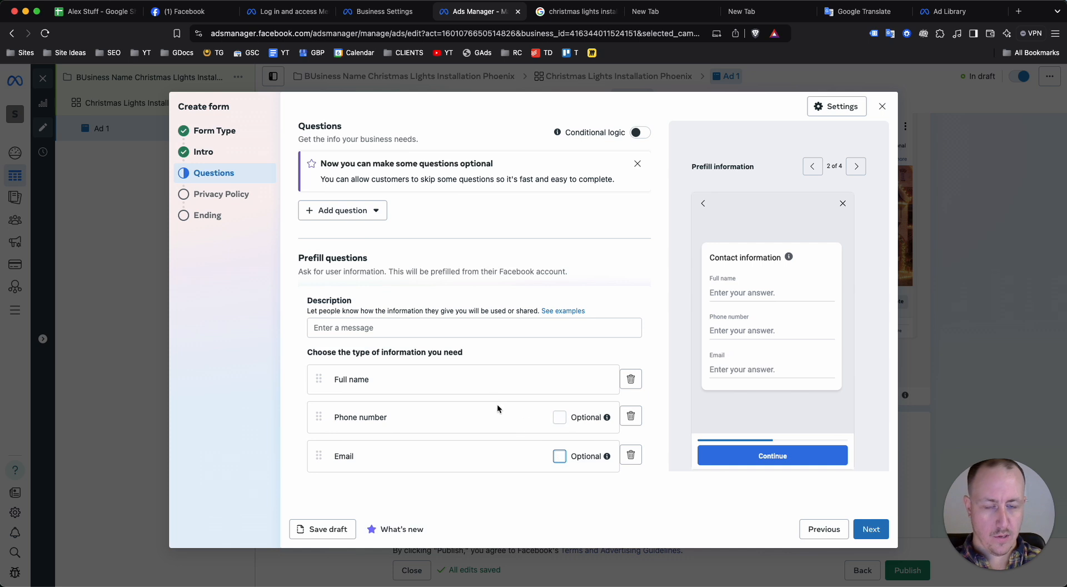
pyautogui.click(559, 456)
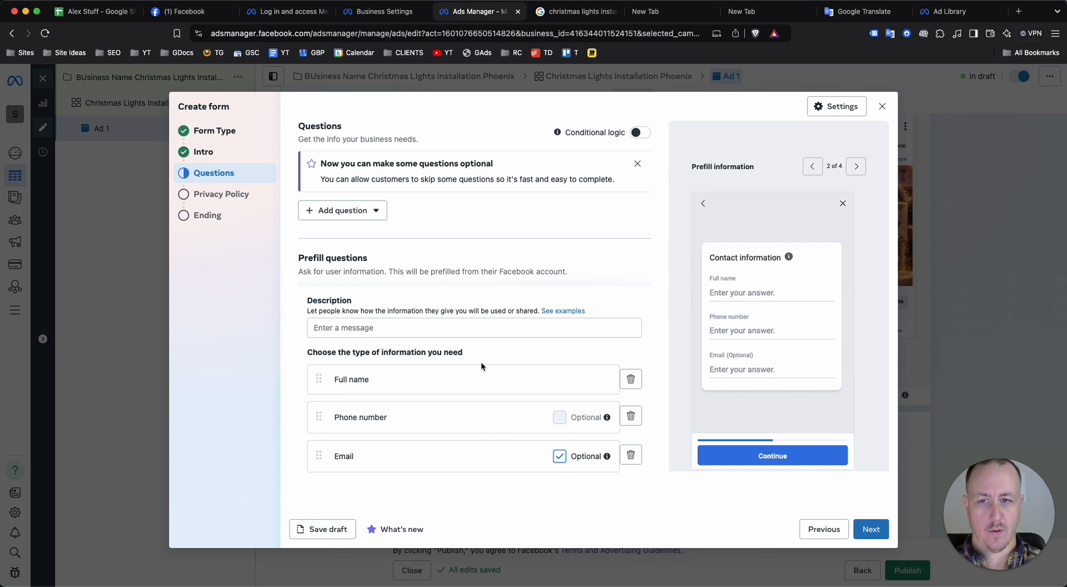
# Describe the prefill questions as "Fill out the information below and we'll be in touch about getting Christmas lights installed on your home." and continue to the privacy policy
pyautogui.click(481, 327)
pyautogui.write('Fill')
pyautogui.write(' out the infor')
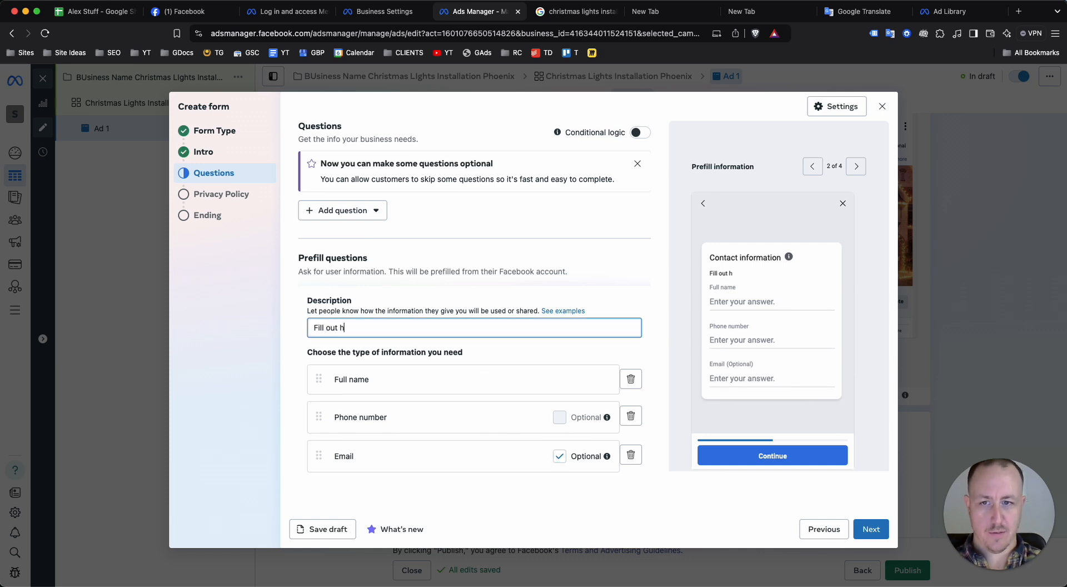
pyautogui.write('mation ')
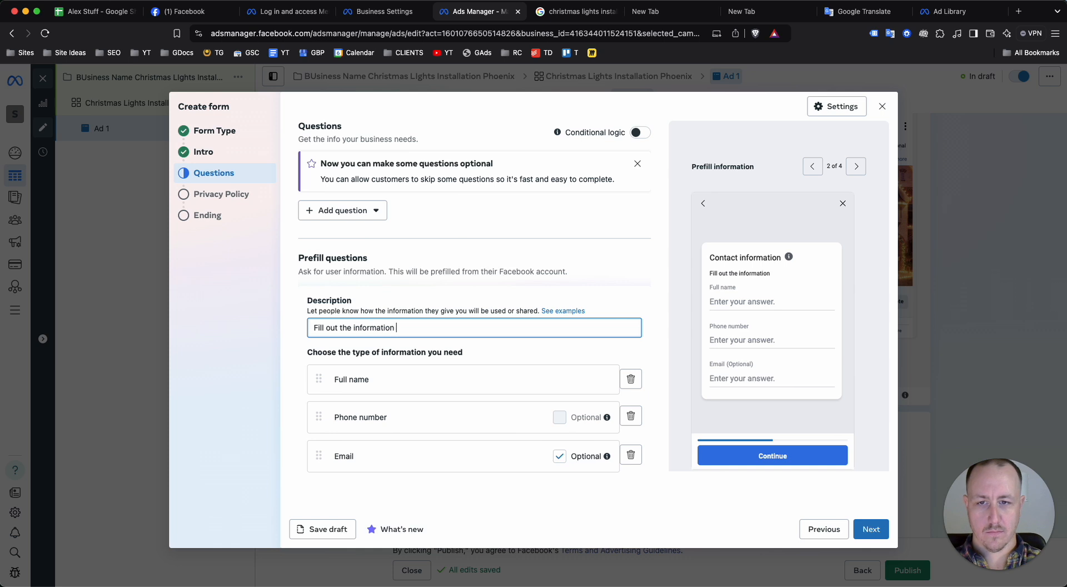
pyautogui.write("below and we'll ")
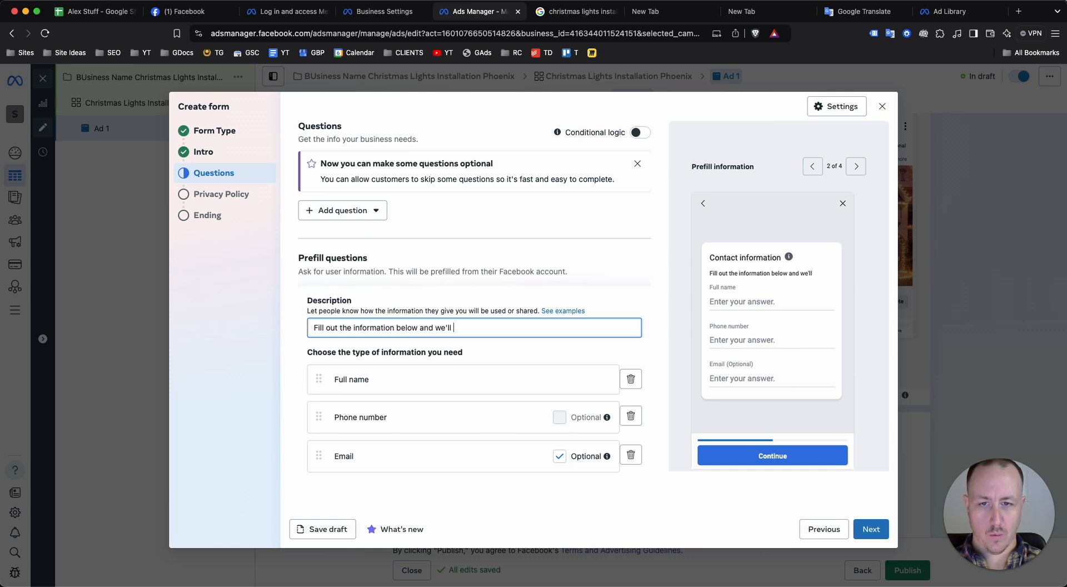
pyautogui.write('be in touch about getting CHris')
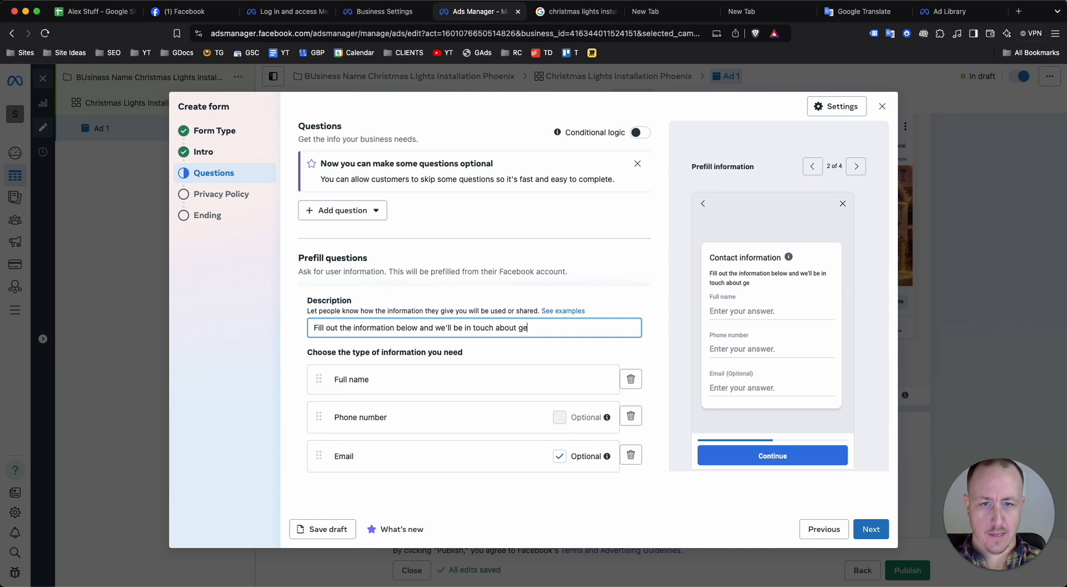
pyautogui.press('BackSpace')
pyautogui.press('BackSpace')
pyautogui.press('BackSpace')
pyautogui.press('BackSpace')
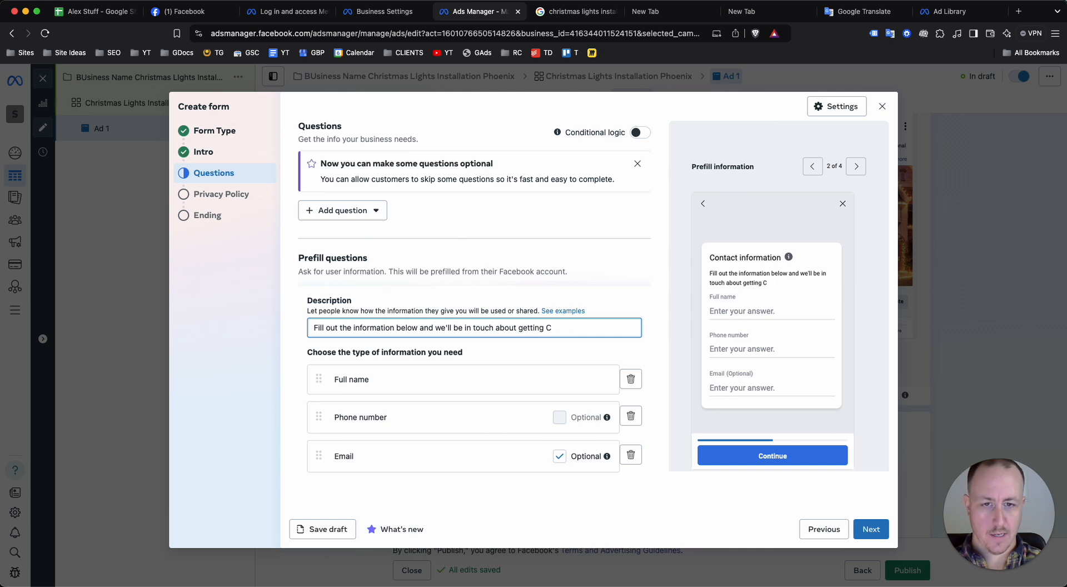
pyautogui.write('hristmas lights installedo n')
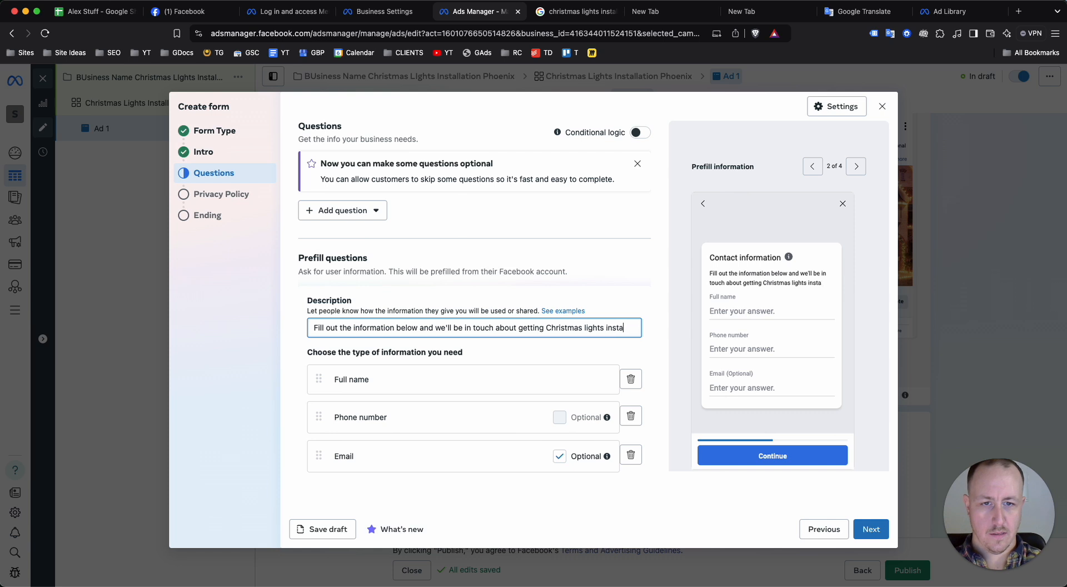
pyautogui.press('BackSpace')
pyautogui.press('BackSpace')
pyautogui.press('BackSpace')
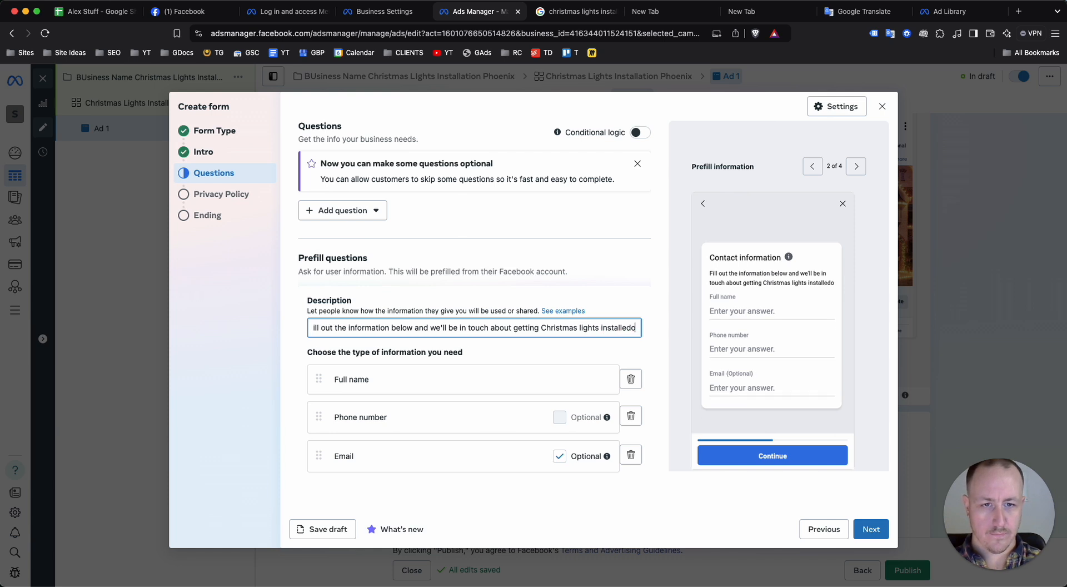
pyautogui.write('on your home.')
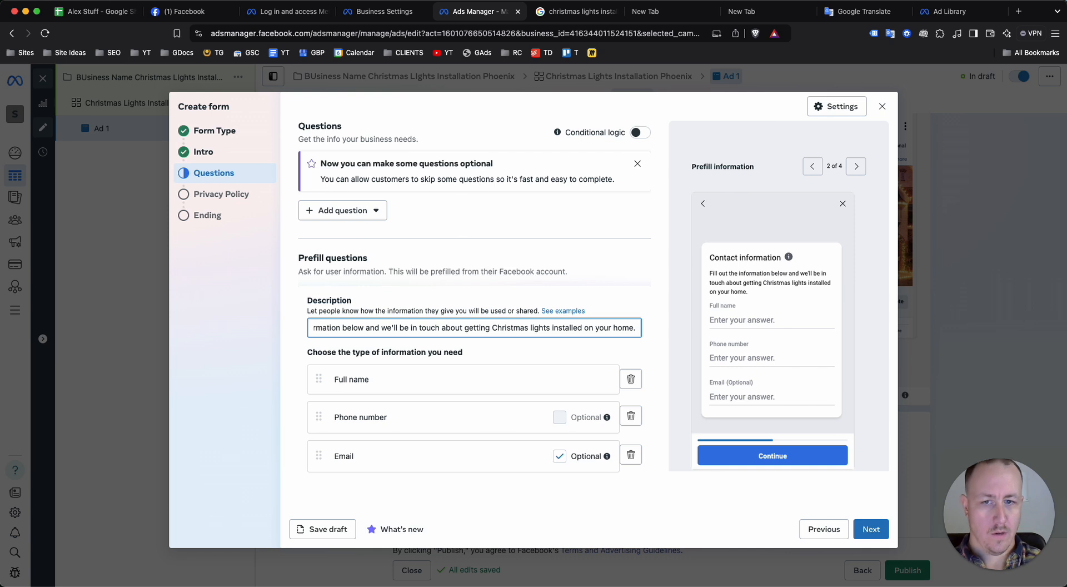
pyautogui.scroll(-1, 525, 394)
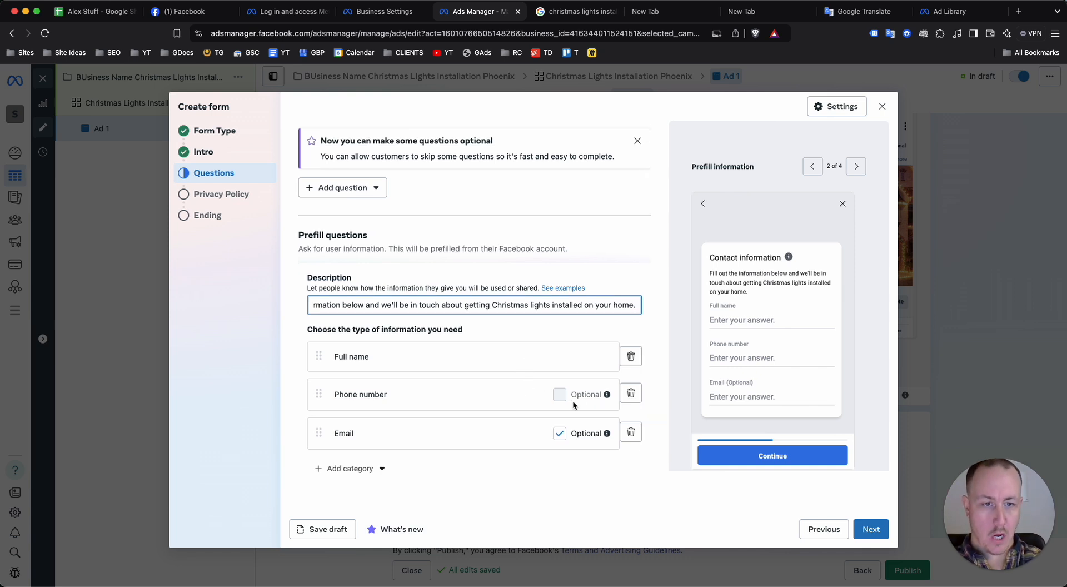
pyautogui.scroll(-1, 572, 402)
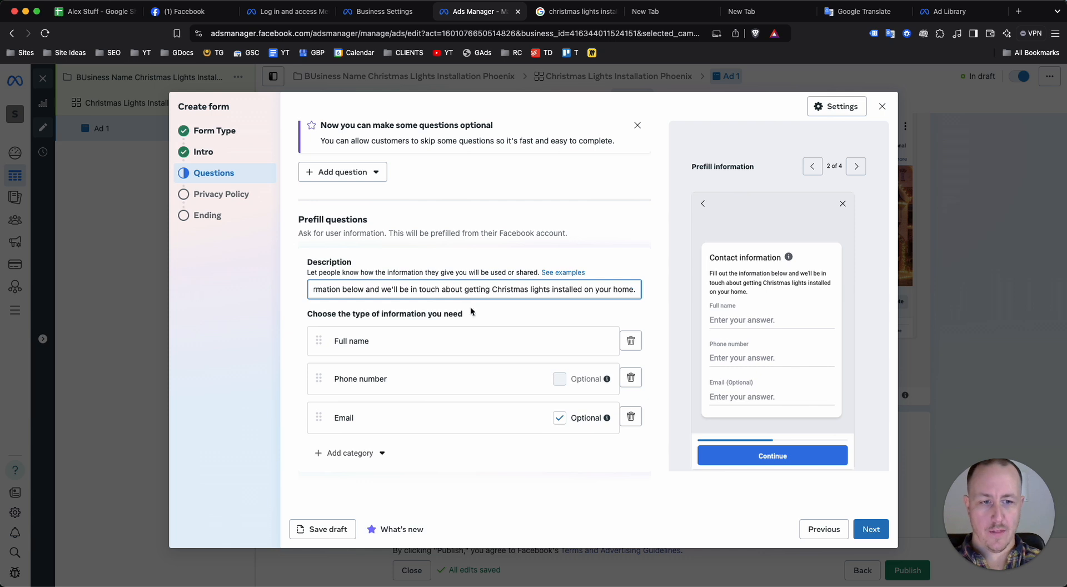
pyautogui.click(862, 529)
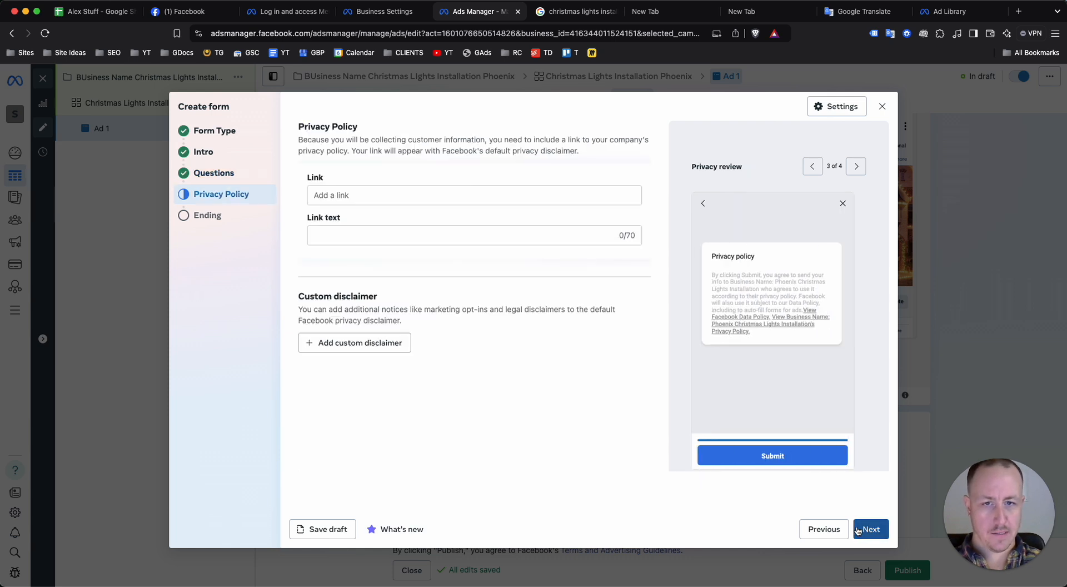
# Search Google for "facebook ads privacy policy generator" in a new browser tab and open Privyr's free tool
pyautogui.click(350, 195)
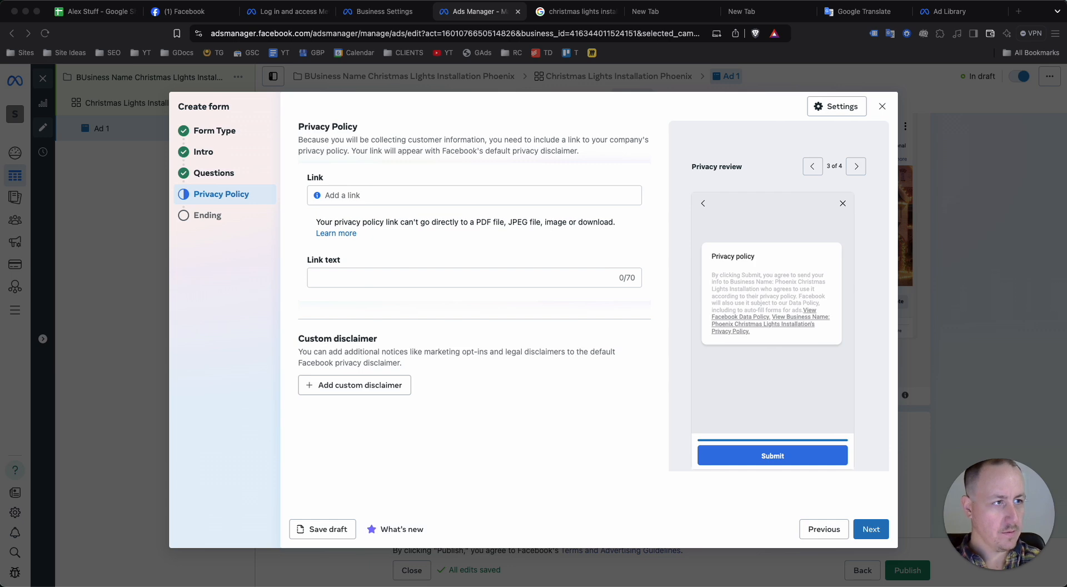
pyautogui.click(1019, 11)
pyautogui.press('super+v')
pyautogui.press('Return')
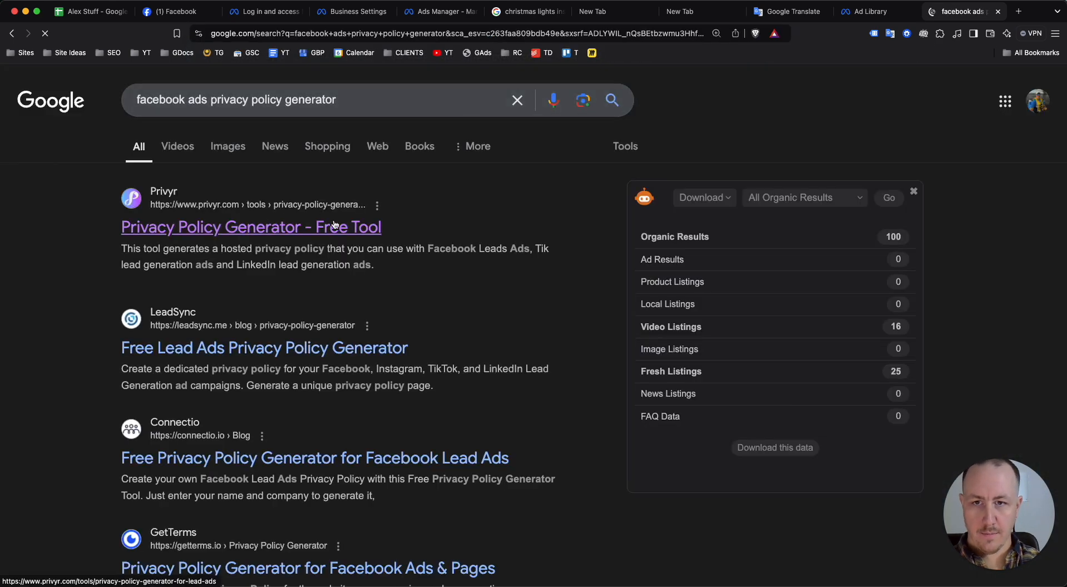
pyautogui.click(273, 224)
pyautogui.scroll(-5, 480, 185)
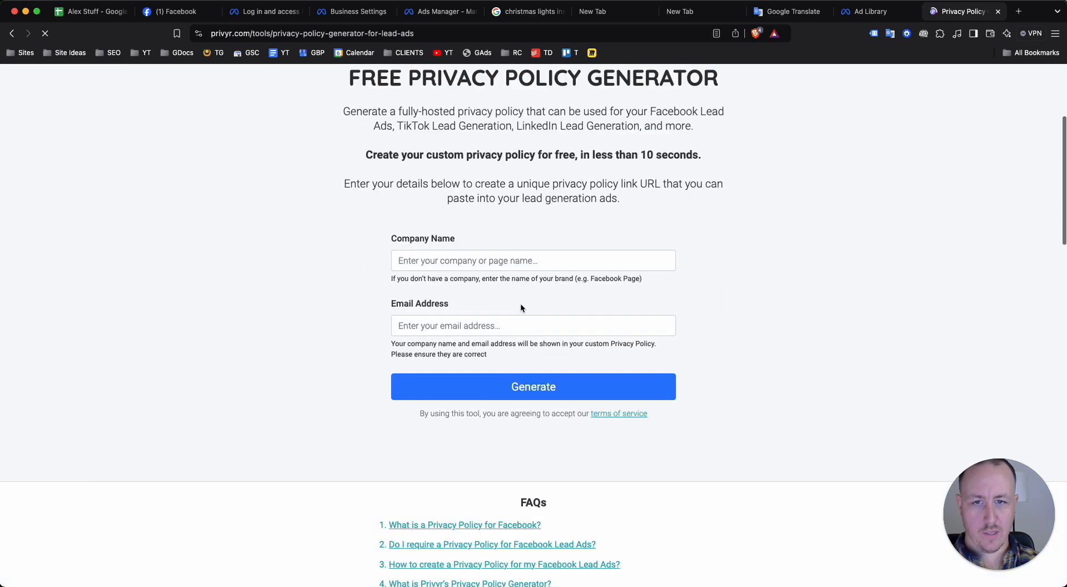
# Generate a hosted privacy policy using "Company name" as the company and a contact email address
pyautogui.click(522, 260)
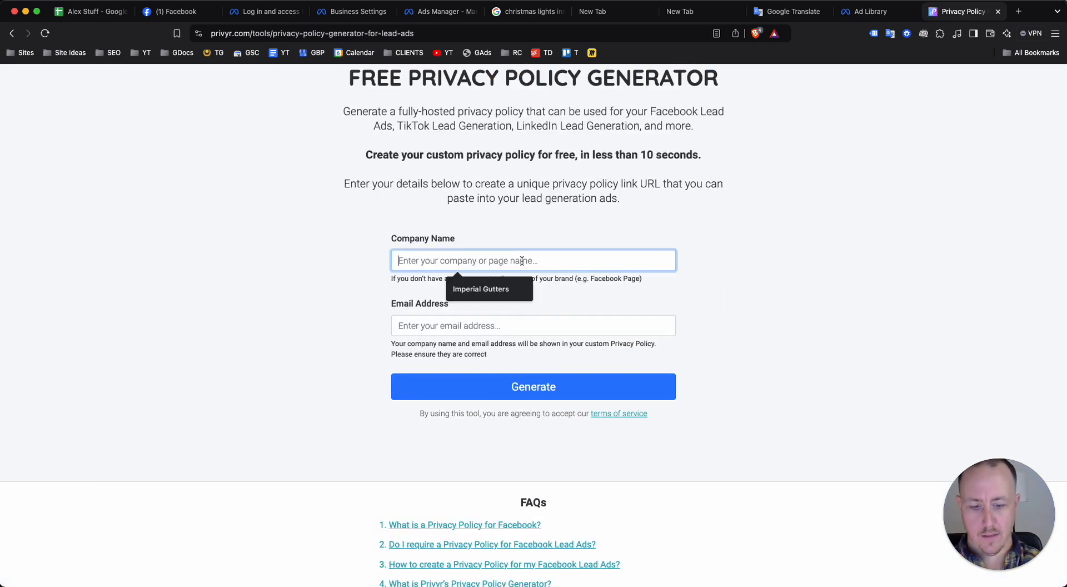
pyautogui.write('Company name')
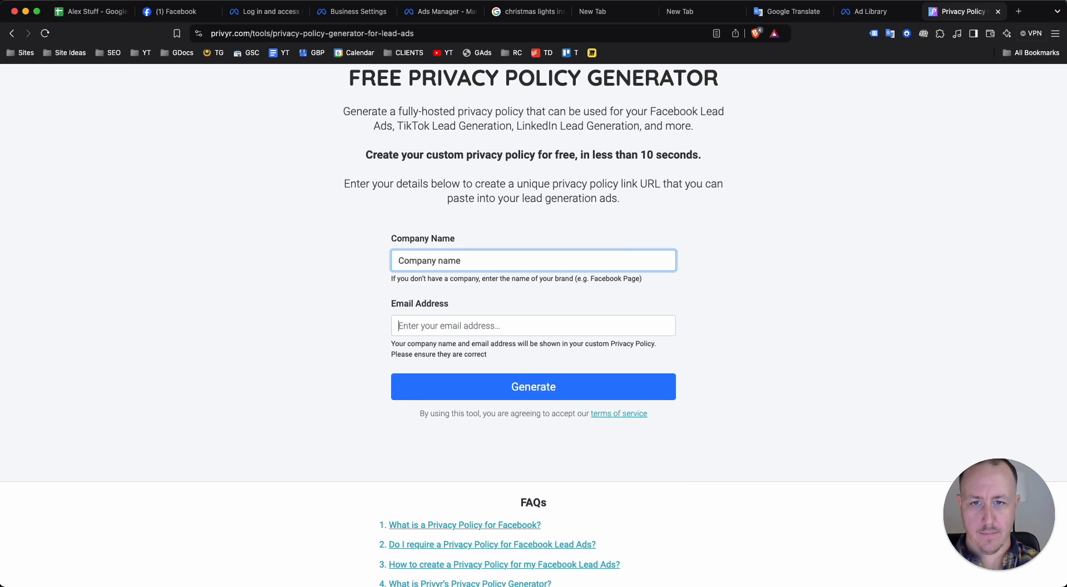
pyautogui.press('Tab')
pyautogui.write('email@email.com')
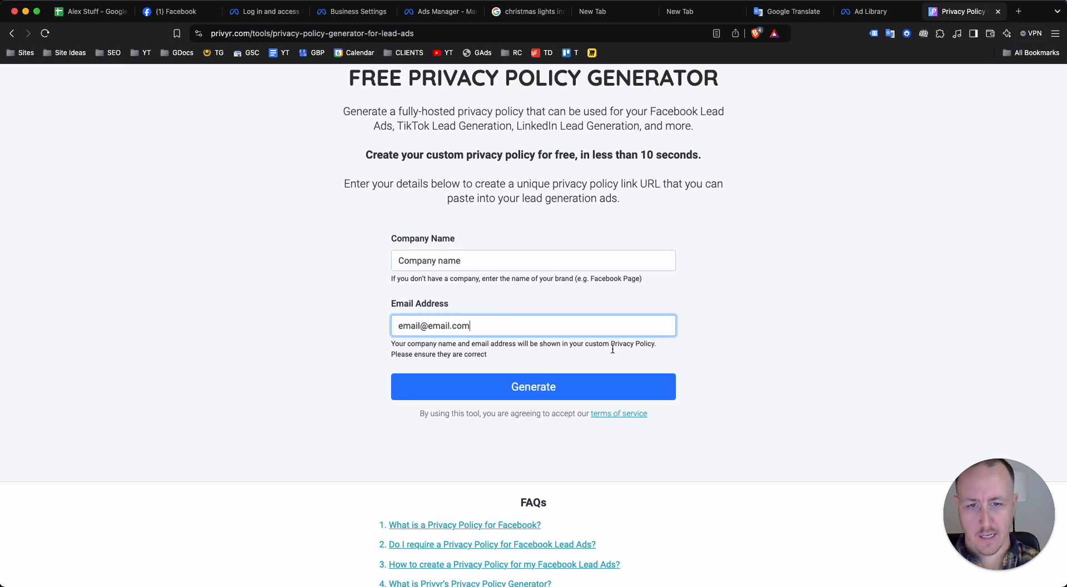
pyautogui.click(595, 380)
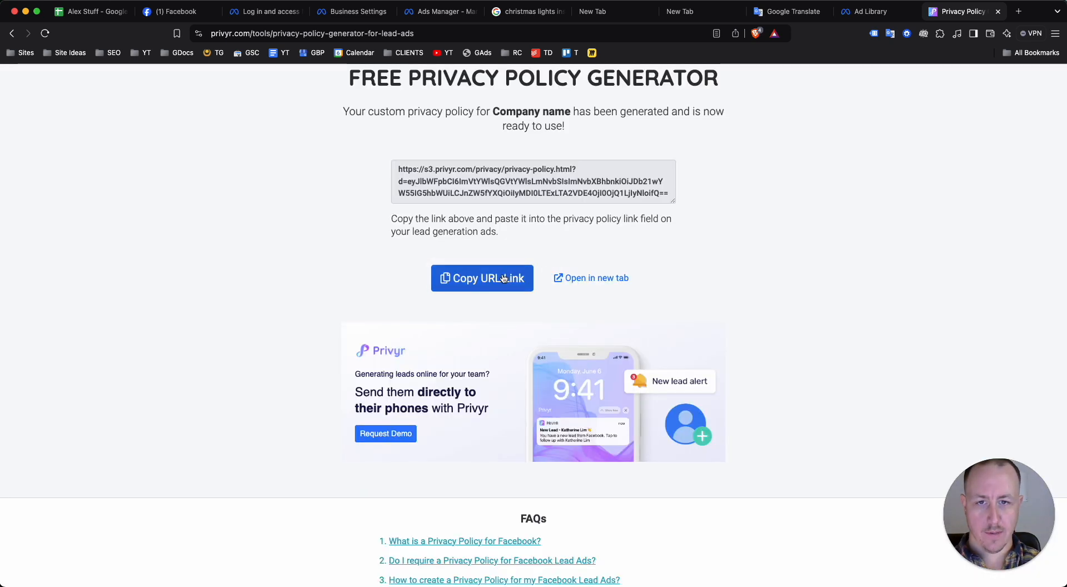
# Copy the generated policy's URL and paste it as the instant form's privacy policy link in Ads Manager
pyautogui.click(504, 277)
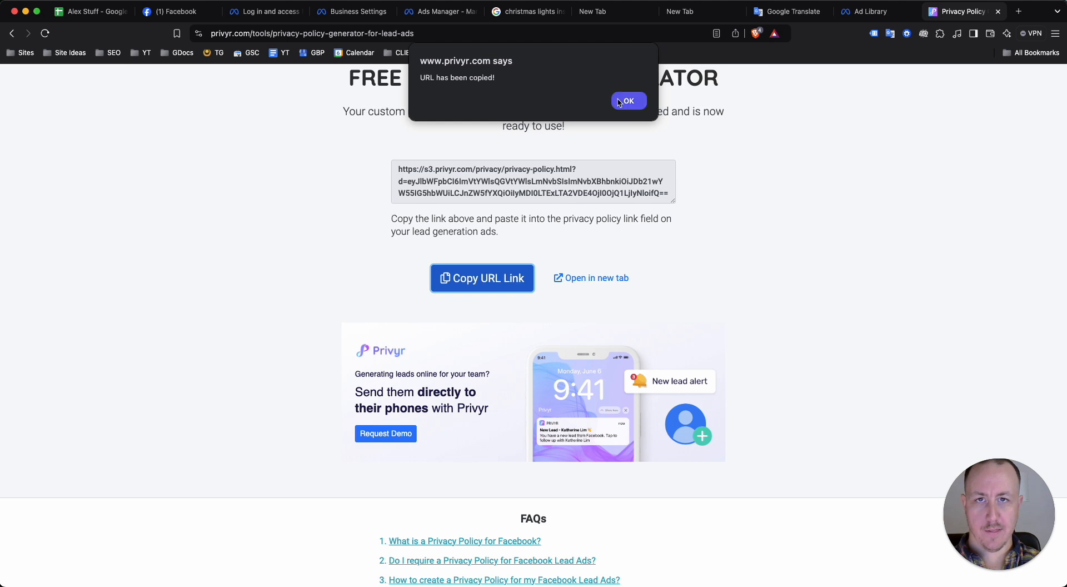
pyautogui.click(622, 101)
pyautogui.click(447, 11)
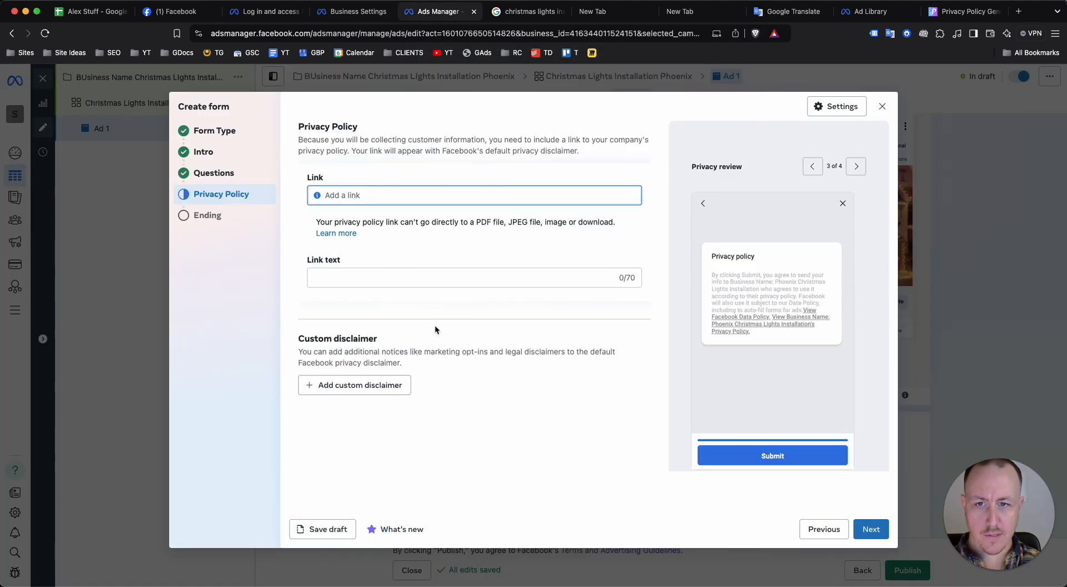
pyautogui.press('super+v')
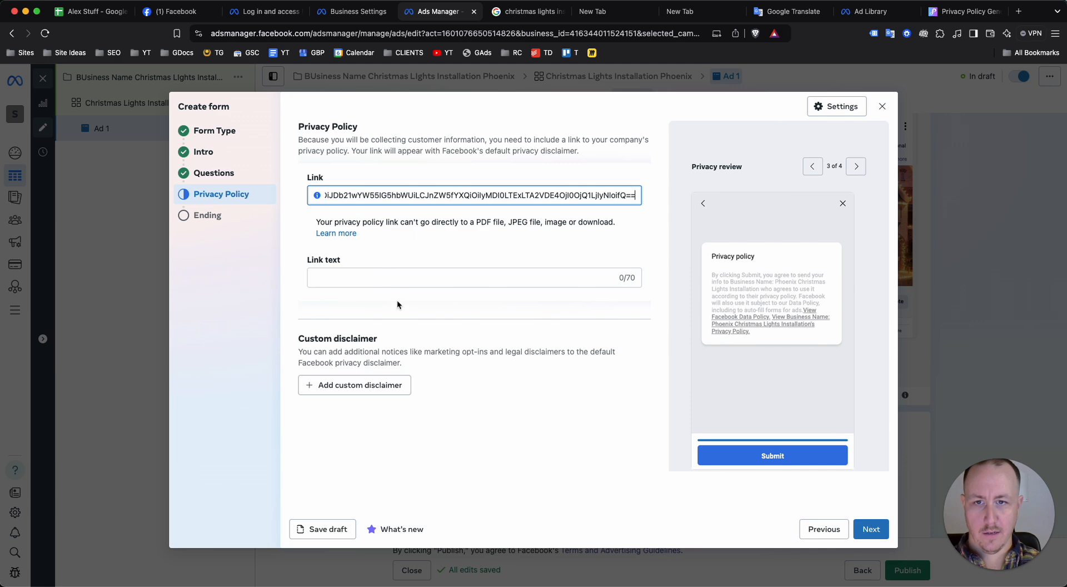
pyautogui.click(398, 281)
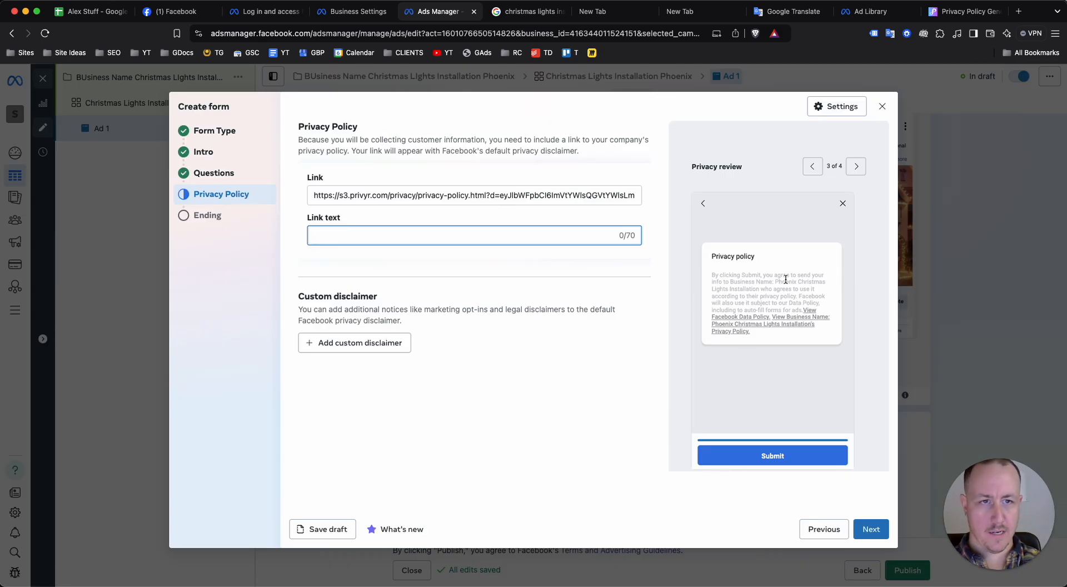
# Close the lead form and discard its unsaved work
pyautogui.click(882, 106)
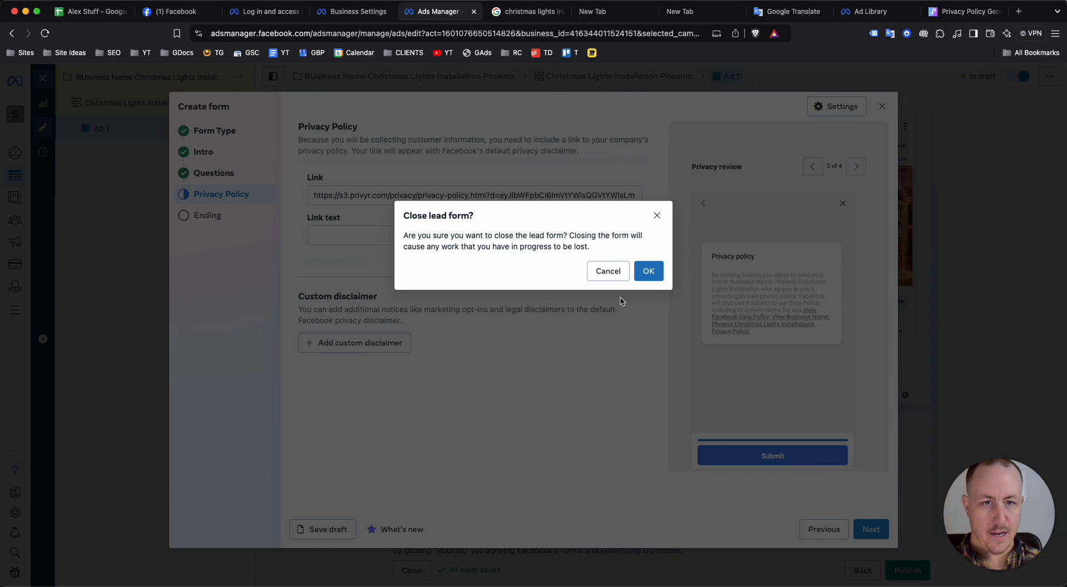
pyautogui.click(643, 281)
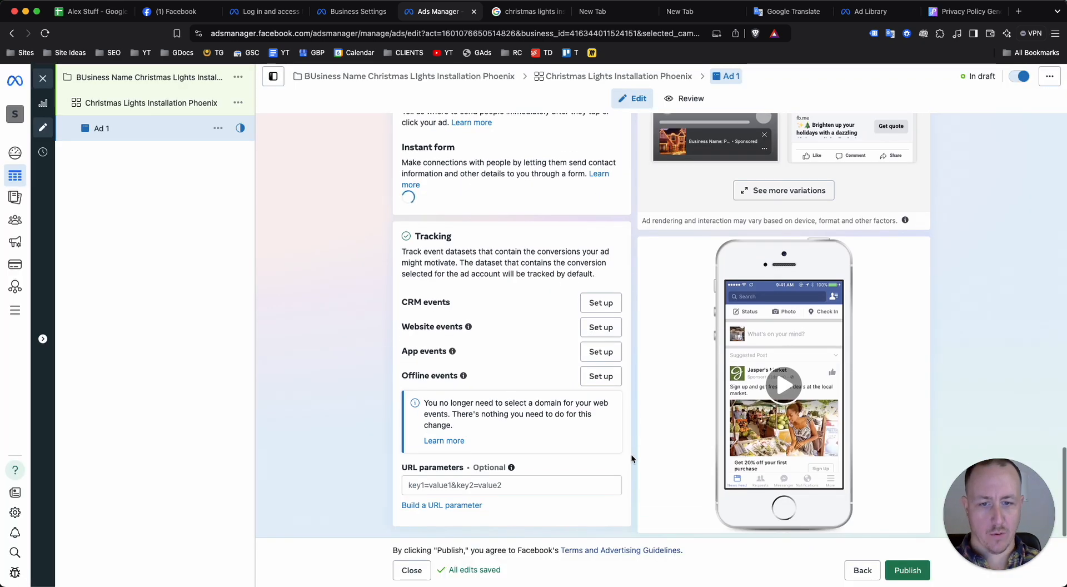
# Review the ad's creative settings and examine its appearance across all placements in the advanced preview
pyautogui.scroll(10, 822, 402)
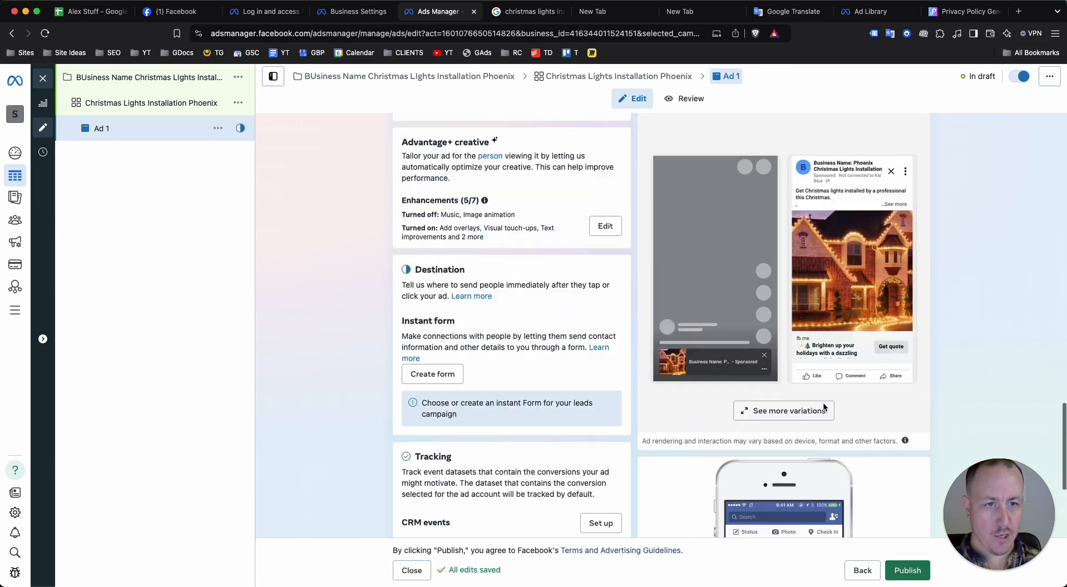
pyautogui.scroll(15, 822, 402)
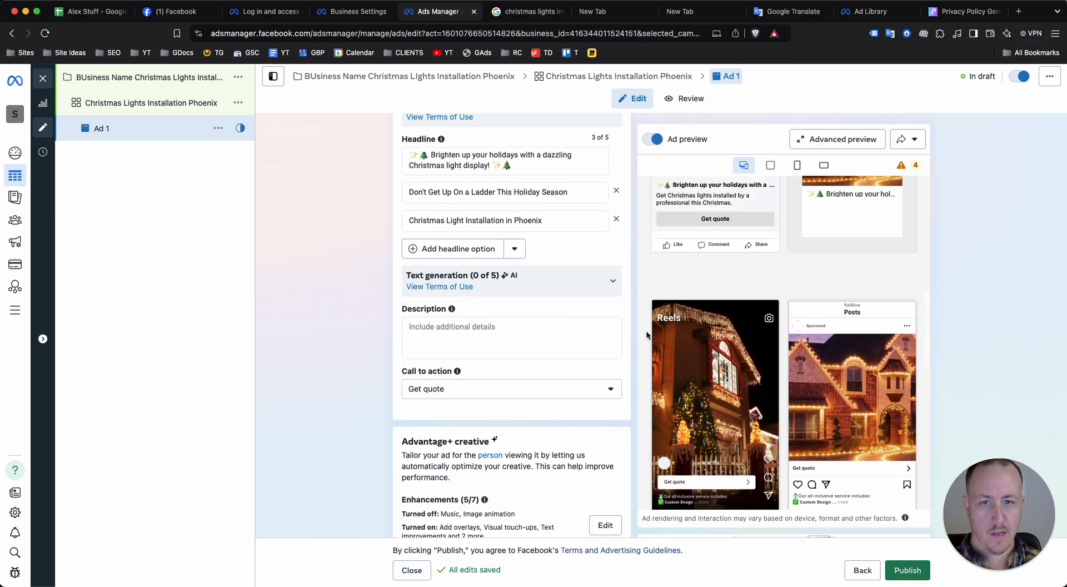
pyautogui.scroll(1, 470, 349)
pyautogui.scroll(5, 470, 349)
pyautogui.scroll(-4, 470, 349)
pyautogui.scroll(8, 470, 349)
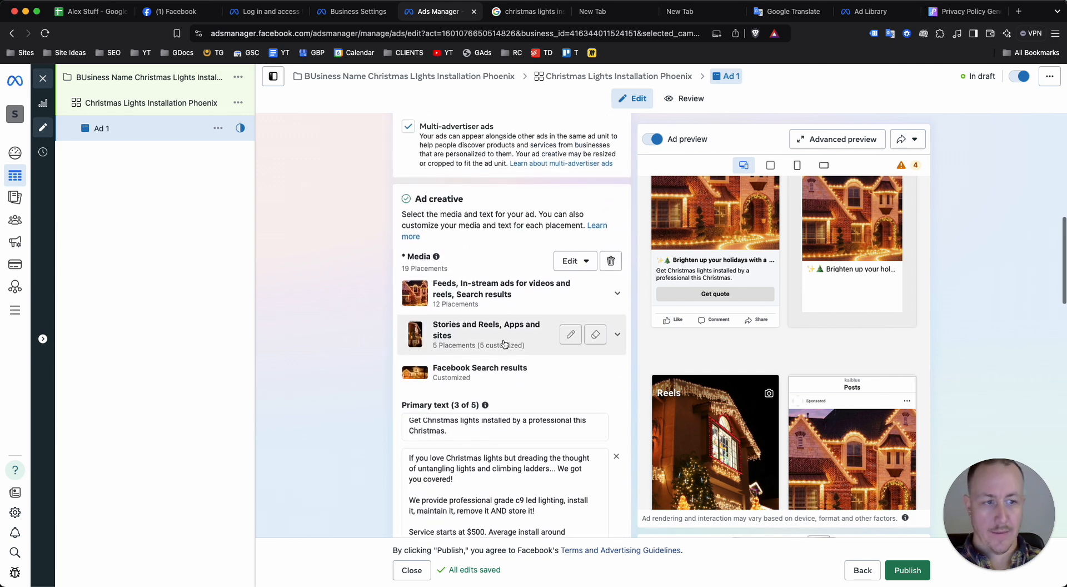
pyautogui.scroll(5, 657, 311)
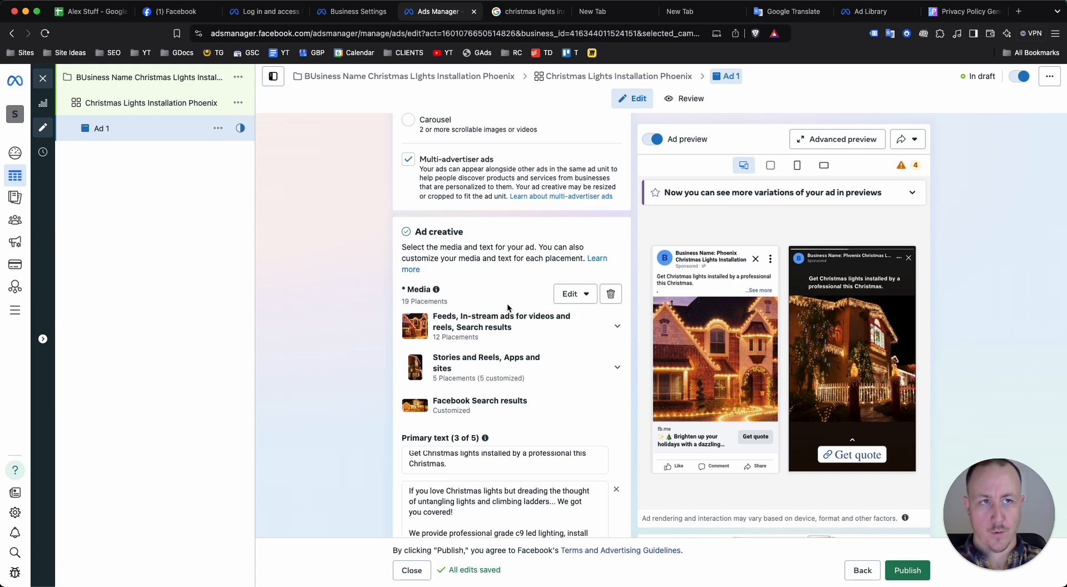
pyautogui.scroll(-1, 507, 307)
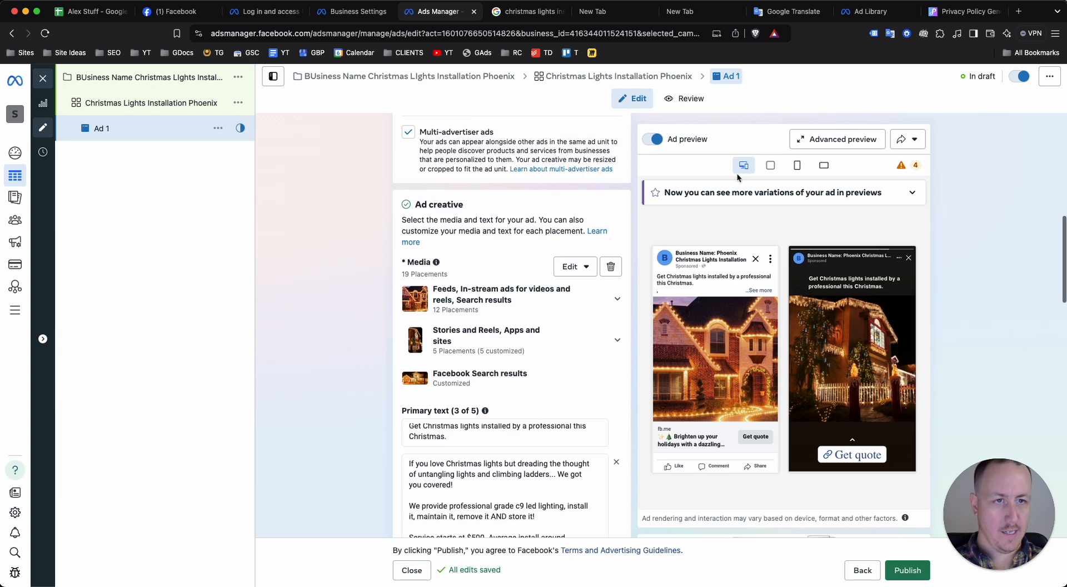
pyautogui.click(809, 142)
pyautogui.scroll(-5, 527, 339)
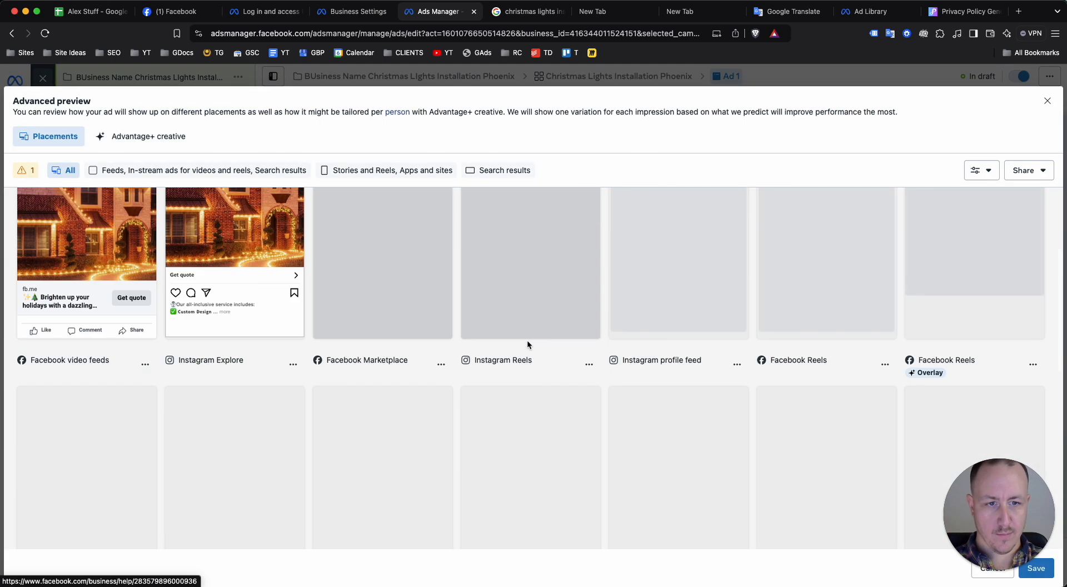
pyautogui.scroll(-10, 562, 347)
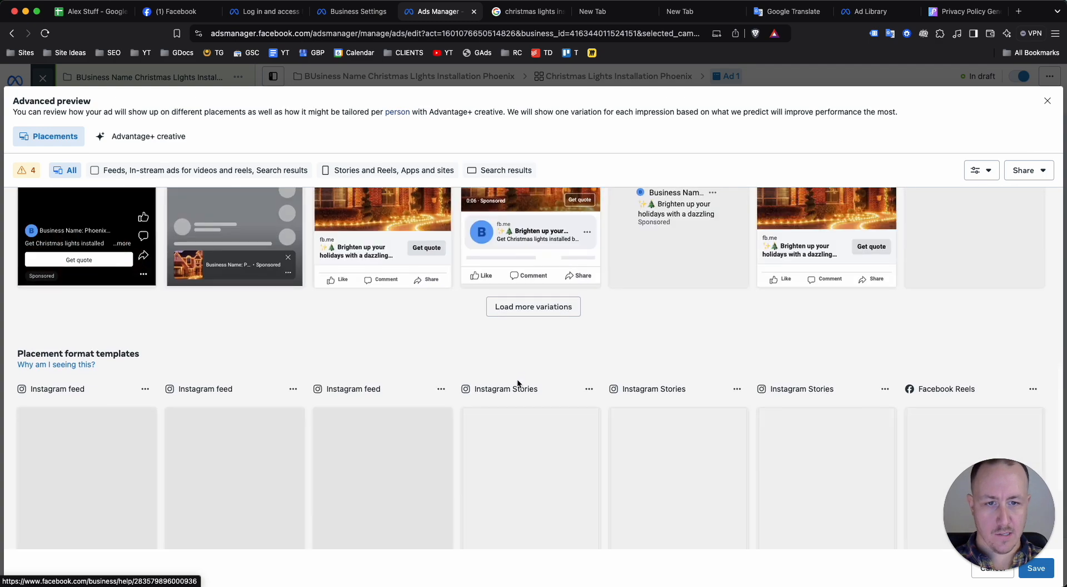
pyautogui.scroll(15, 518, 381)
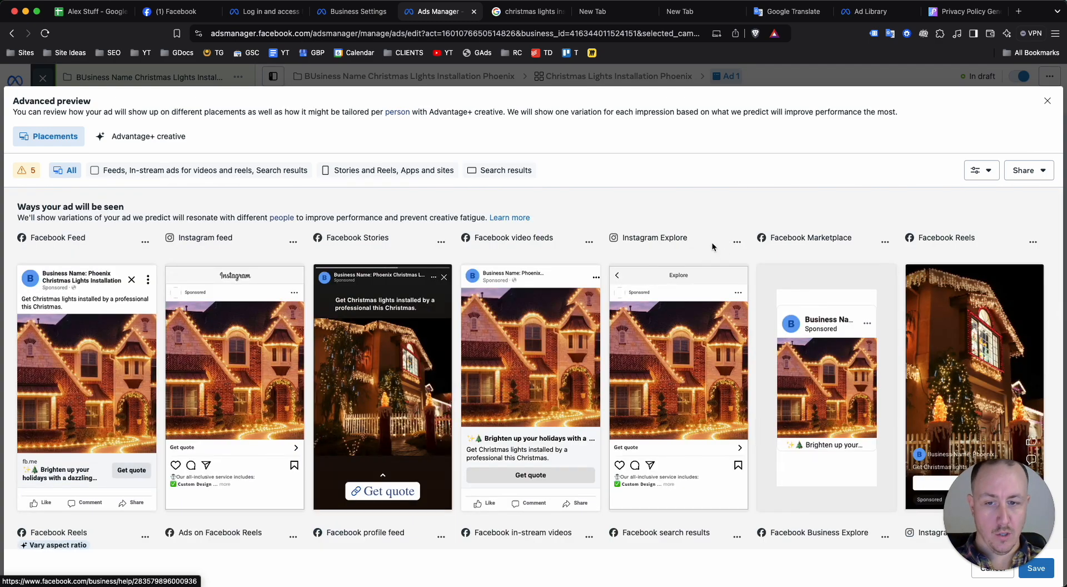